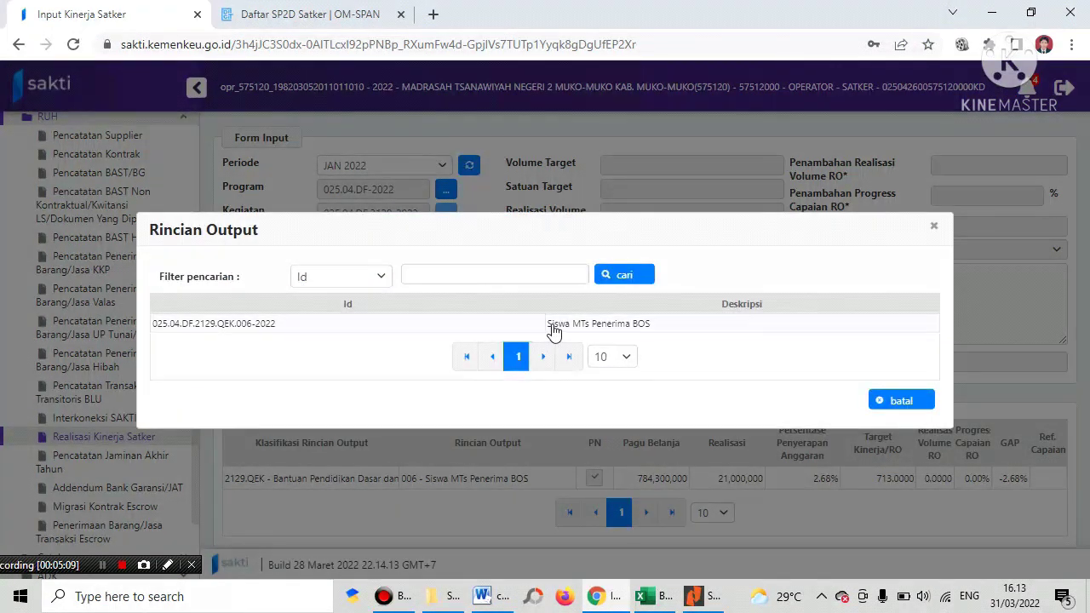
Choose the Siswa MTs Penerima BOS output detail and start adding a realization for its row in the cumulative table.
{"action": "left_click", "coordinate": [549, 329]}
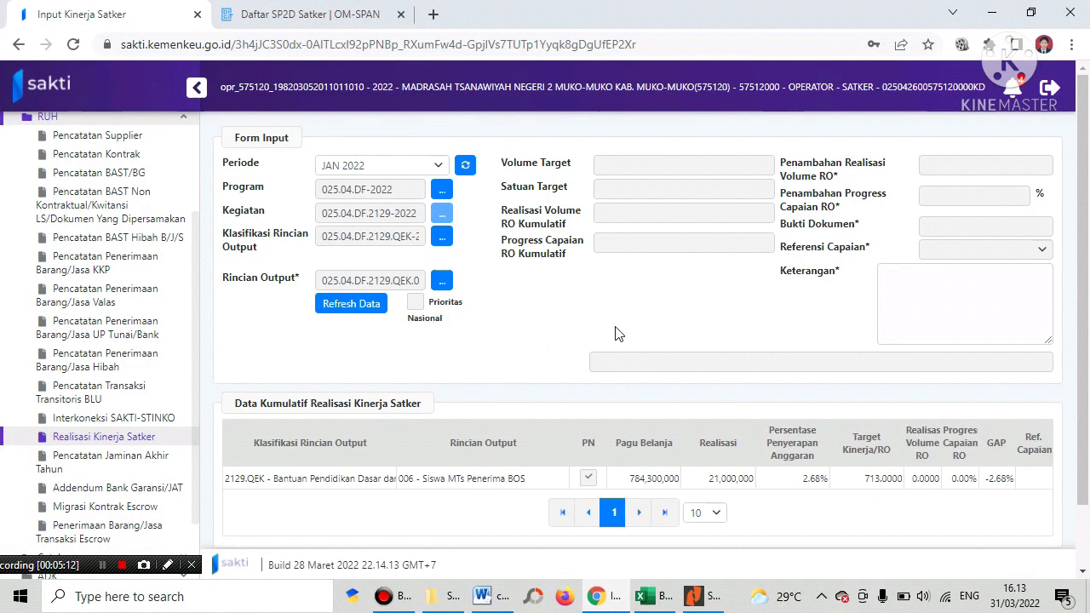
{"action": "scroll", "coordinate": [618, 334], "scroll_direction": "down", "scroll_amount": 1}
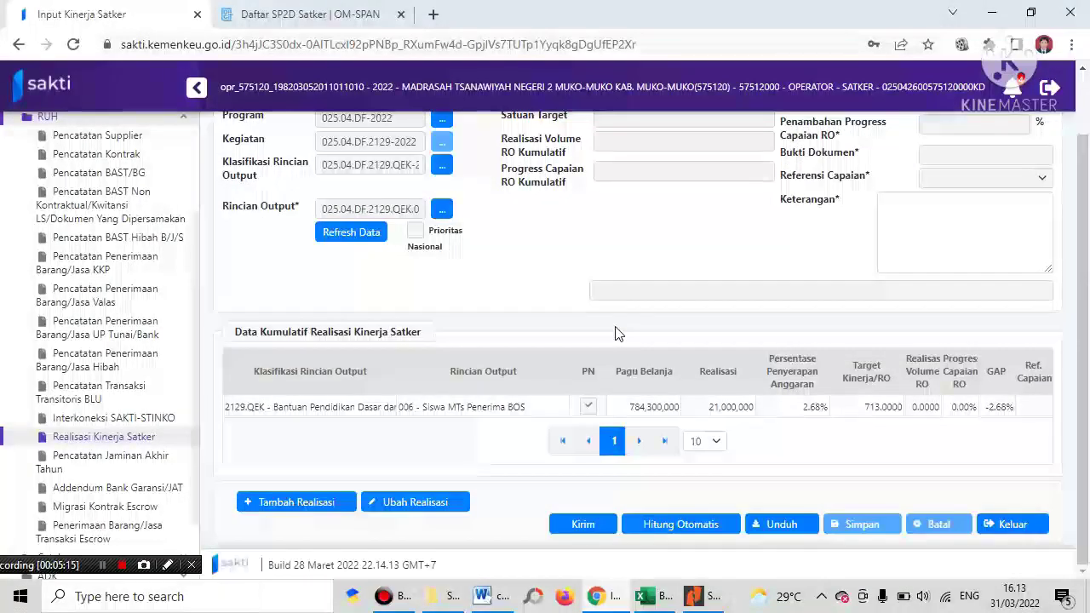
{"action": "left_click", "coordinate": [305, 508]}
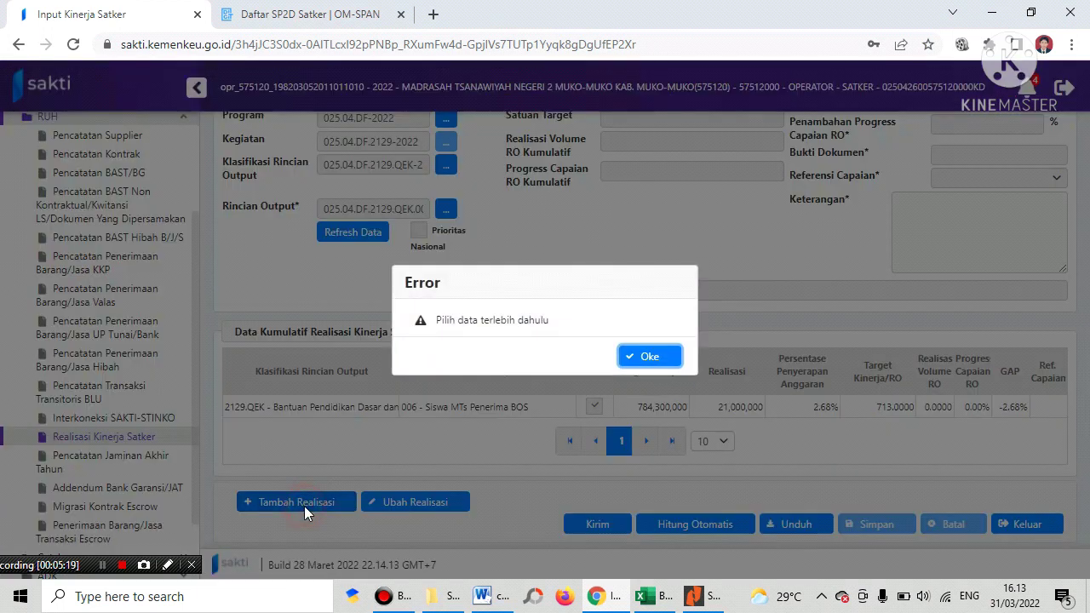
{"action": "left_click", "coordinate": [630, 356]}
{"action": "left_click", "coordinate": [447, 408]}
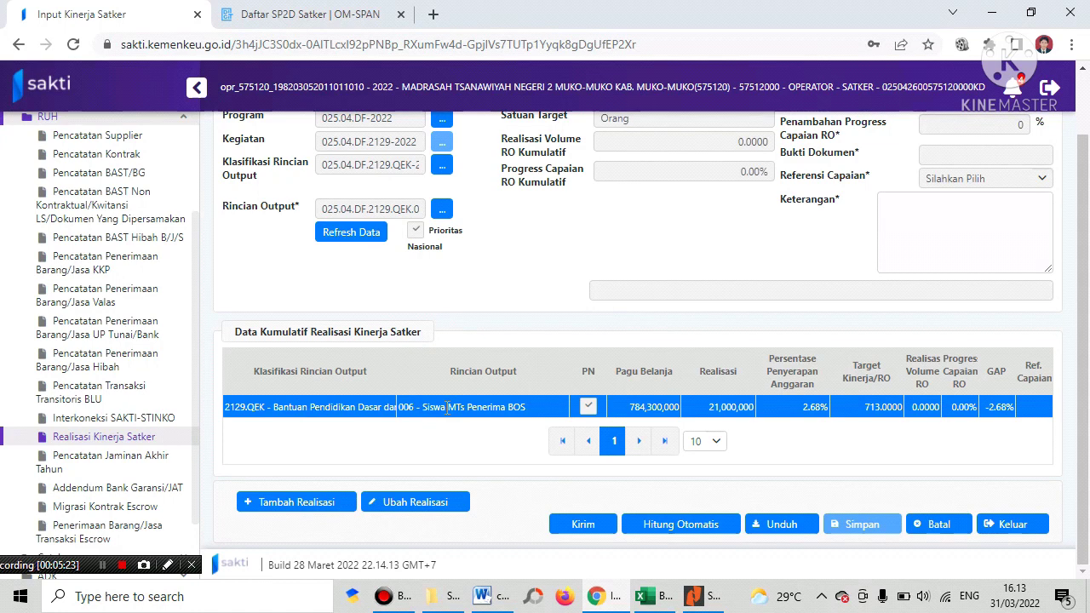
{"action": "left_click", "coordinate": [307, 508]}
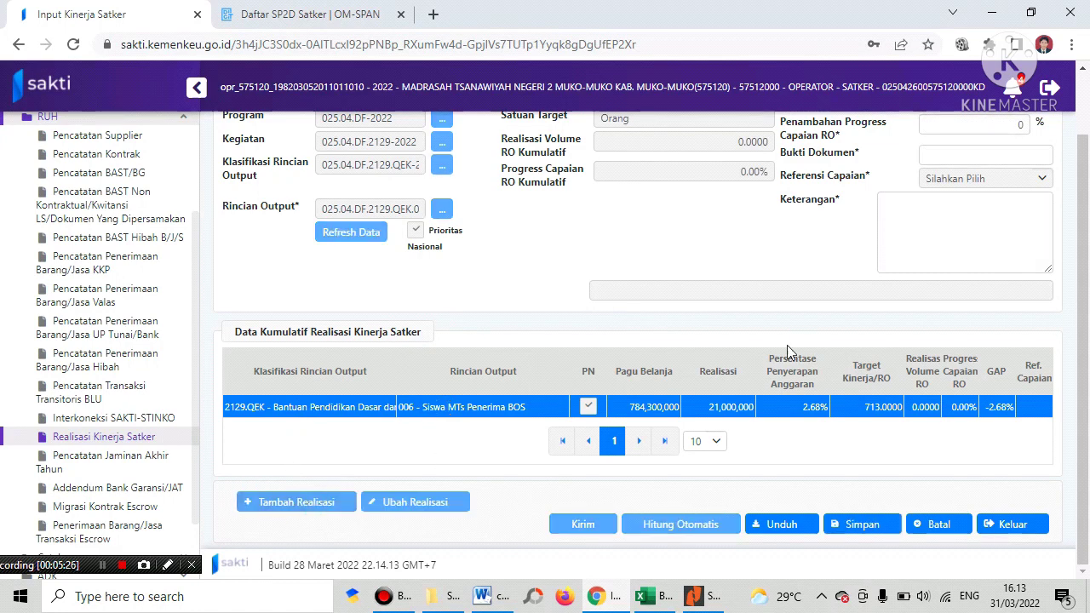
{"action": "scroll", "coordinate": [787, 345], "scroll_direction": "up", "scroll_amount": 2}
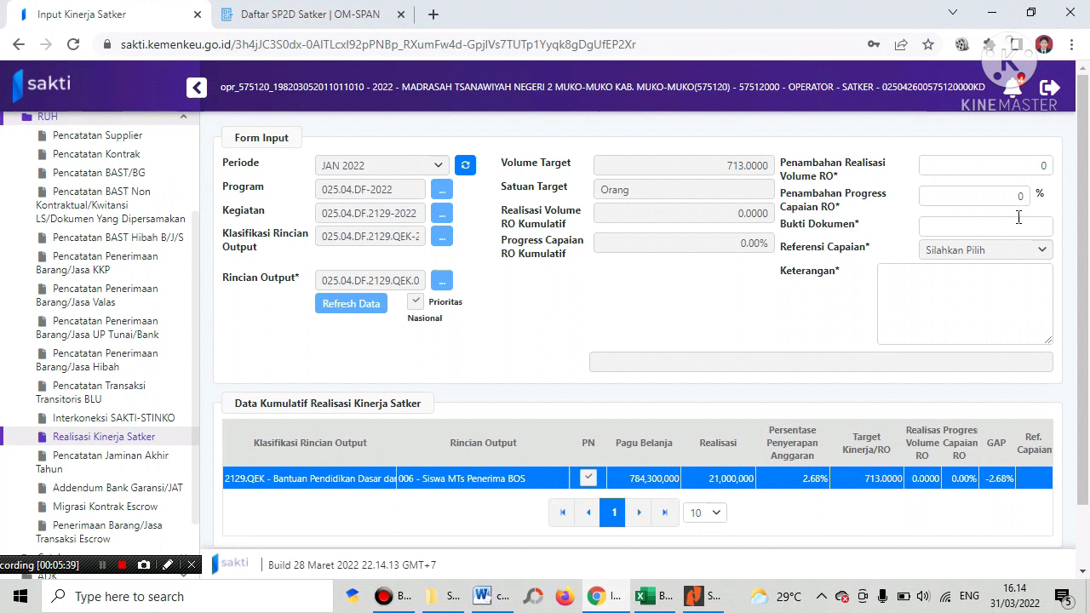
Switch to the Excel workbook and examine January's Realisasi, Dana BOS MTS and the RVRO formula derived from them.
{"action": "left_click", "coordinate": [104, 566]}
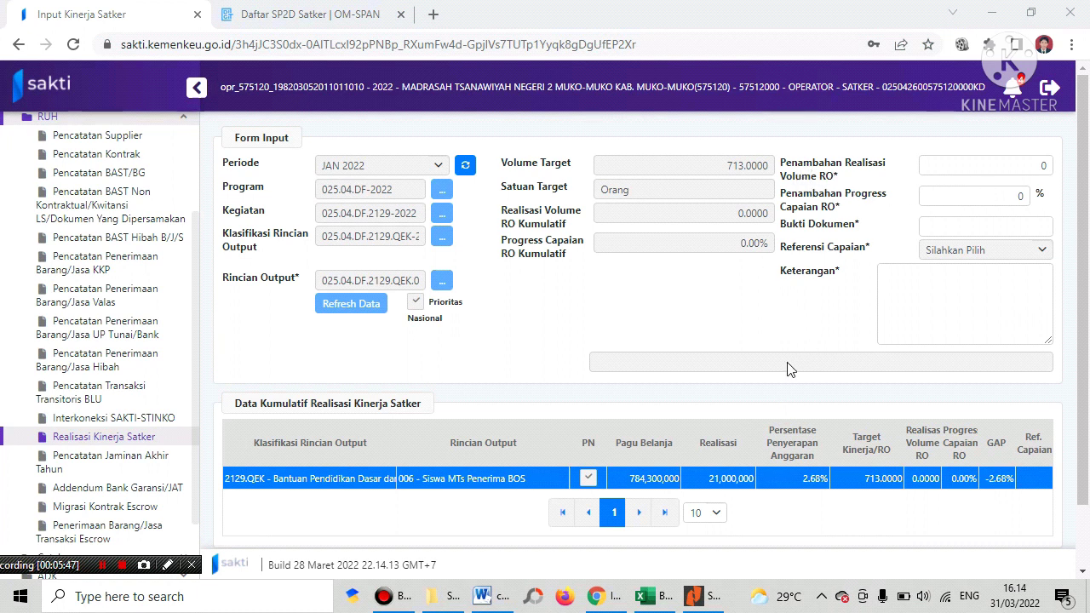
{"action": "left_click", "coordinate": [652, 598]}
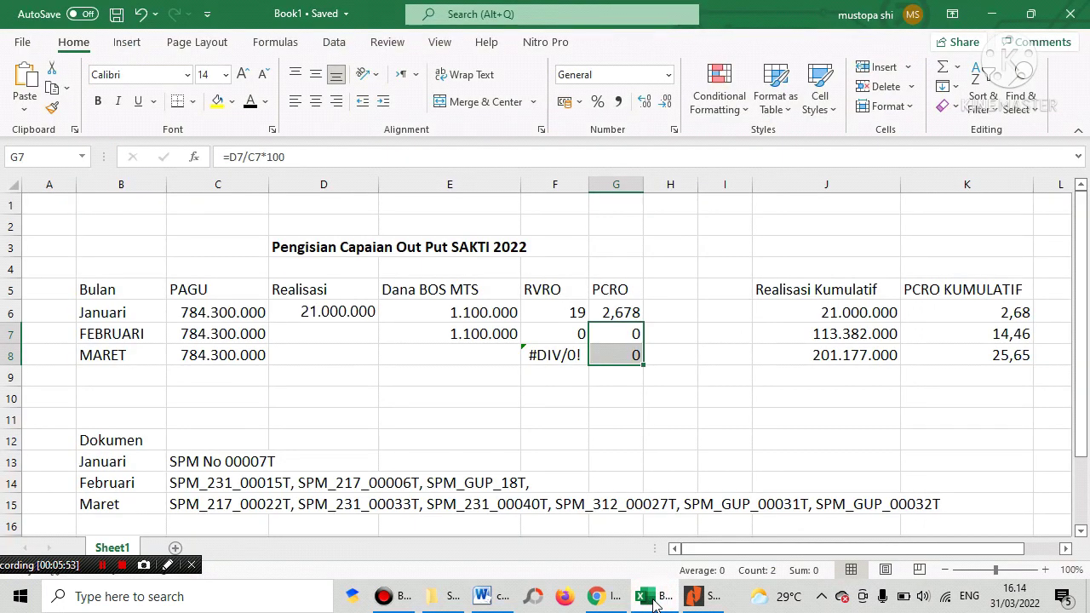
{"action": "left_click", "coordinate": [652, 598]}
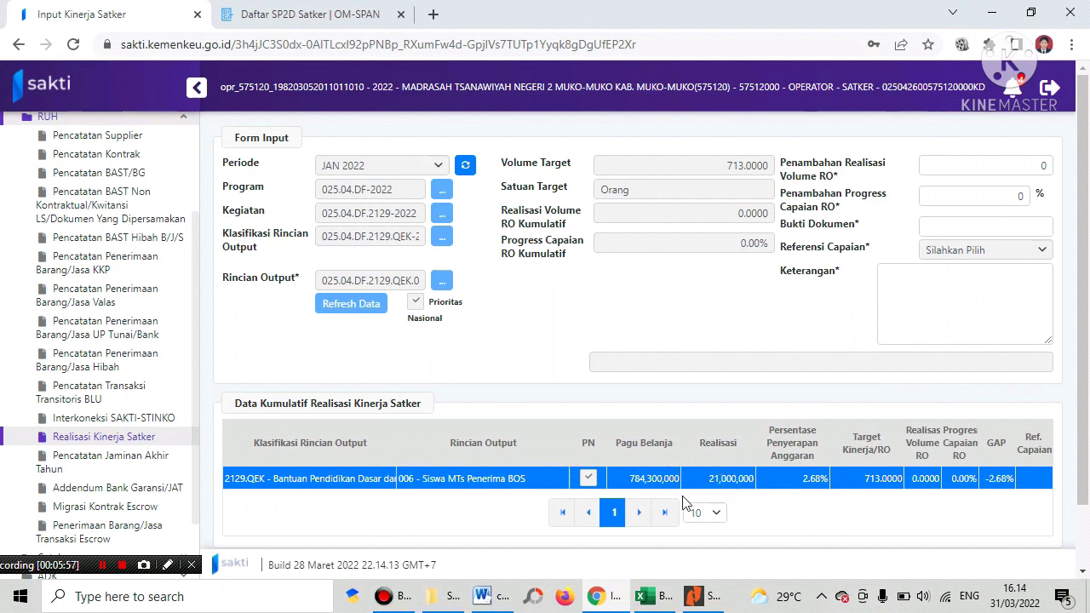
{"action": "left_click", "coordinate": [650, 598]}
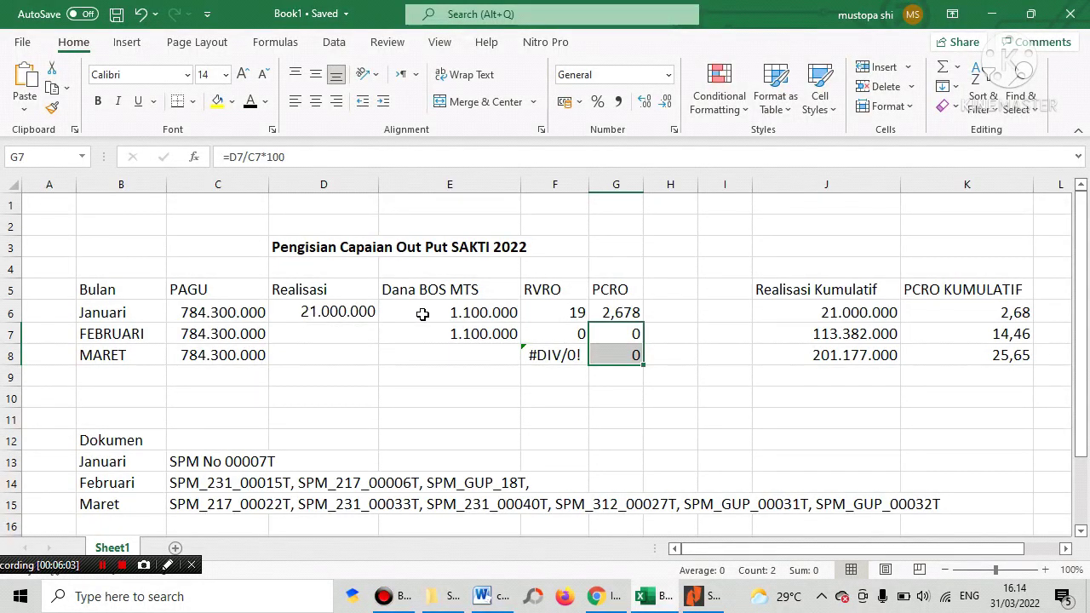
{"action": "left_click", "coordinate": [473, 313]}
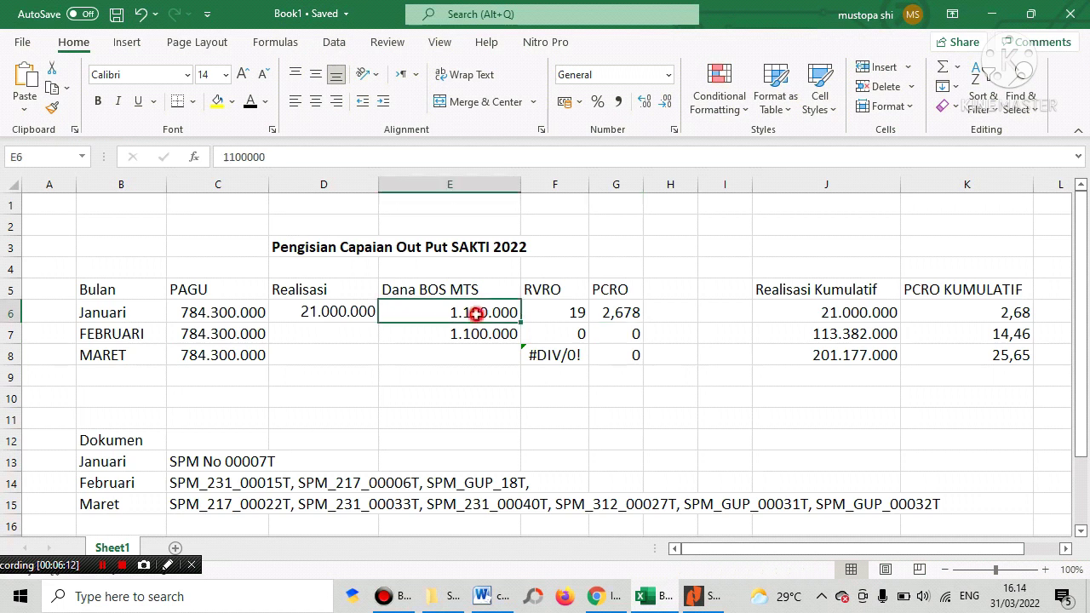
{"action": "left_click", "coordinate": [316, 310]}
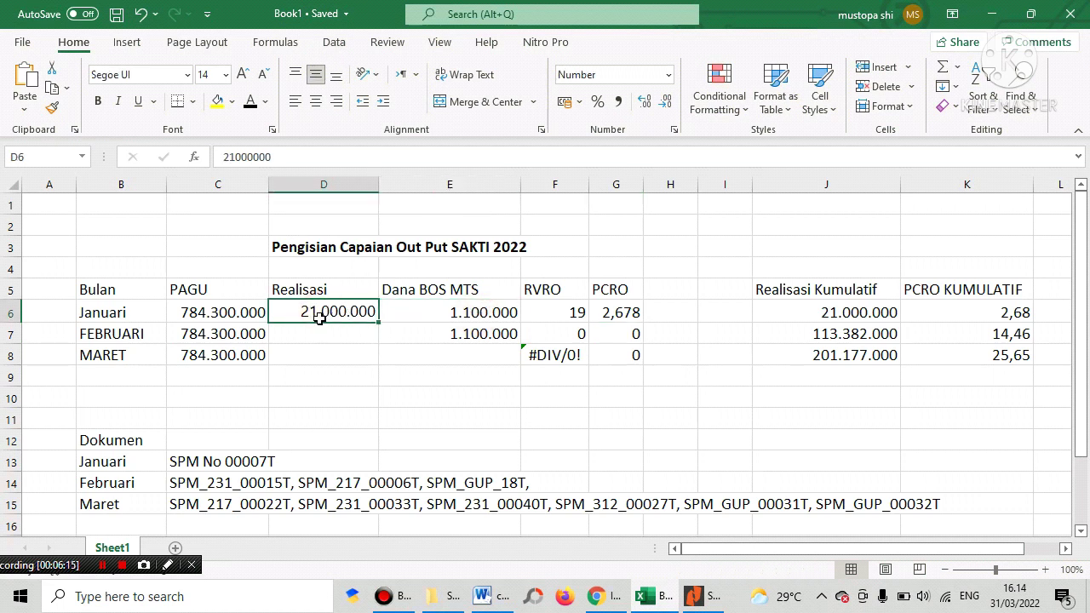
{"action": "left_click", "coordinate": [469, 311]}
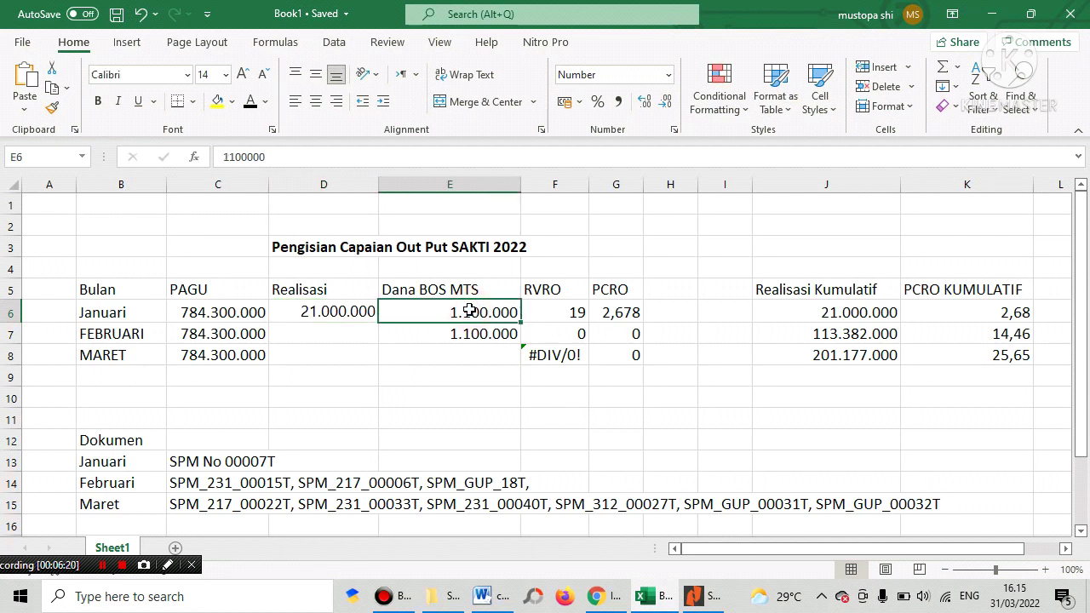
{"action": "left_click", "coordinate": [554, 314]}
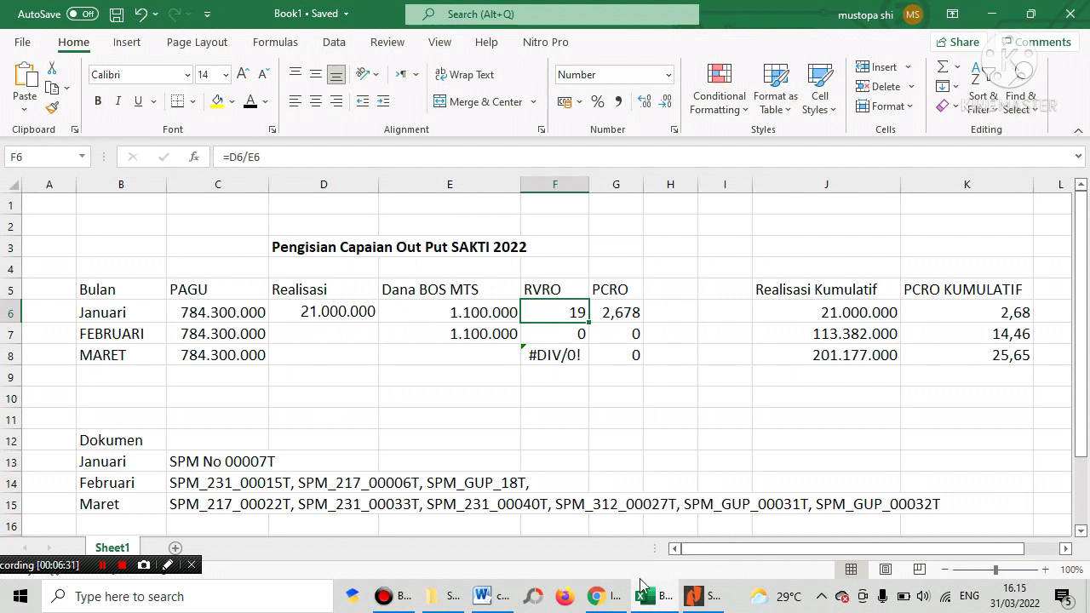
Switch back to the SAKTI form and set Penambahan Realisasi Volume RO to 19 and Penambahan Progress Capaian RO to 2.68%.
{"action": "left_click", "coordinate": [598, 598]}
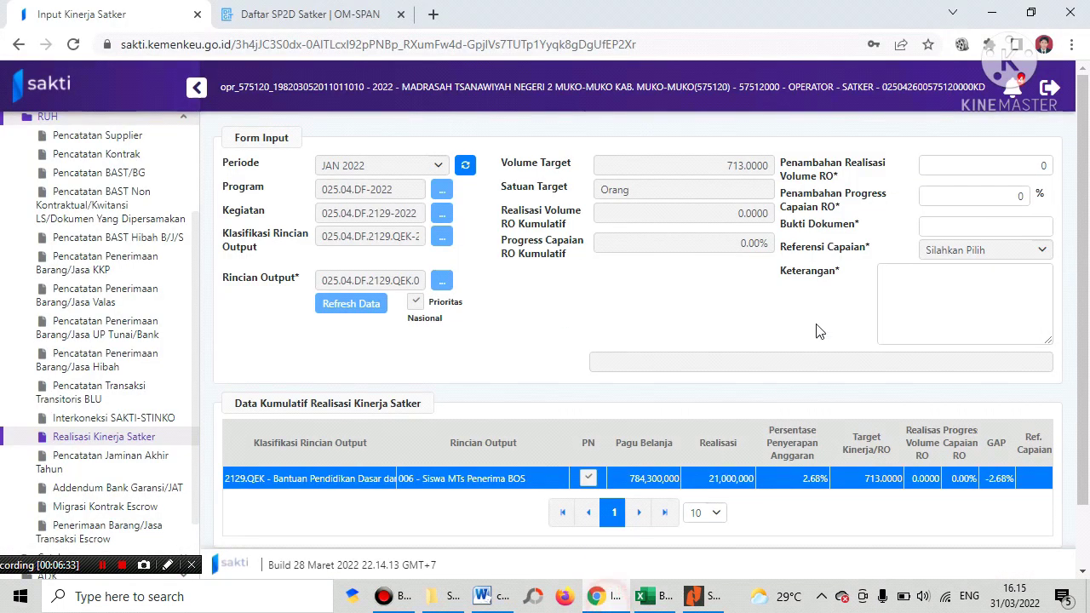
{"action": "left_click", "coordinate": [1028, 167]}
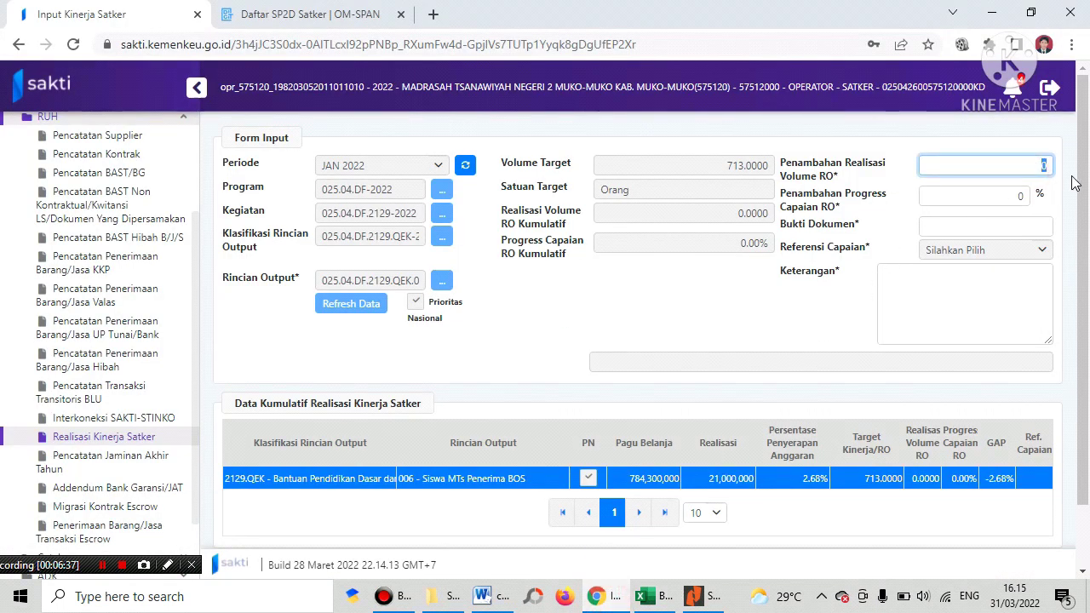
{"action": "key", "text": "Tab"}
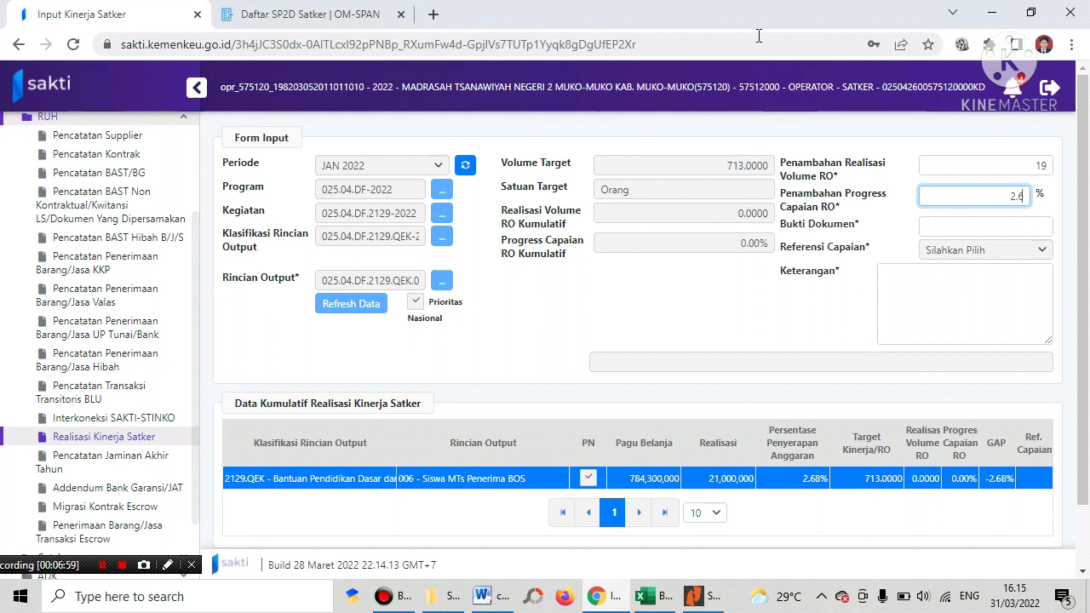
{"action": "key", "text": "Tab"}
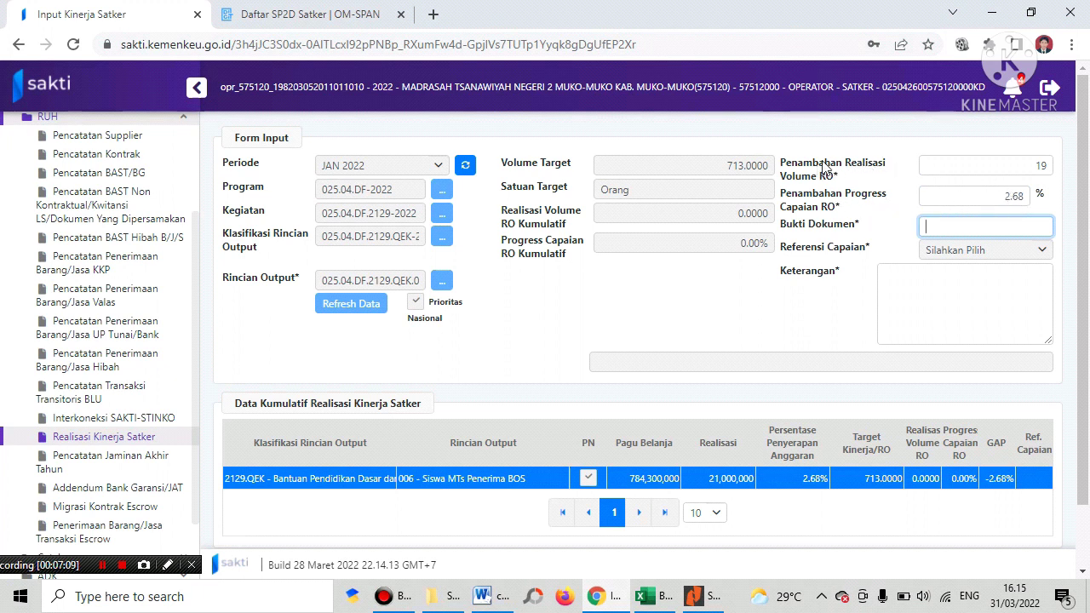
Try a Penambahan Progress Capaian RO of 268% and restore the value to 2.68%.
{"action": "left_click", "coordinate": [1014, 197]}
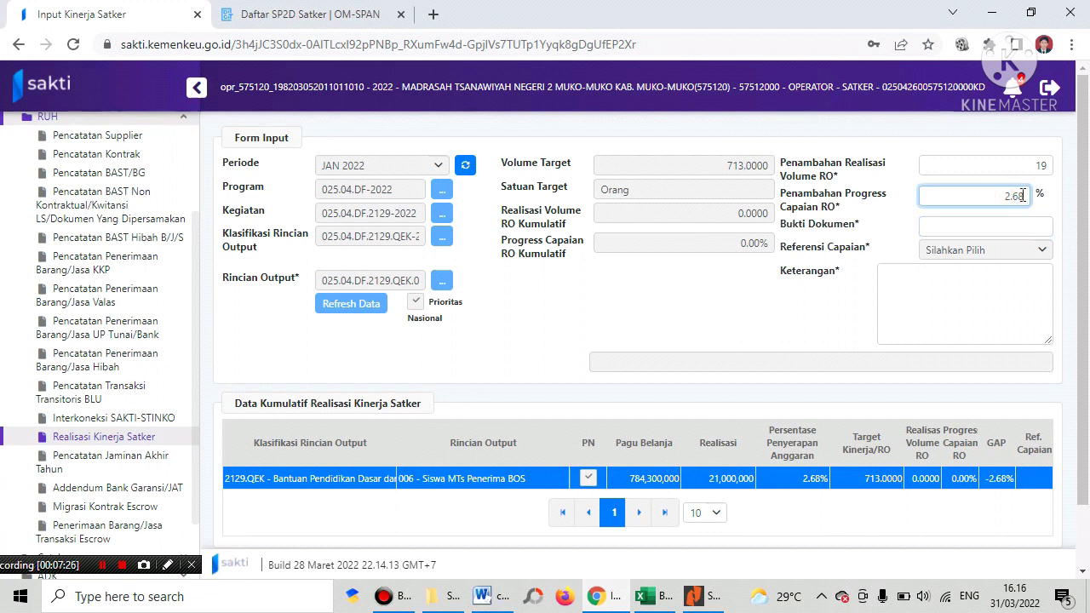
{"action": "key", "text": "Tab"}
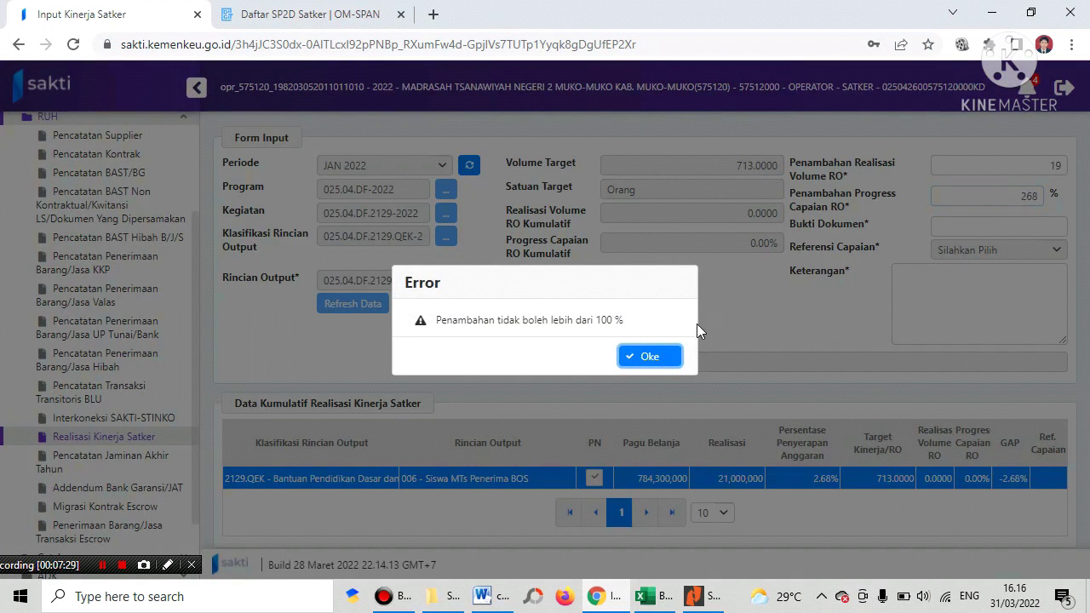
{"action": "left_click", "coordinate": [650, 356]}
{"action": "left_click", "coordinate": [1014, 198]}
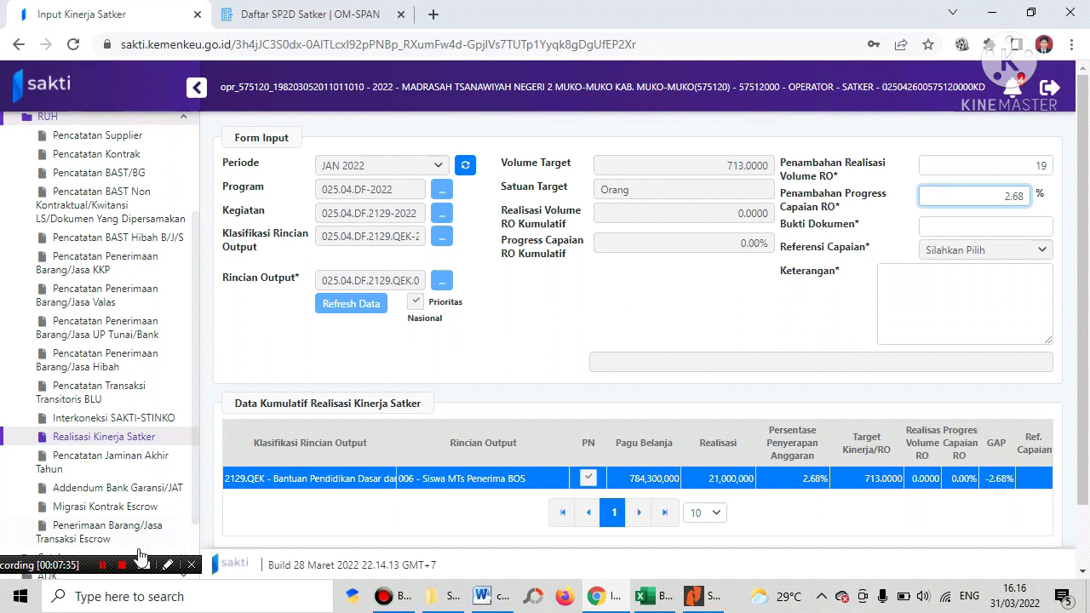
{"action": "left_click", "coordinate": [106, 566]}
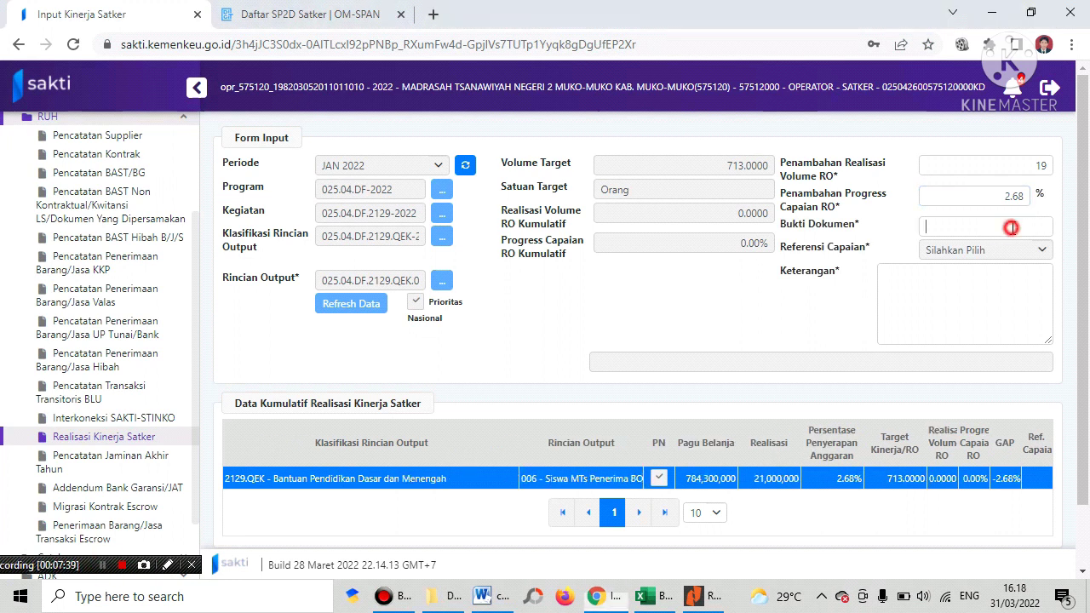
Copy SPM No 00007T from cell C13 of the Excel workbook into the Bukti Dokumen field of the SAKTI form.
{"action": "left_click", "coordinate": [1013, 228]}
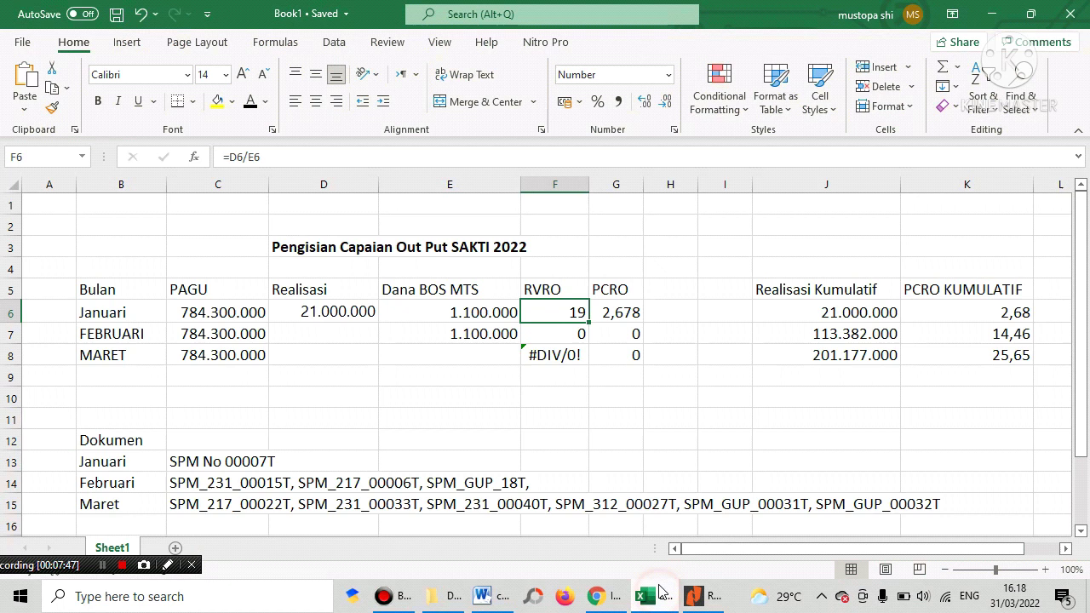
{"action": "left_click", "coordinate": [654, 596]}
{"action": "left_click", "coordinate": [184, 465]}
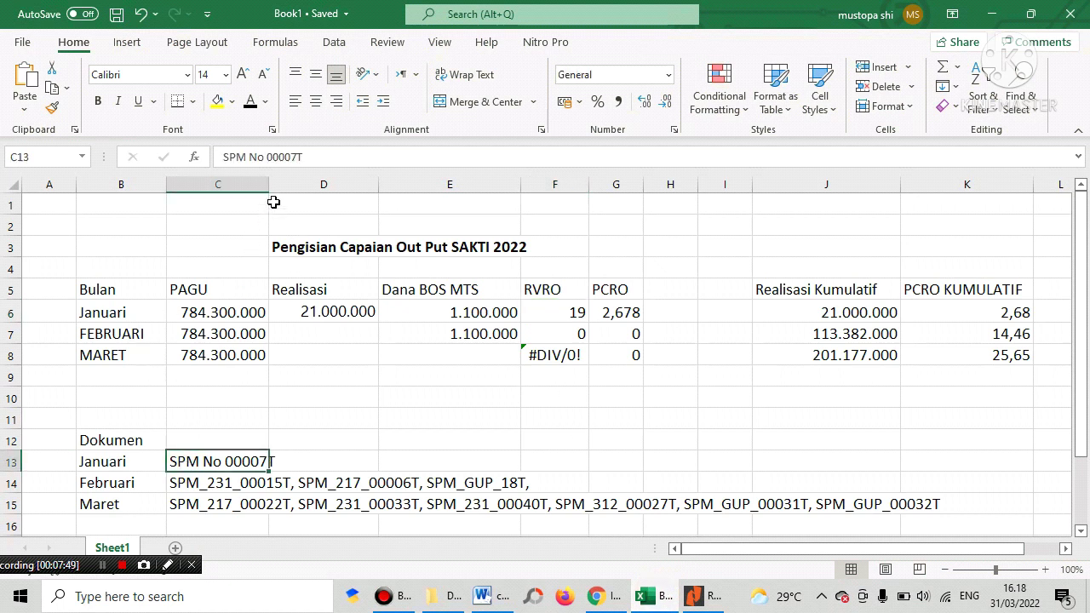
{"action": "left_click_drag", "start_coordinate": [311, 157], "coordinate": [205, 155]}
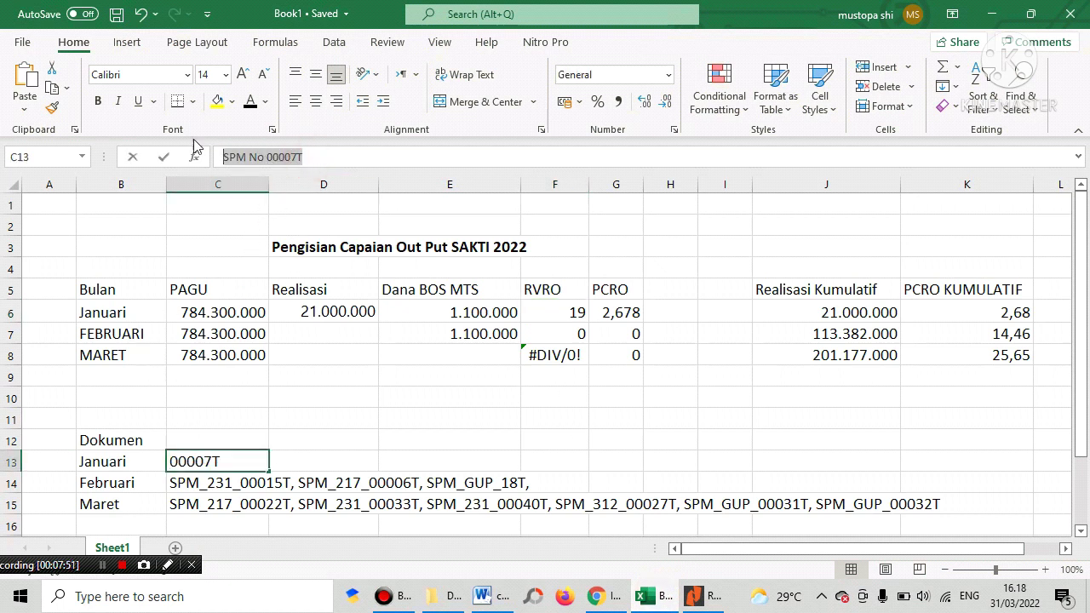
{"action": "right_click", "coordinate": [253, 156]}
{"action": "left_click", "coordinate": [291, 193]}
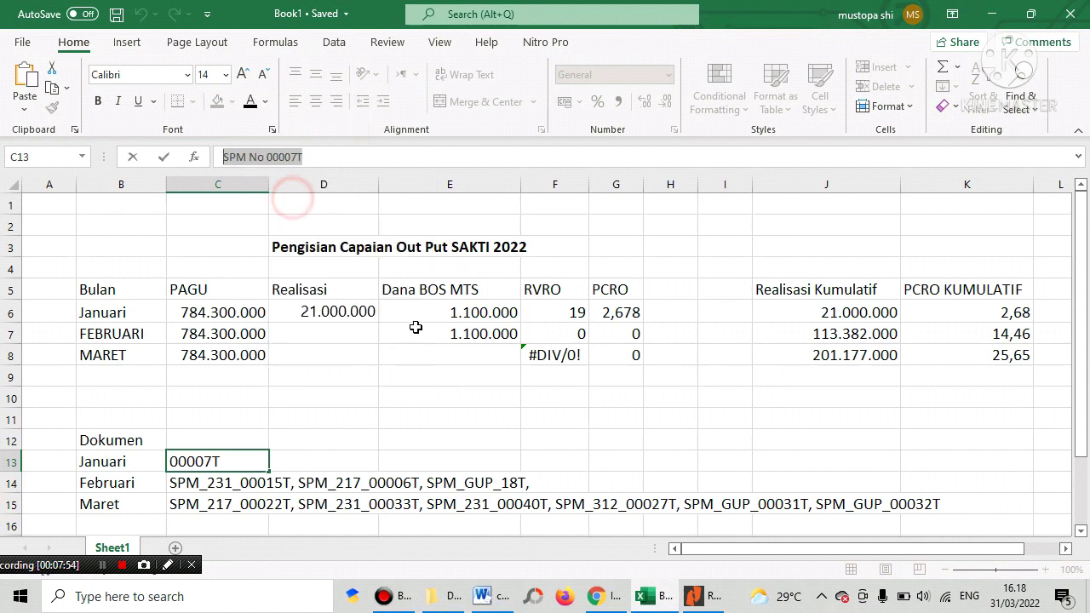
{"action": "key", "text": "alt+Tab"}
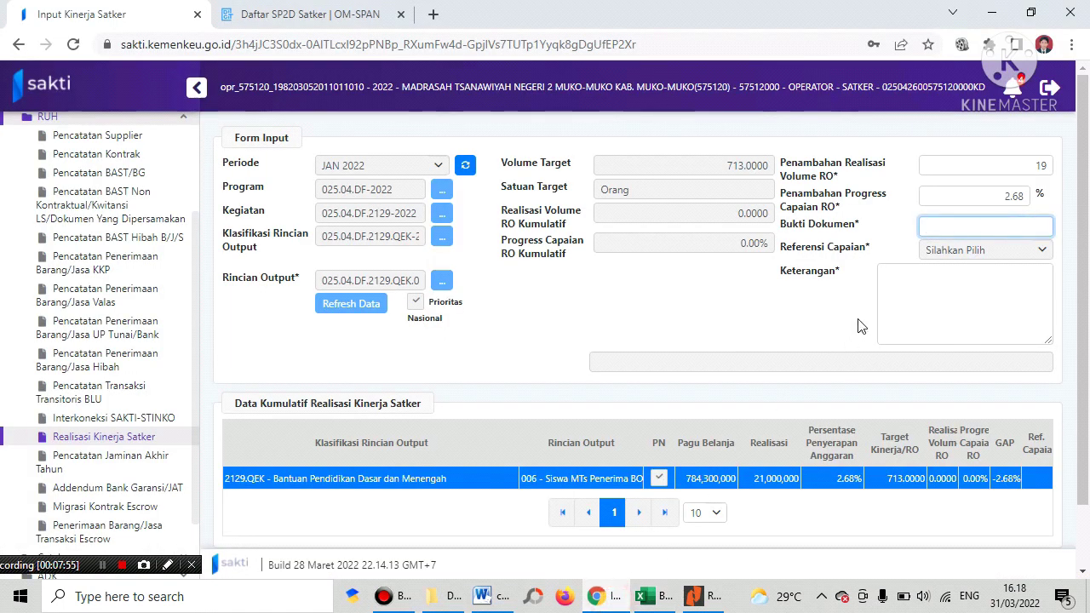
{"action": "key", "text": "ctrl+v"}
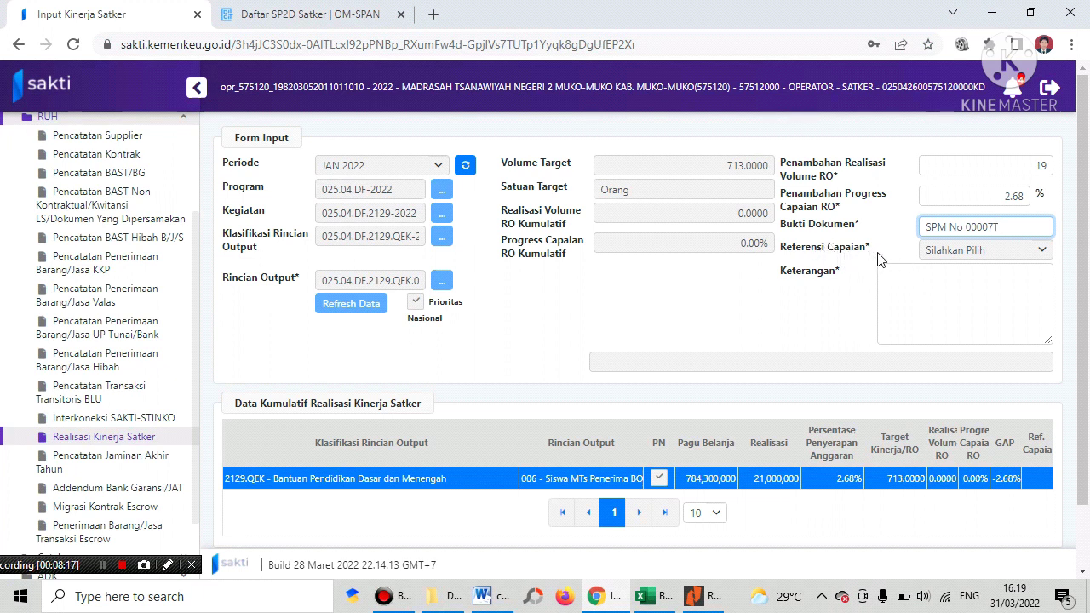
Look at the available Referensi Capaian options without choosing one.
{"action": "left_click", "coordinate": [961, 249]}
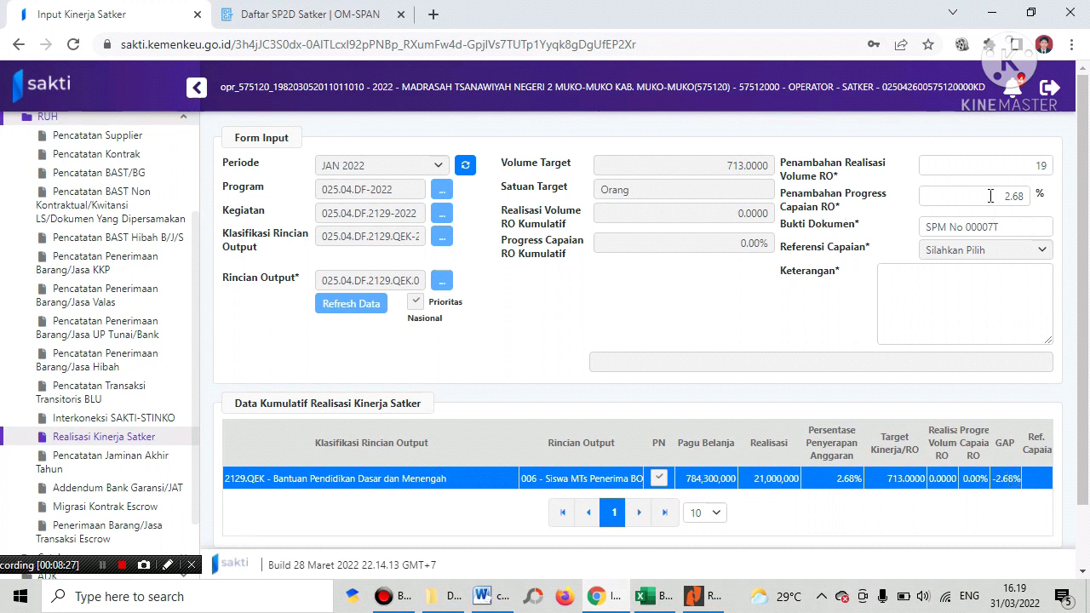
{"action": "left_click", "coordinate": [995, 251]}
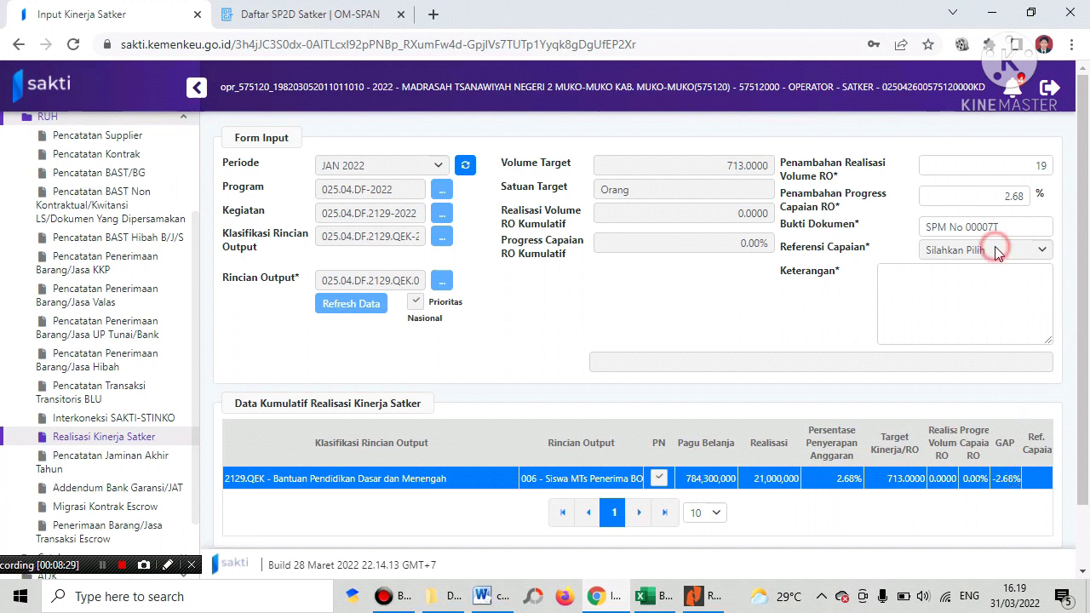
{"action": "left_click", "coordinate": [999, 252]}
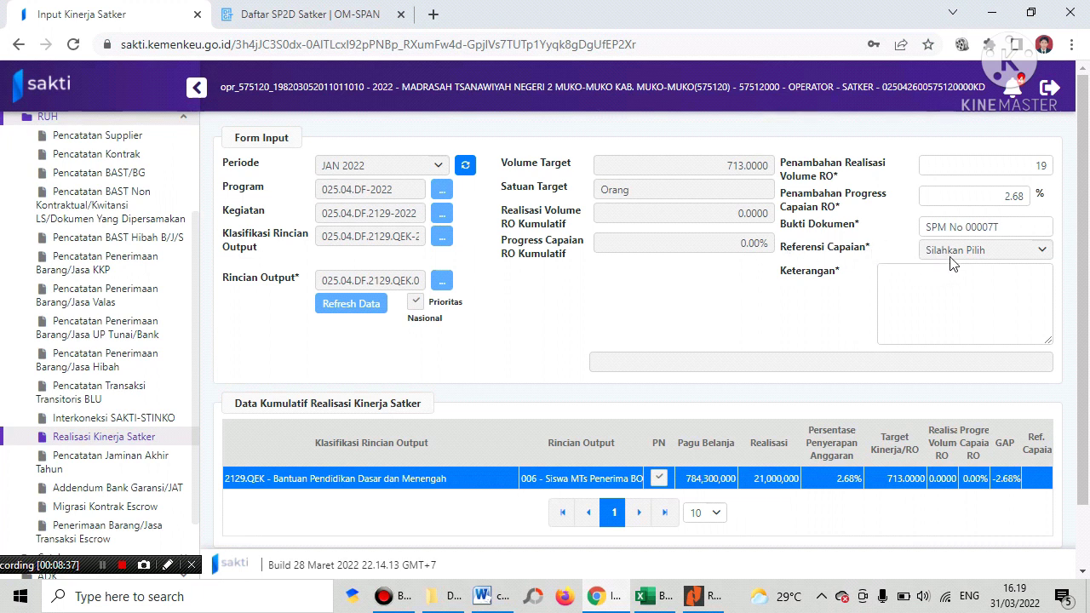
Enter "Realisasi" as the beginning of the Keterangan description.
{"action": "left_click", "coordinate": [906, 279]}
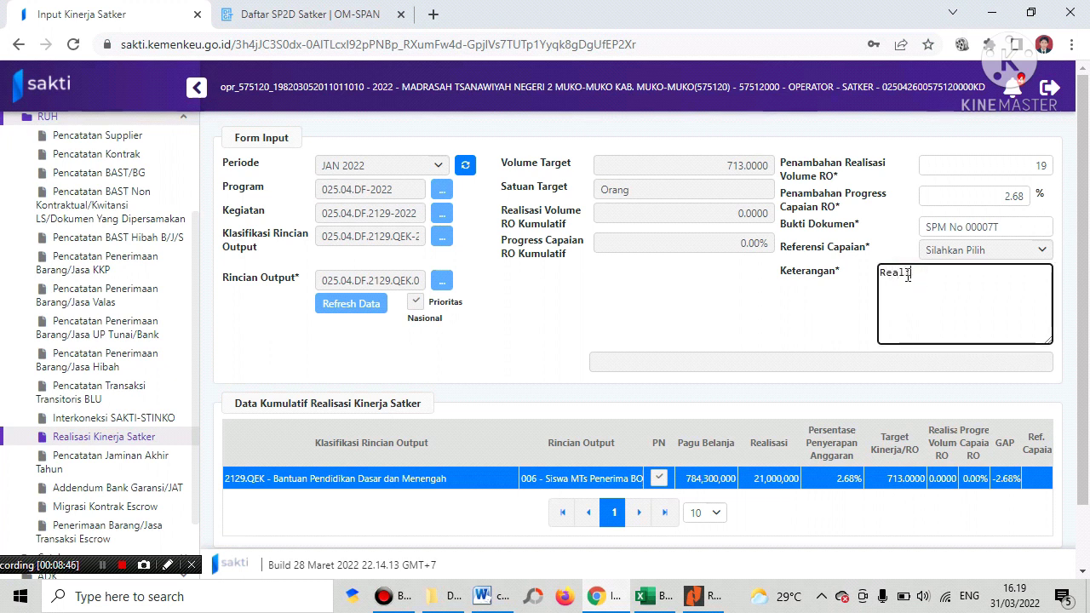
{"action": "type", "text": "Realisasi"}
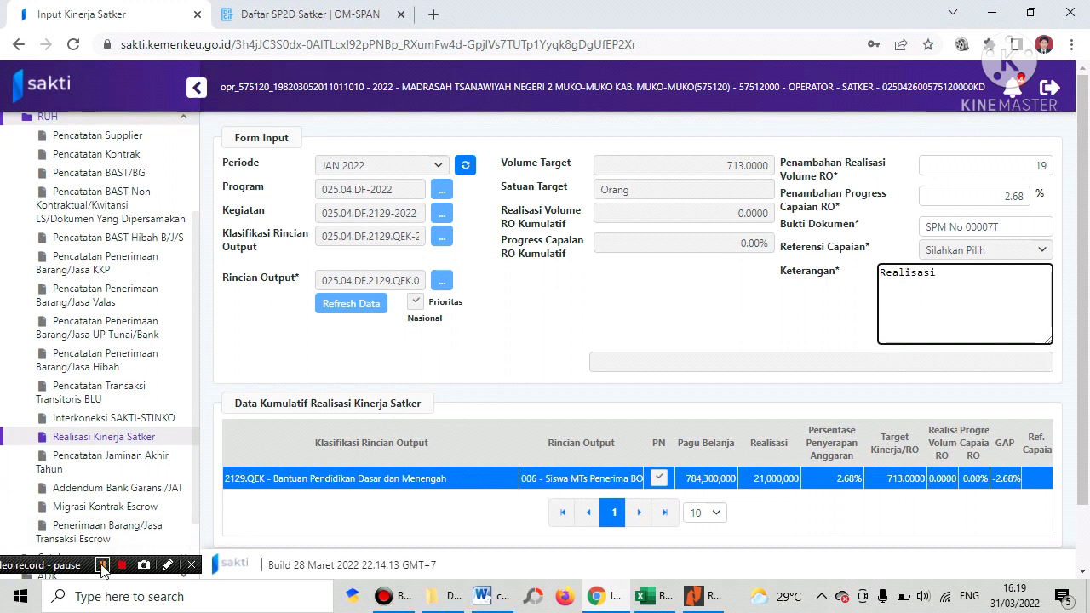
{"action": "left_click", "coordinate": [103, 564]}
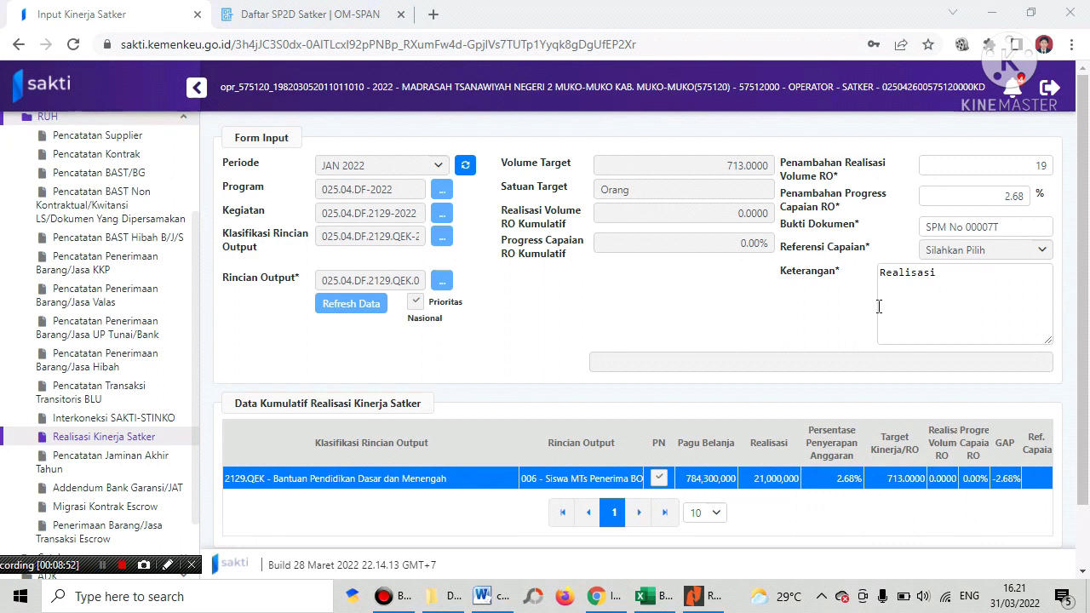
Replace the Keterangan text with Excel cell B18's "Realisasi Bantuan Pendidikan dasar dan menengah Dana BOS bulan Januari 2022 untuk 19 Siswa".
{"action": "left_click", "coordinate": [645, 596]}
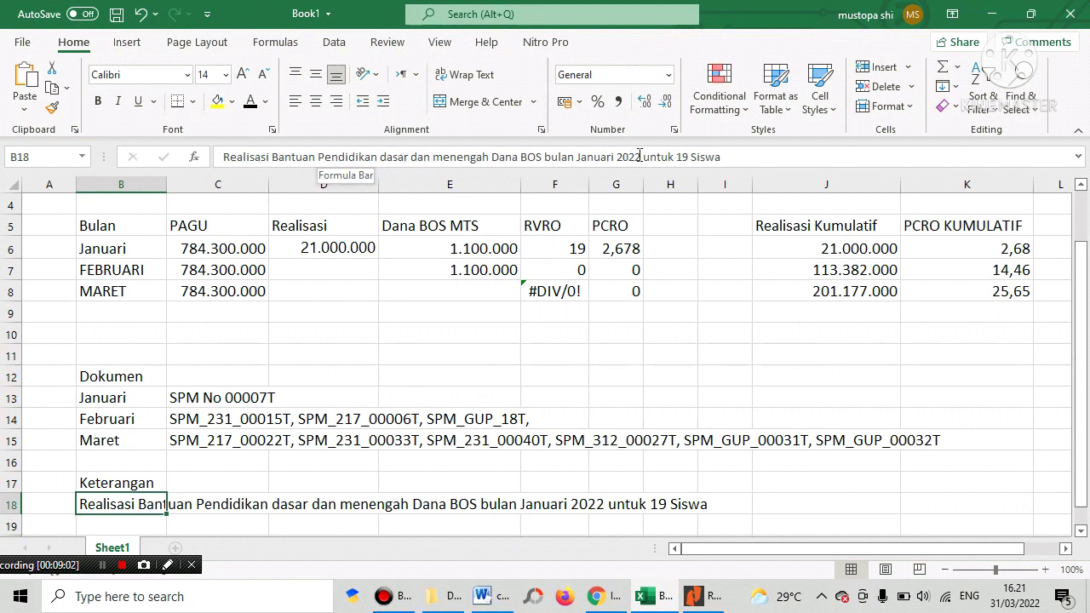
{"action": "left_click_drag", "start_coordinate": [723, 157], "coordinate": [249, 152]}
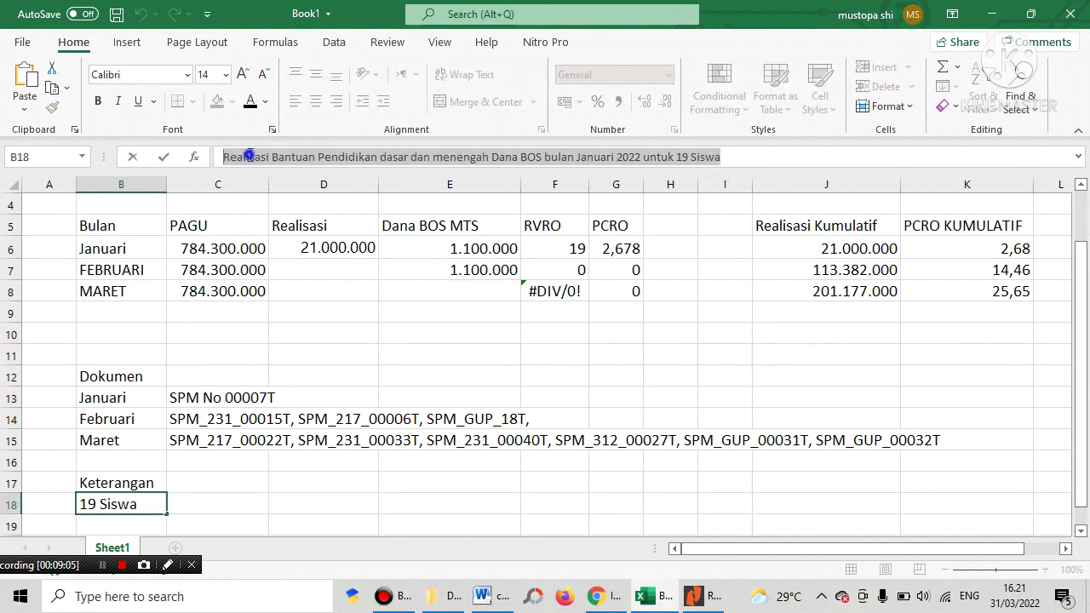
{"action": "right_click", "coordinate": [250, 154]}
{"action": "left_click", "coordinate": [279, 188]}
{"action": "left_click", "coordinate": [623, 598]}
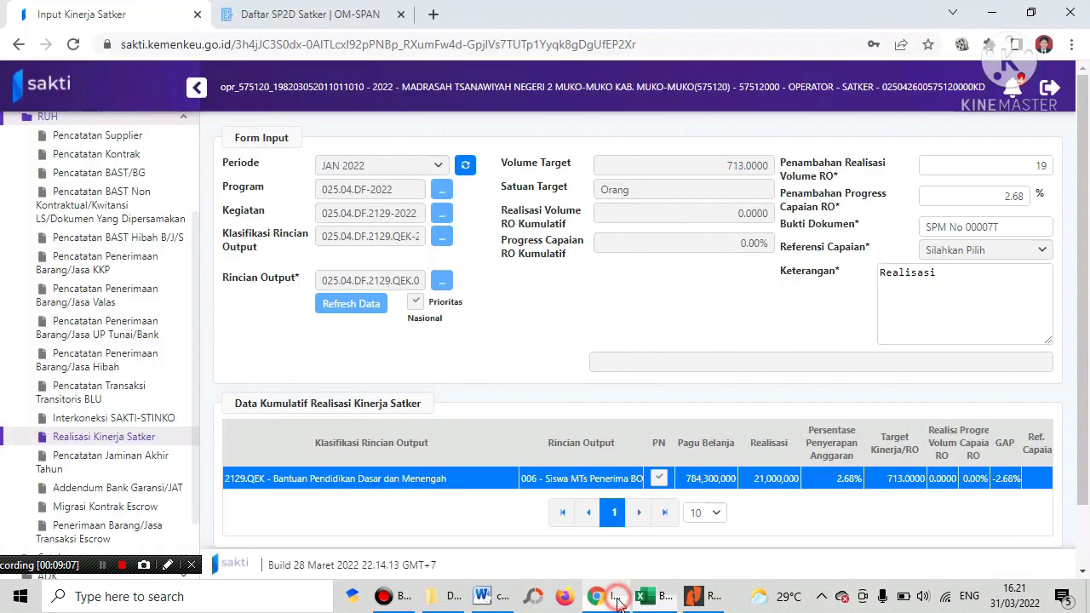
{"action": "key", "text": "ctrl+a"}
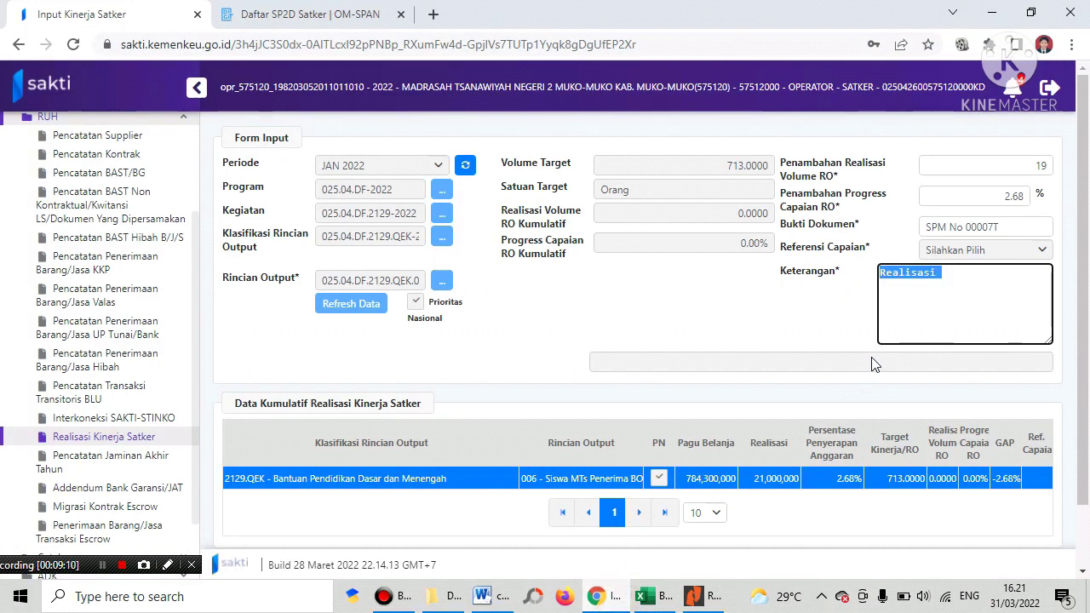
{"action": "key", "text": "ctrl+v"}
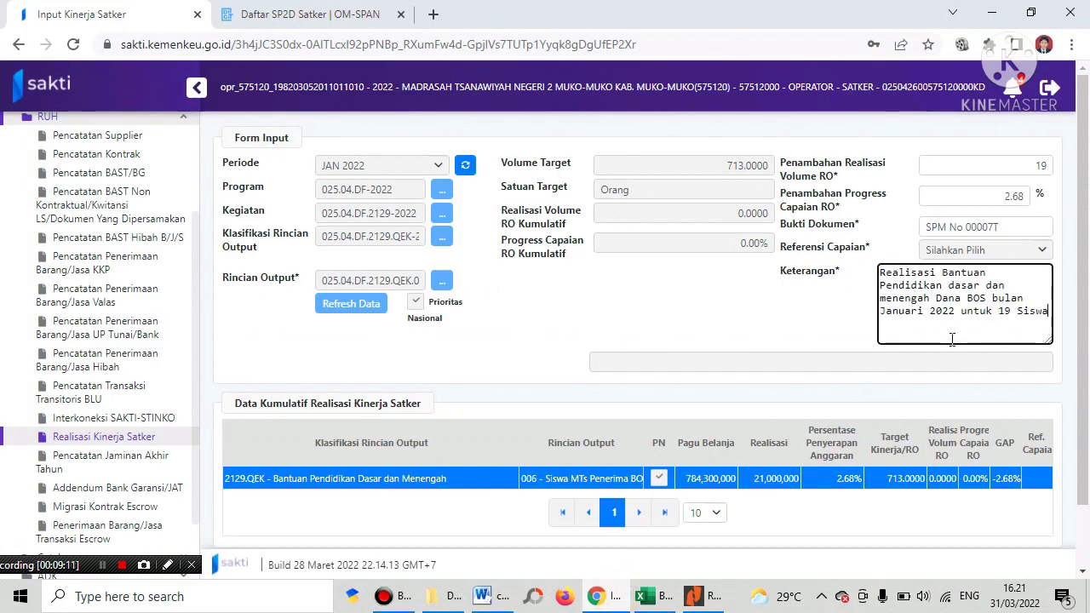
Save the January 2022 realization for Siswa MTs Penerima BOS and review the saved row in the cumulative table.
{"action": "scroll", "coordinate": [954, 332], "scroll_direction": "down", "scroll_amount": 2}
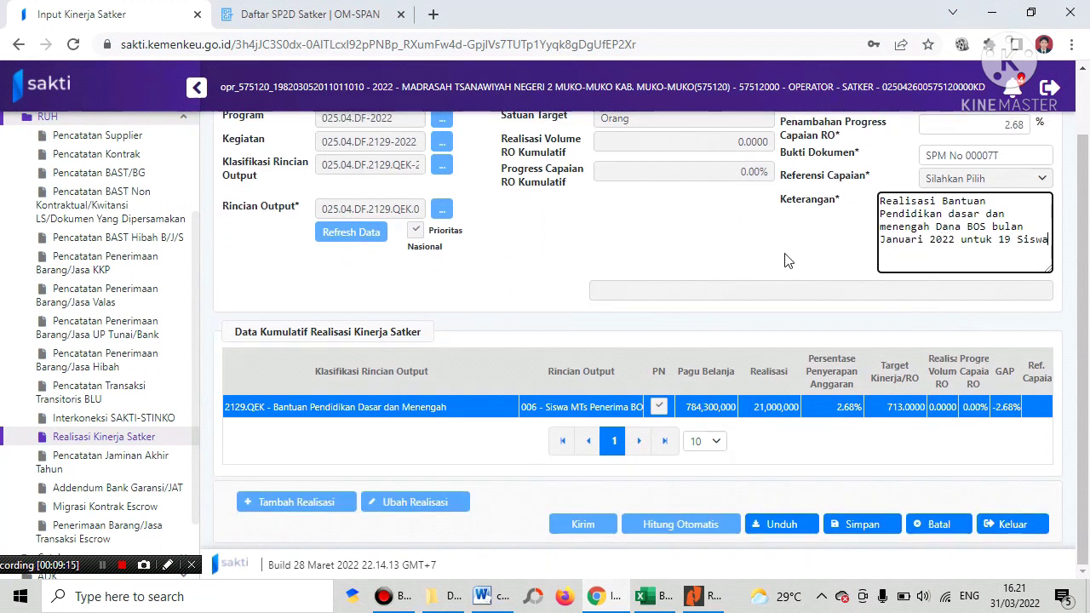
{"action": "left_click", "coordinate": [859, 531]}
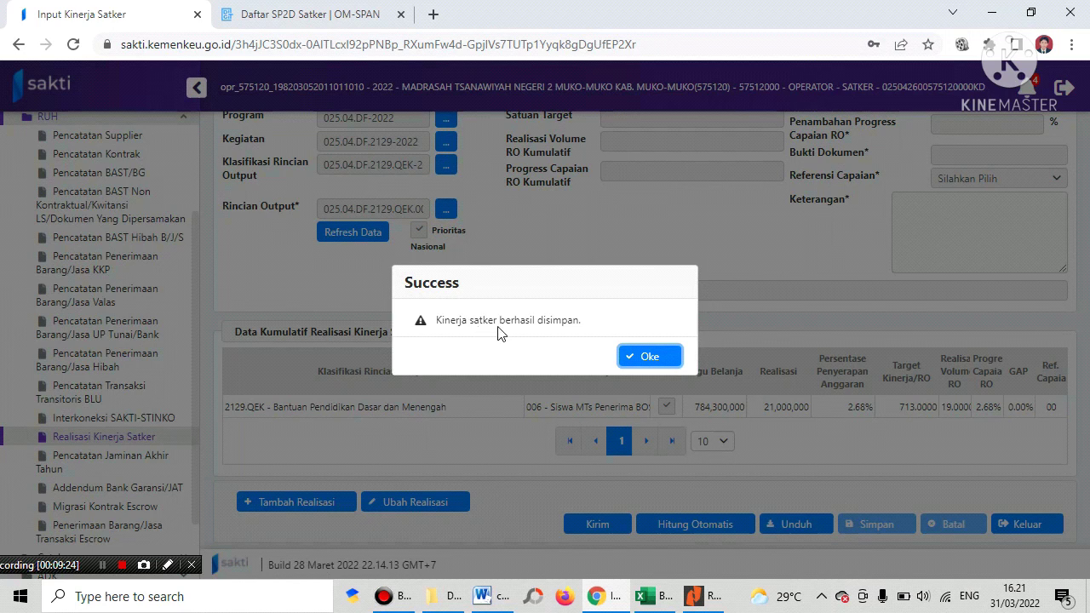
{"action": "left_click", "coordinate": [651, 357]}
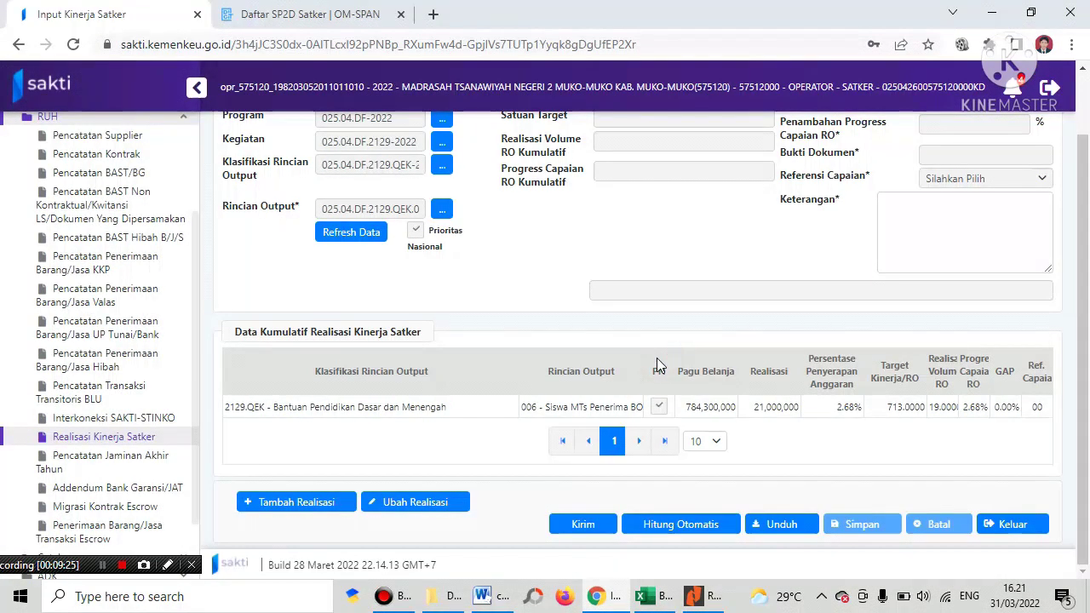
{"action": "scroll", "coordinate": [609, 325], "scroll_direction": "up", "scroll_amount": 1}
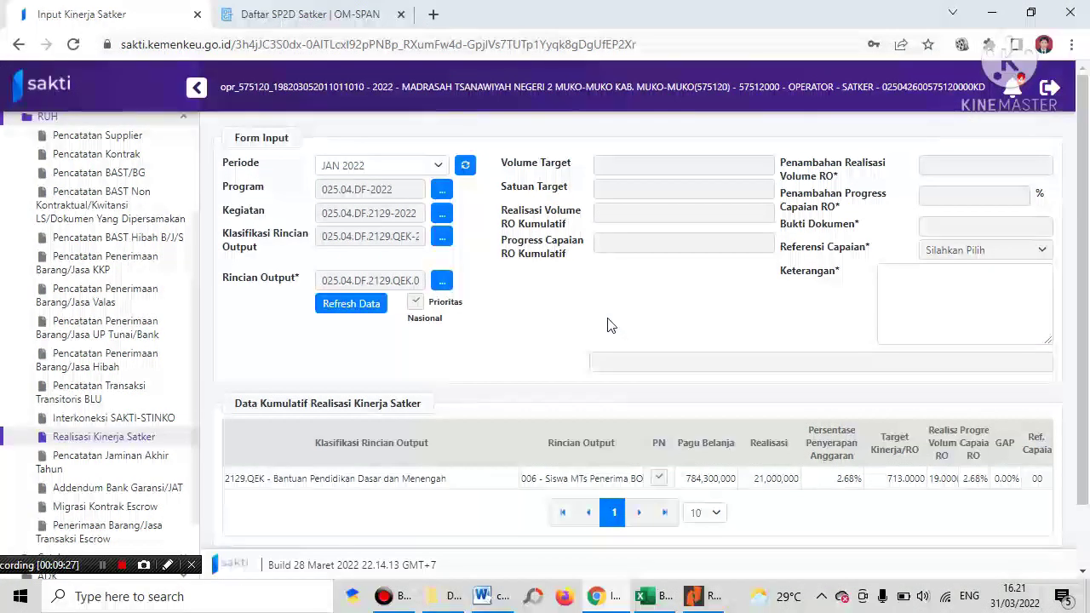
{"action": "scroll", "coordinate": [609, 325], "scroll_direction": "down", "scroll_amount": 1}
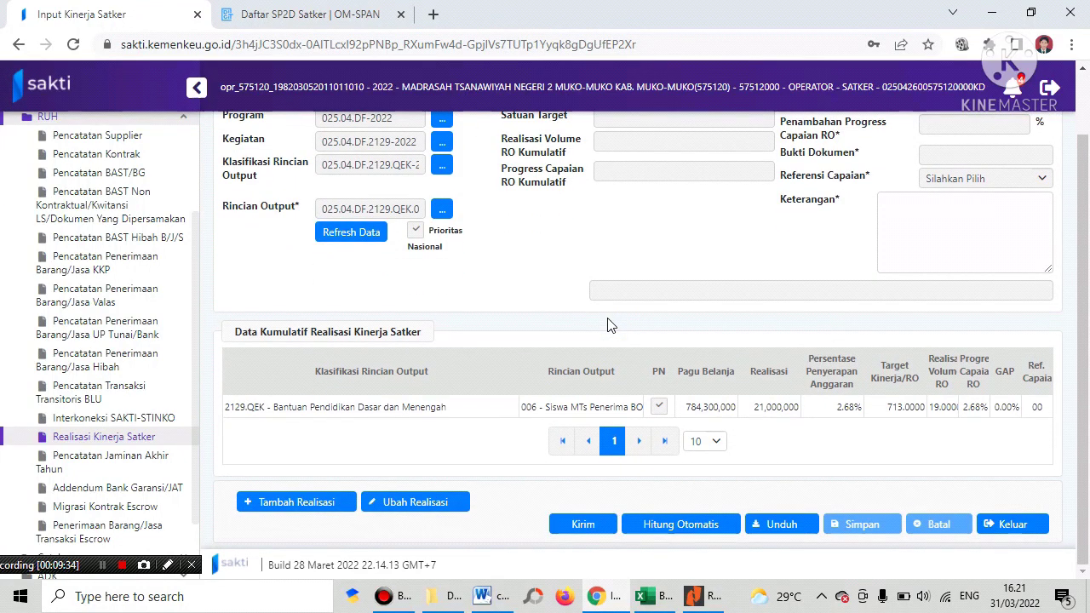
Set the Periode to FEB 2022 and the Program to 025.04.WA-2022, Program Dukungan Manajemen.
{"action": "scroll", "coordinate": [609, 324], "scroll_direction": "up", "scroll_amount": 1}
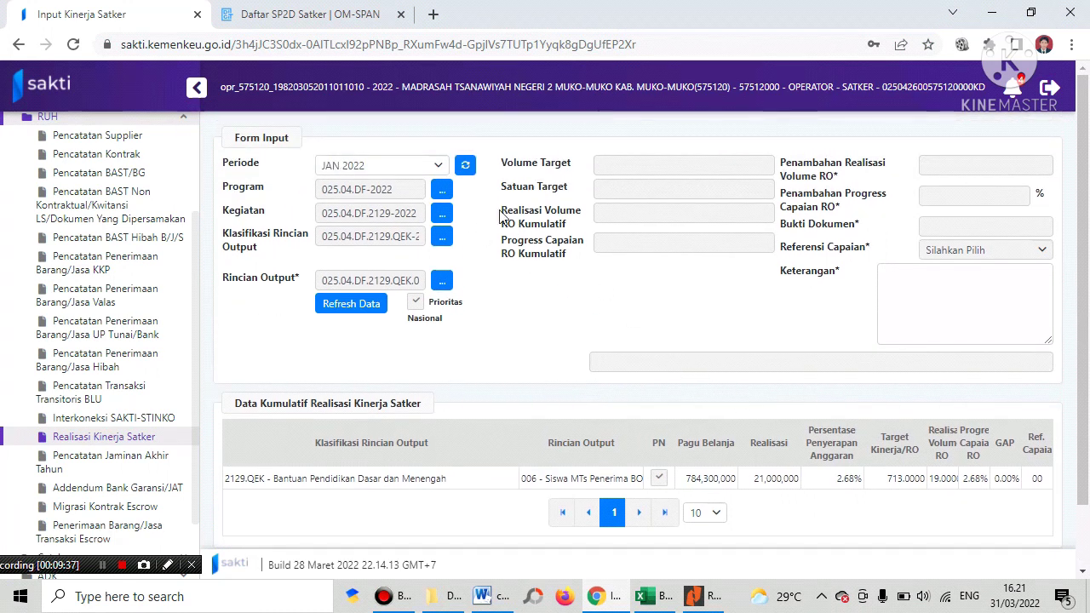
{"action": "left_click", "coordinate": [436, 167]}
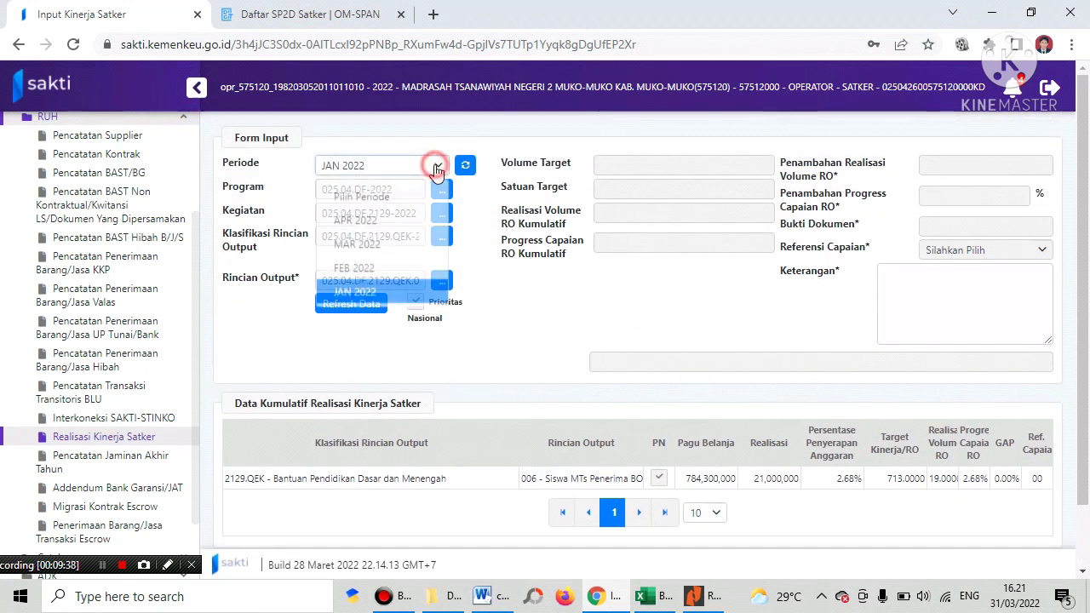
{"action": "left_click", "coordinate": [367, 265]}
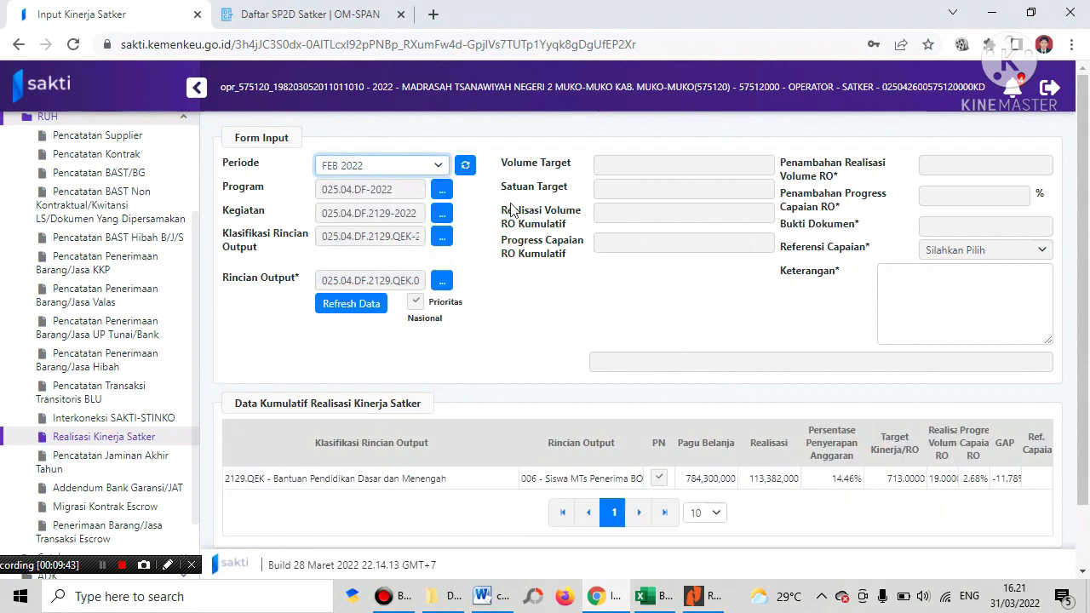
{"action": "left_click", "coordinate": [443, 194]}
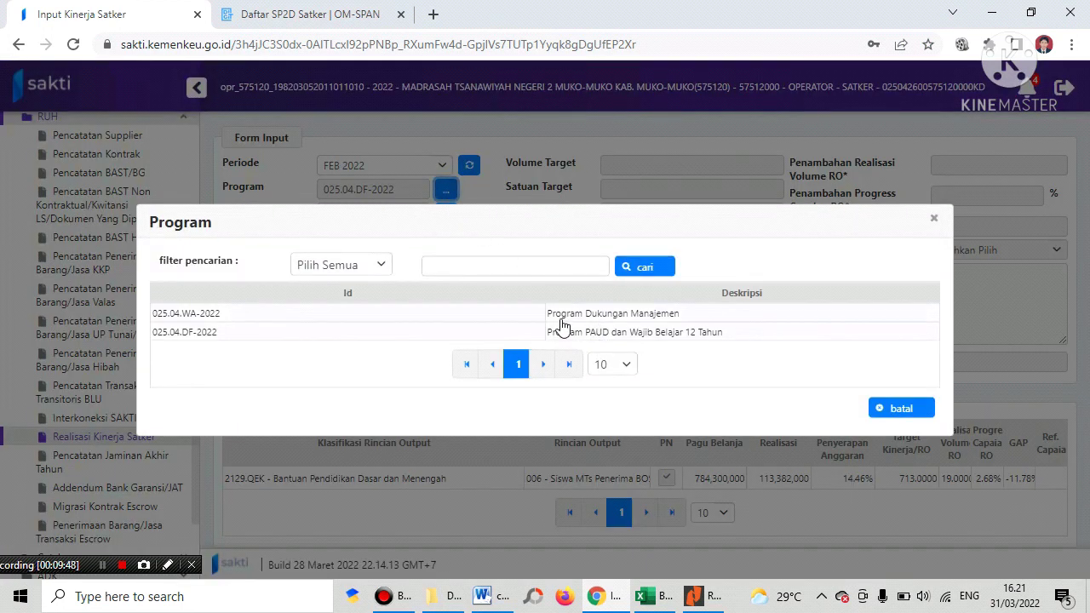
{"action": "left_click", "coordinate": [562, 318]}
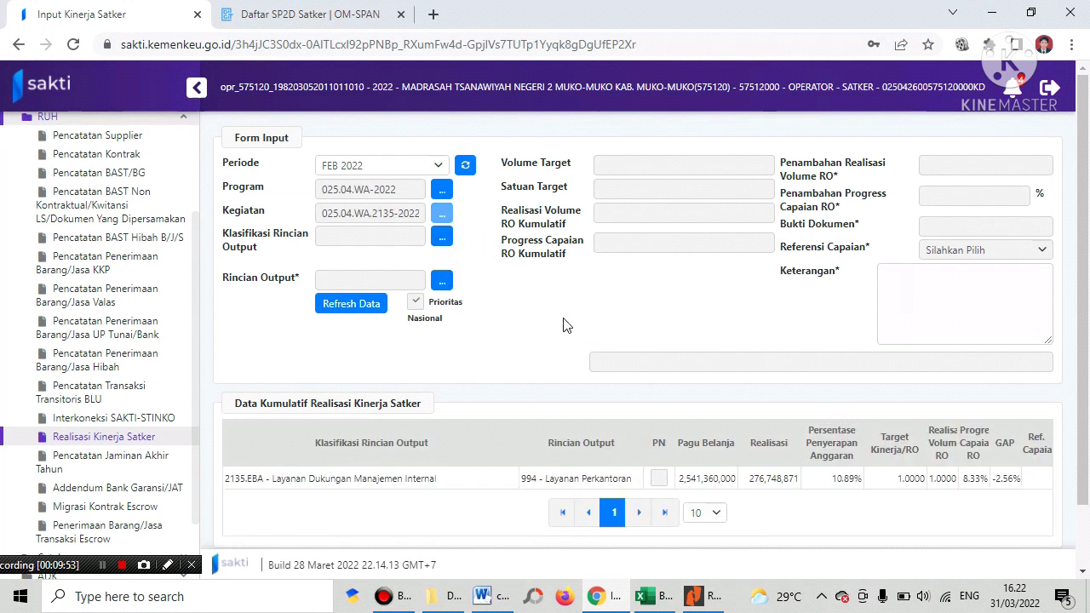
Set the Klasifikasi Rincian Output to Layanan Dukungan Manajemen Internal and the Rincian Output to Layanan Perkantoran.
{"action": "left_click", "coordinate": [442, 241]}
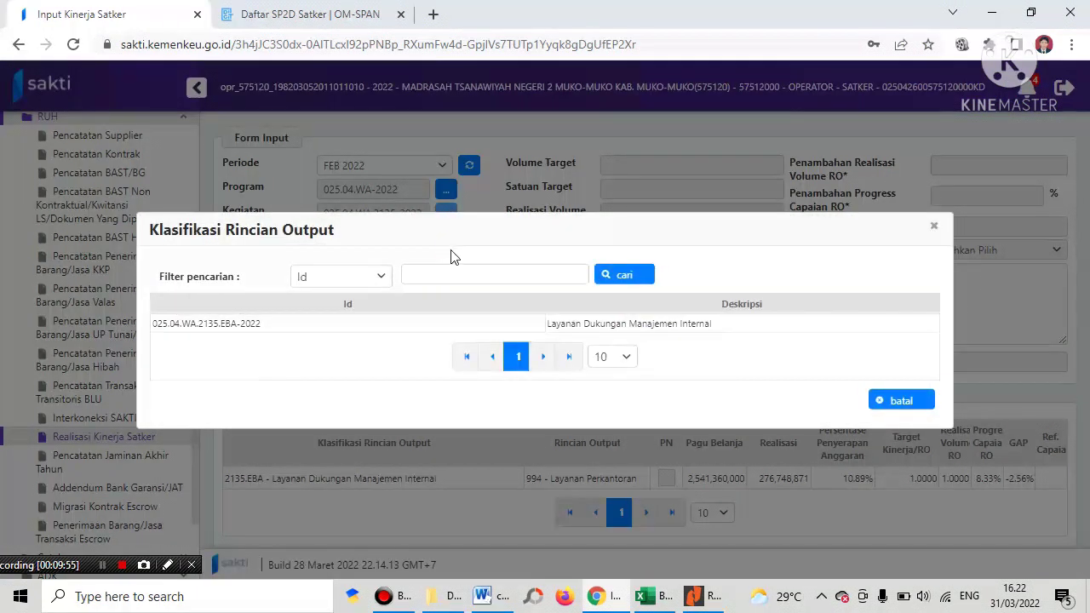
{"action": "left_click", "coordinate": [580, 329]}
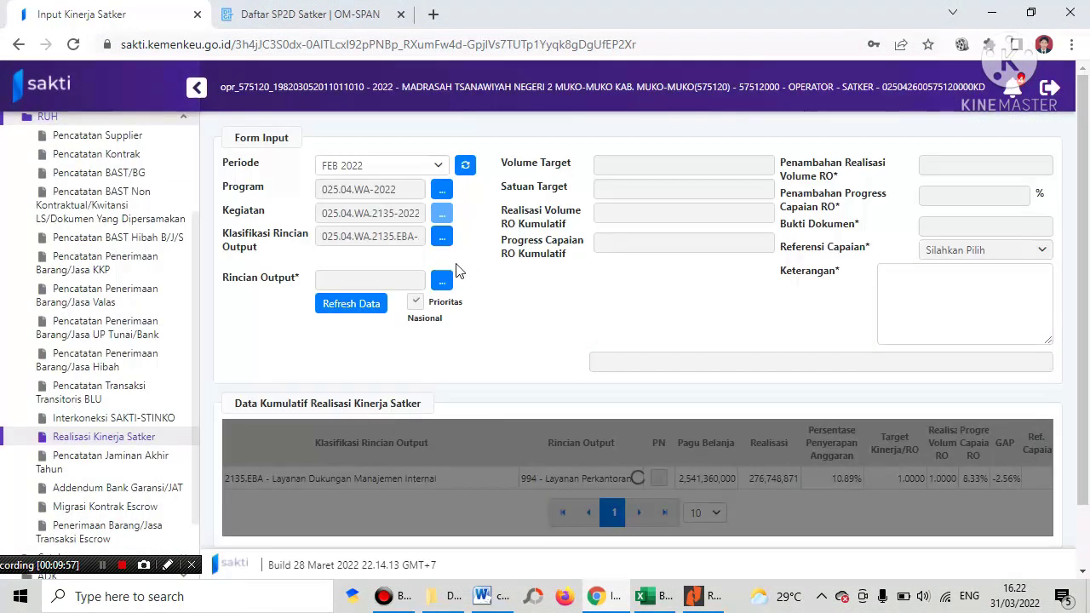
{"action": "left_click", "coordinate": [442, 278]}
{"action": "left_click", "coordinate": [545, 319]}
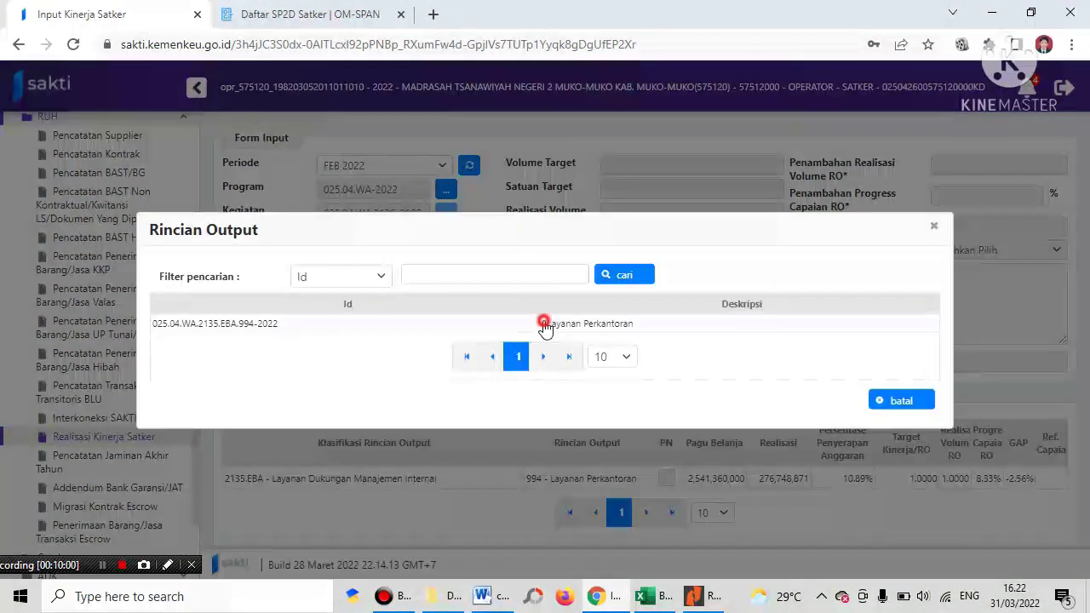
Record the February 2022 realization of the 994 - Layanan Perkantoran row automatically with Hitung Otomatis.
{"action": "scroll", "coordinate": [579, 340], "scroll_direction": "down", "scroll_amount": 2}
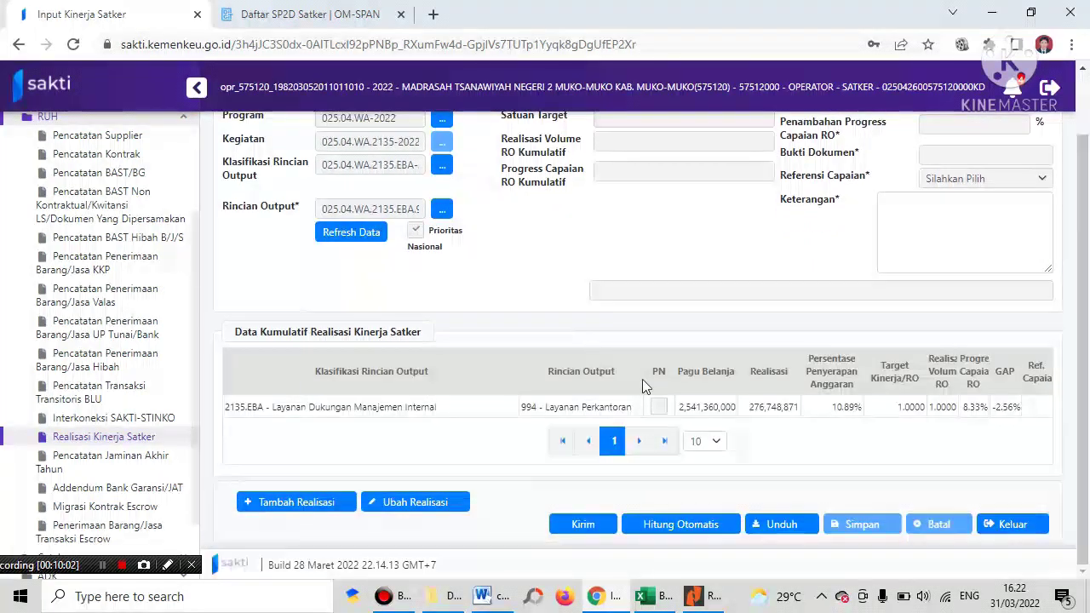
{"action": "left_click", "coordinate": [654, 411]}
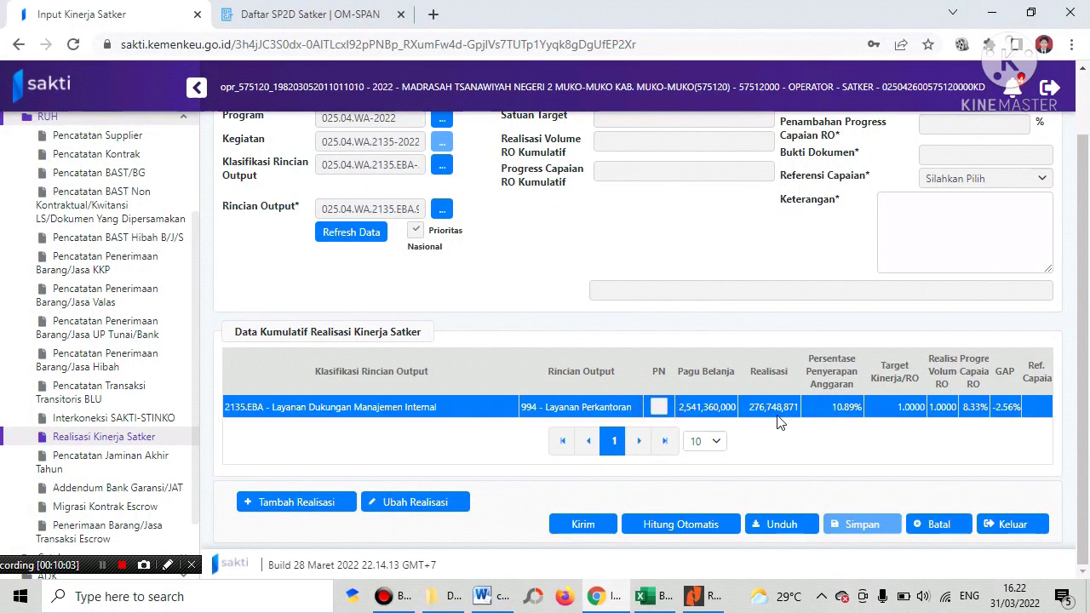
{"action": "left_click", "coordinate": [691, 535]}
{"action": "left_click", "coordinate": [564, 378]}
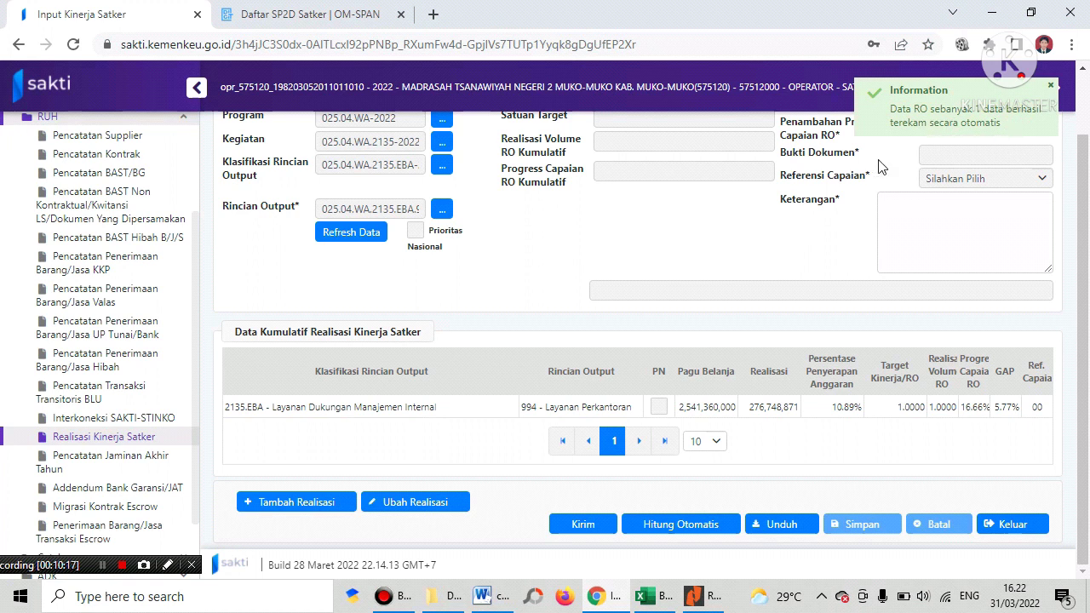
{"action": "scroll", "coordinate": [701, 264], "scroll_direction": "up", "scroll_amount": 2}
{"action": "scroll", "coordinate": [633, 282], "scroll_direction": "down", "scroll_amount": 2}
Change the Program to 025.04.DF-2022, Program PAUD dan Wajib Belajar 12 Tahun, and the Kegiatan to 025.04.DF.2129-2022.
{"action": "scroll", "coordinate": [480, 301], "scroll_direction": "up", "scroll_amount": 2}
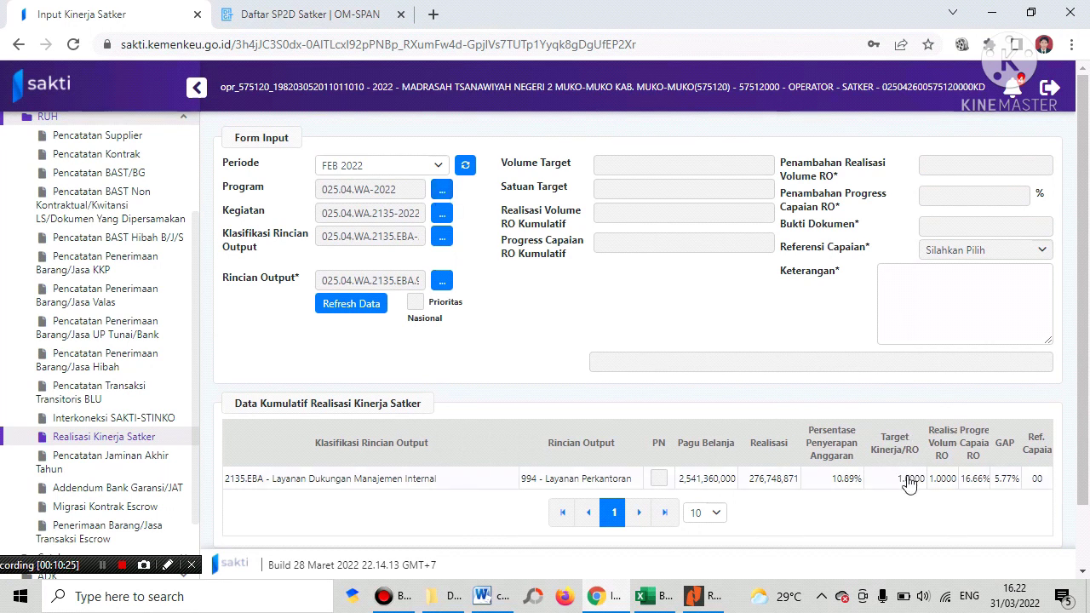
{"action": "left_click", "coordinate": [442, 195]}
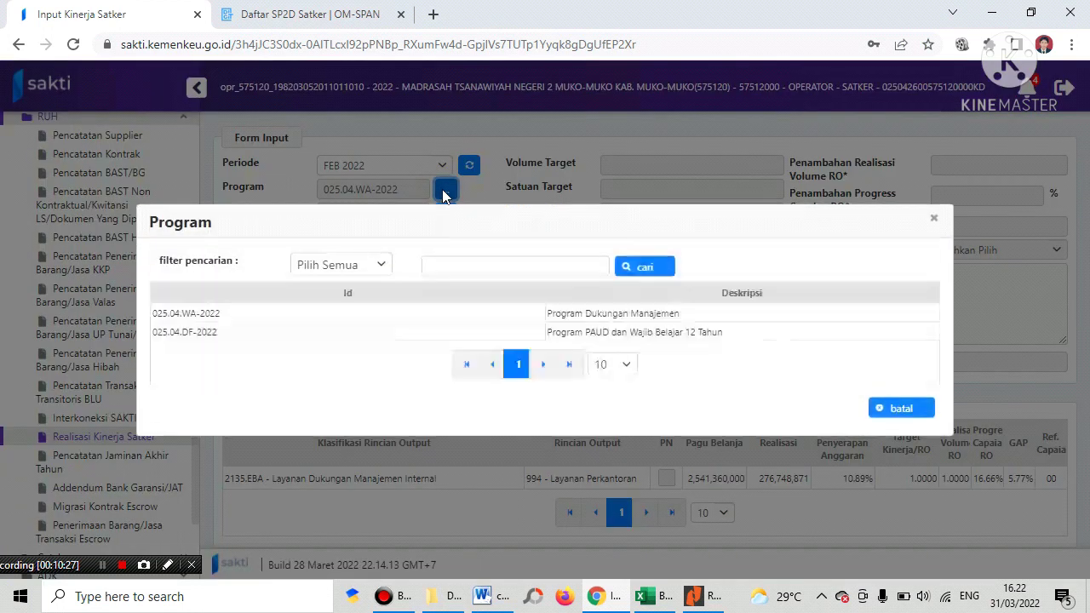
{"action": "left_click", "coordinate": [588, 334]}
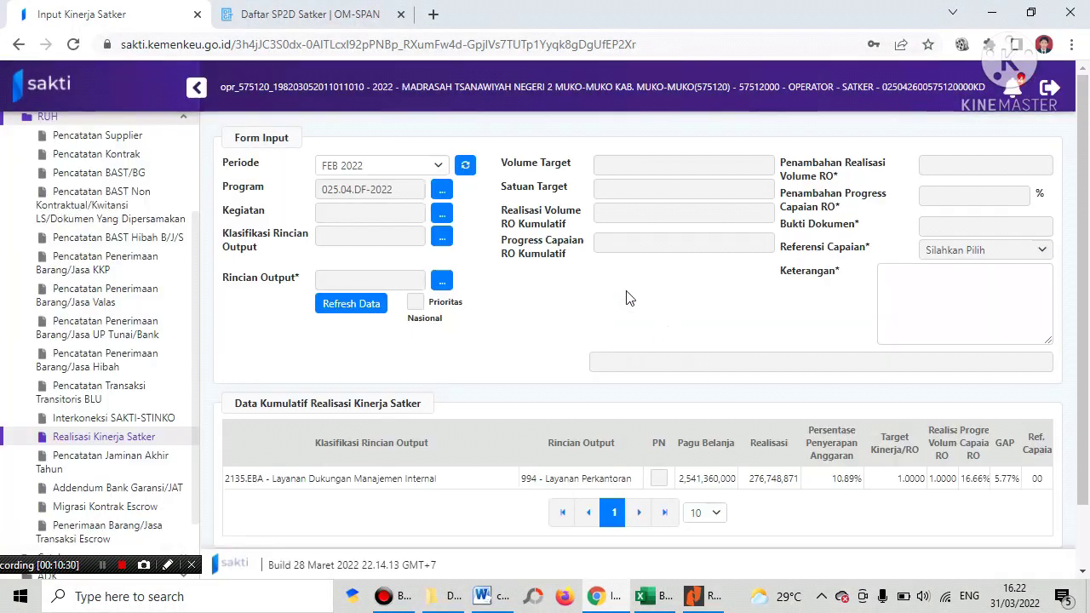
{"action": "left_click", "coordinate": [444, 214]}
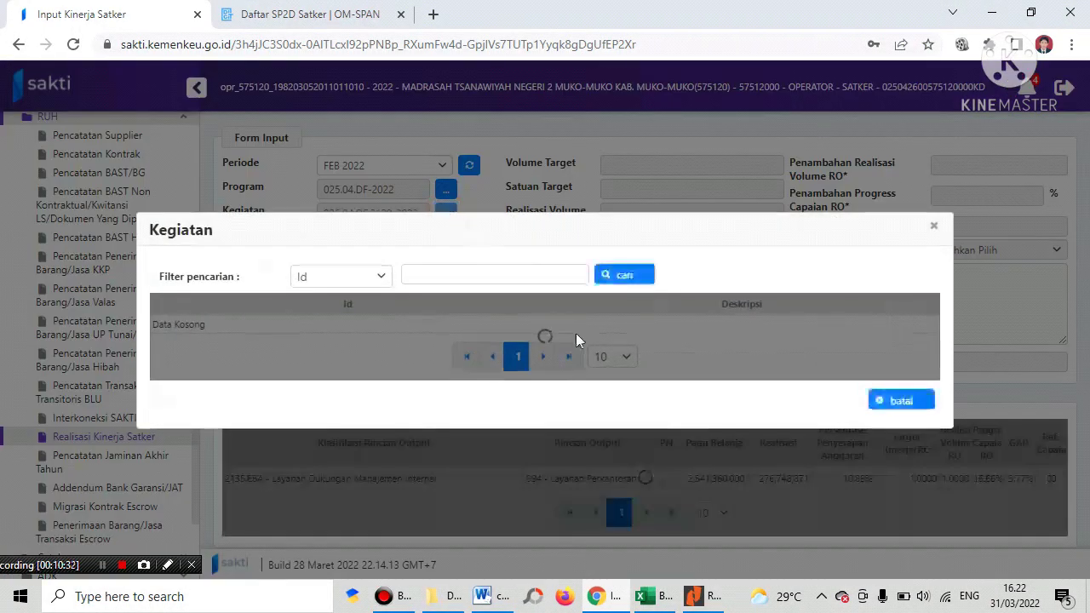
{"action": "left_click", "coordinate": [565, 329]}
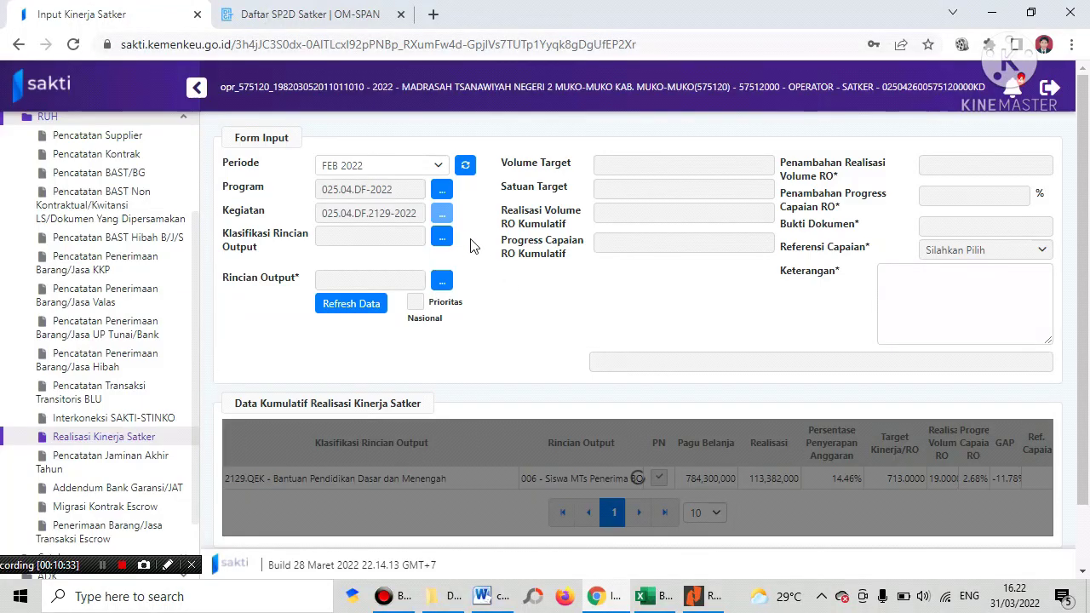
Set the Klasifikasi Rincian Output to Bantuan Pendidikan Dasar dan Menengah and the Rincian Output to 006 - Siswa MTs Penerima BOS.
{"action": "left_click", "coordinate": [443, 237]}
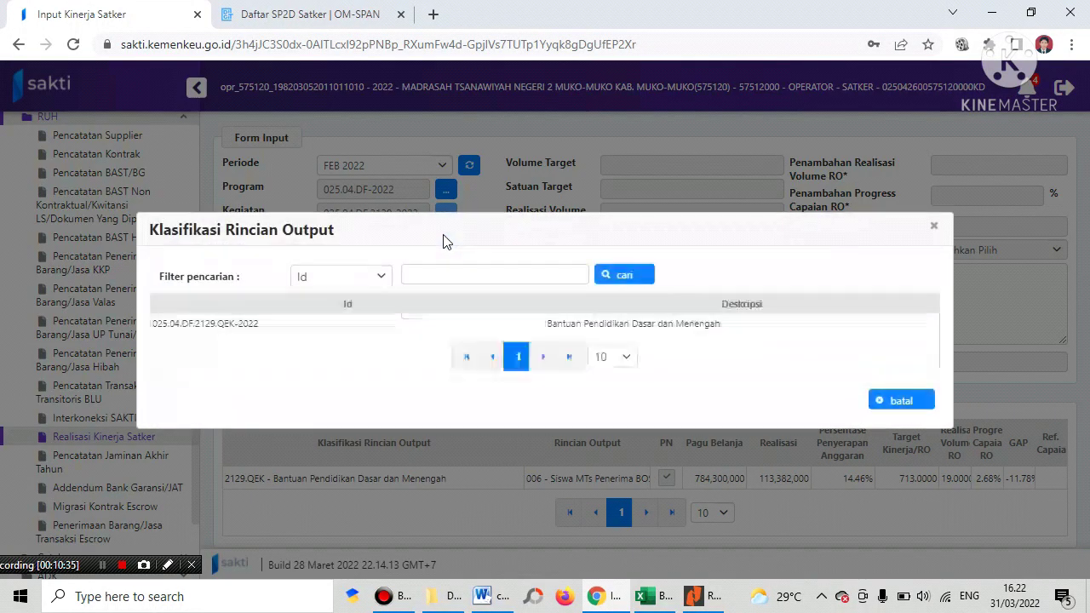
{"action": "left_click", "coordinate": [562, 327]}
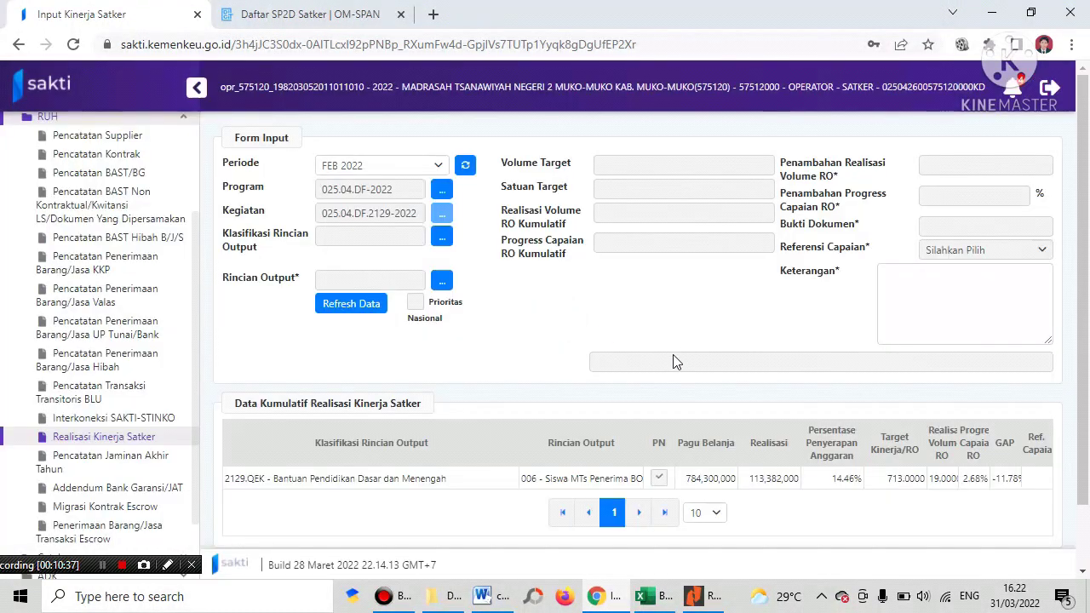
{"action": "left_click", "coordinate": [444, 281]}
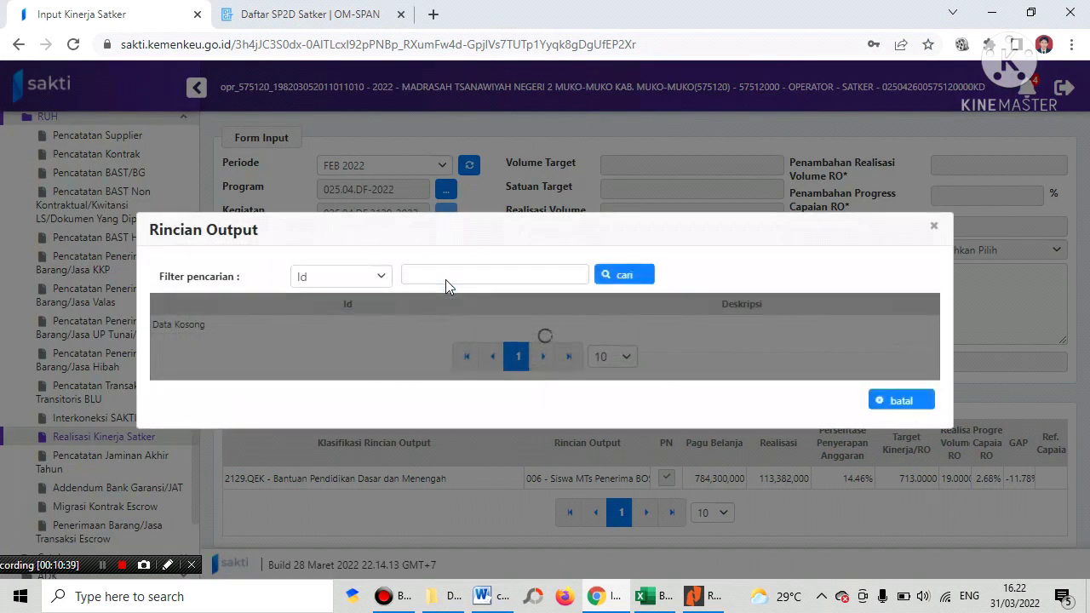
{"action": "left_click", "coordinate": [580, 327]}
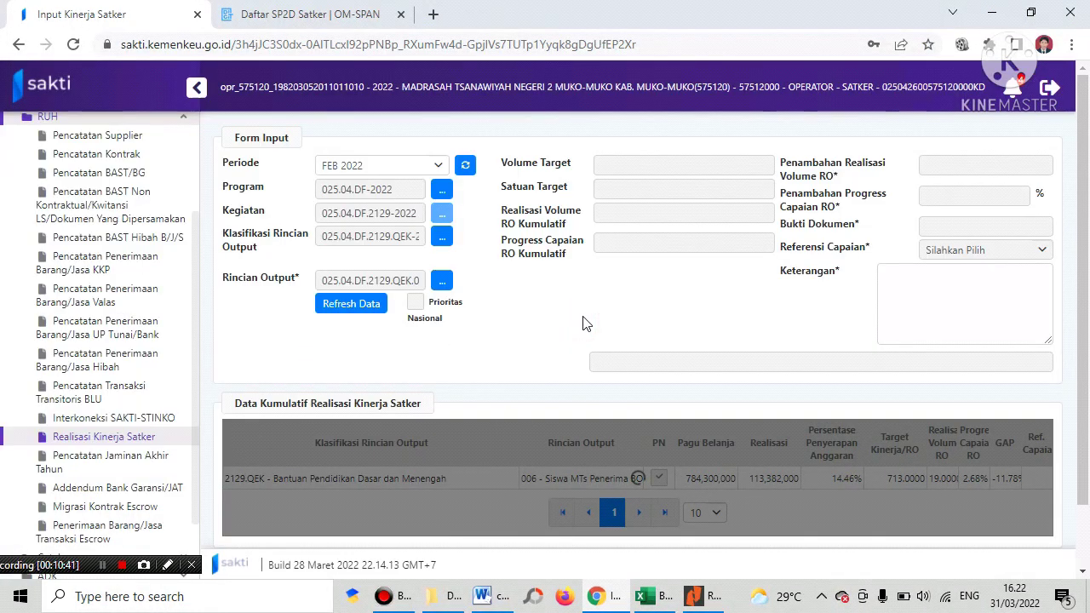
Select the 2129.QEK - Bantuan Pendidikan Dasar dan Menengah row and start adding a February 2022 realization for it.
{"action": "scroll", "coordinate": [537, 285], "scroll_direction": "down", "scroll_amount": 2}
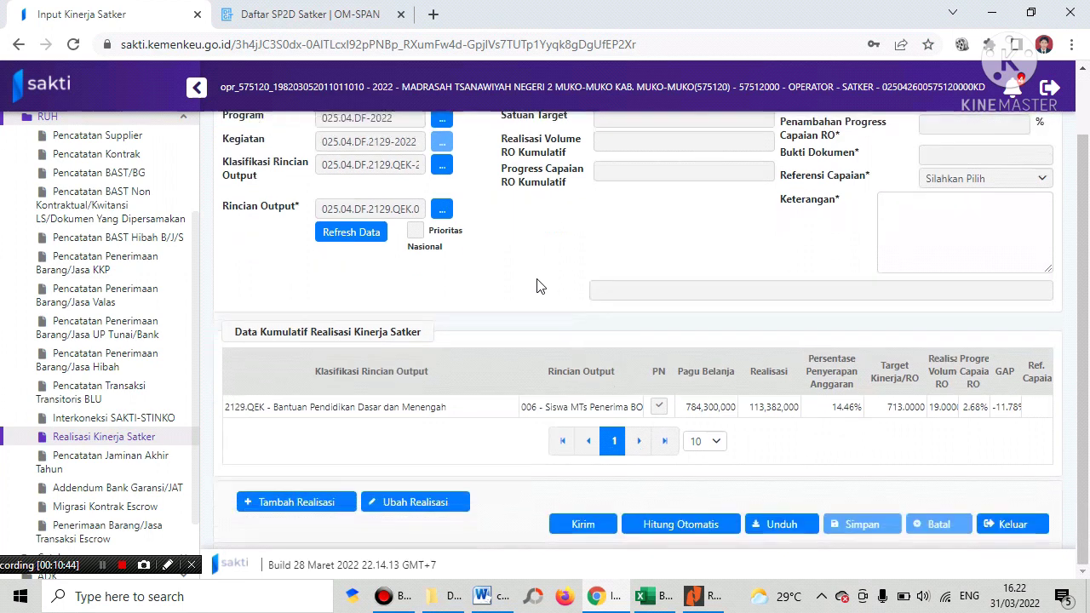
{"action": "scroll", "coordinate": [518, 308], "scroll_direction": "up", "scroll_amount": 2}
{"action": "scroll", "coordinate": [520, 311], "scroll_direction": "down", "scroll_amount": 2}
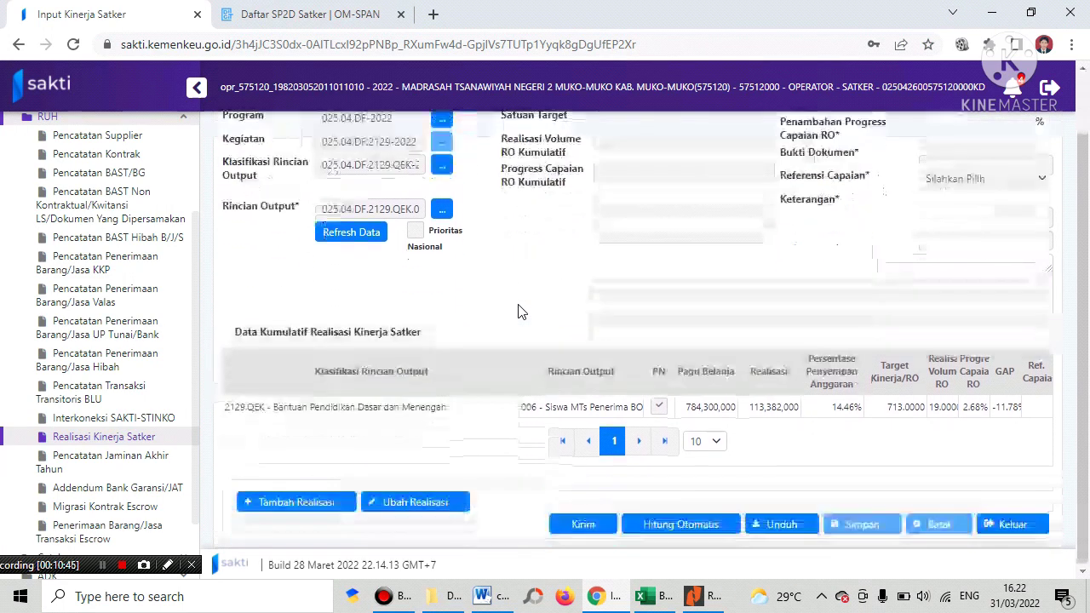
{"action": "left_click", "coordinate": [320, 504]}
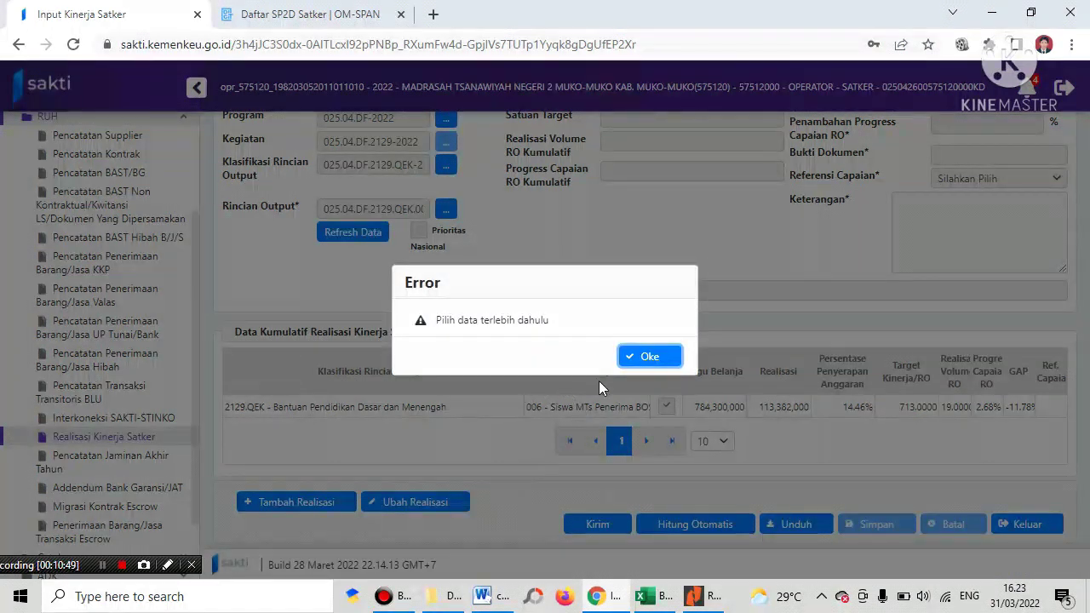
{"action": "left_click", "coordinate": [646, 359]}
{"action": "left_click", "coordinate": [470, 410]}
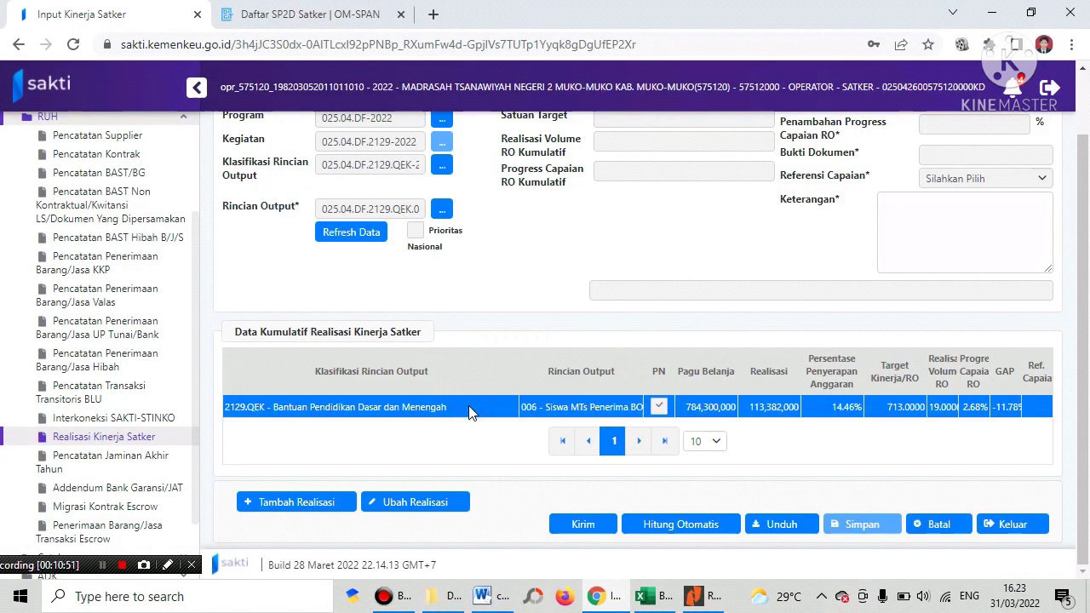
{"action": "left_click", "coordinate": [302, 503]}
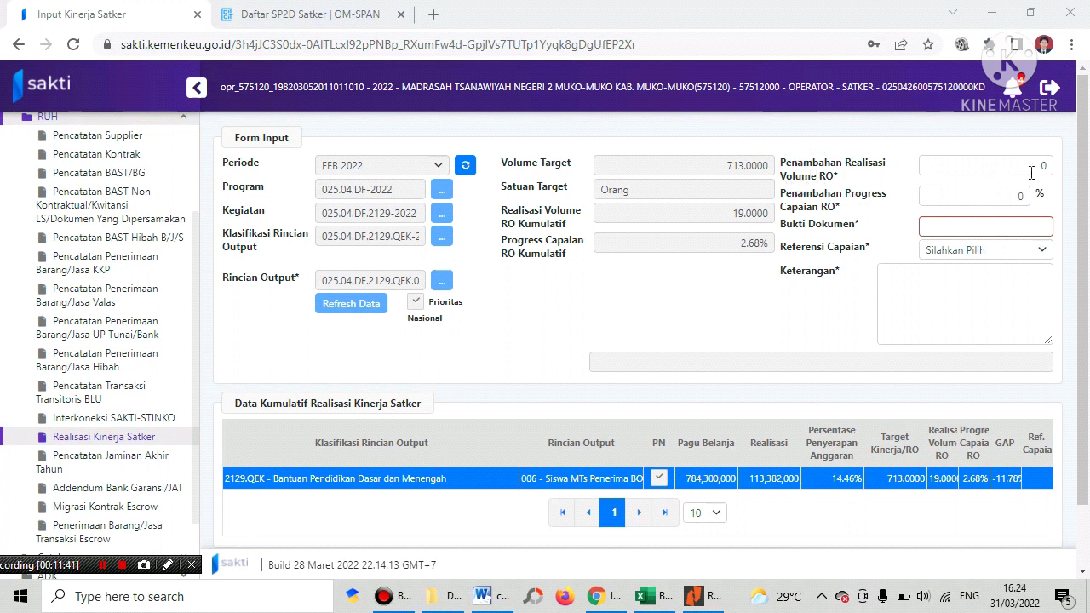
In the Excel workbook, calculate February's Realisasi in D7 as the February cumulative realization J7 minus January's realization D6.
{"action": "left_click", "coordinate": [654, 600]}
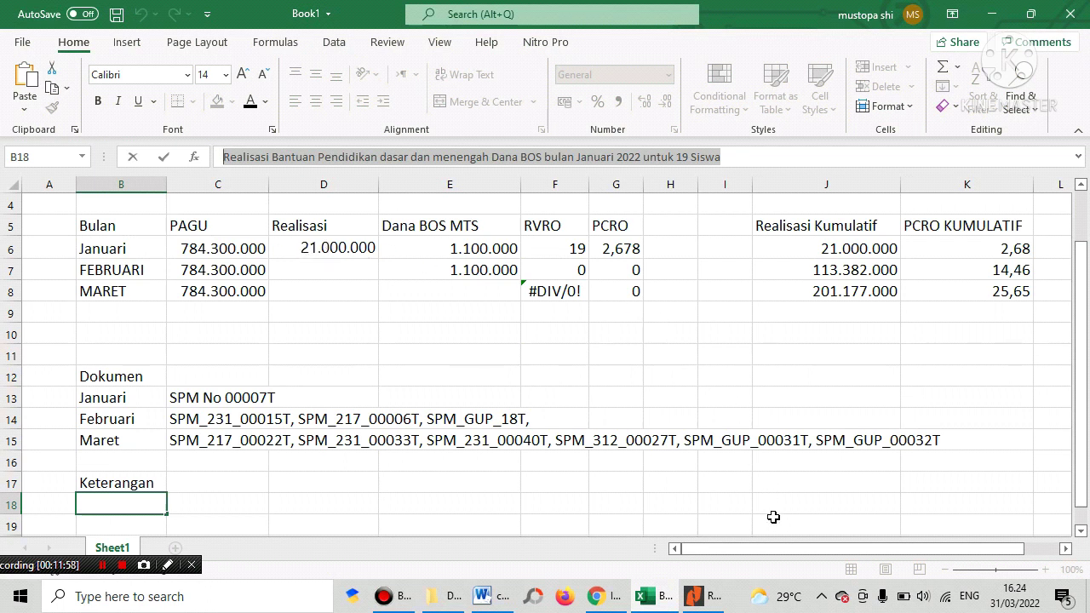
{"action": "left_click", "coordinate": [607, 598]}
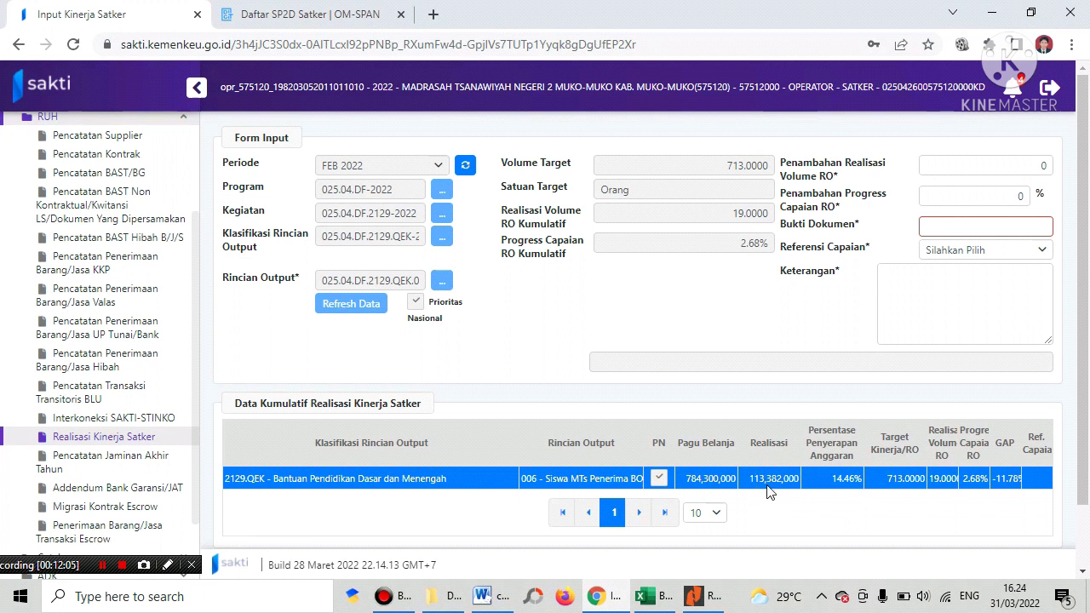
{"action": "left_click", "coordinate": [648, 596]}
{"action": "left_click", "coordinate": [828, 274]}
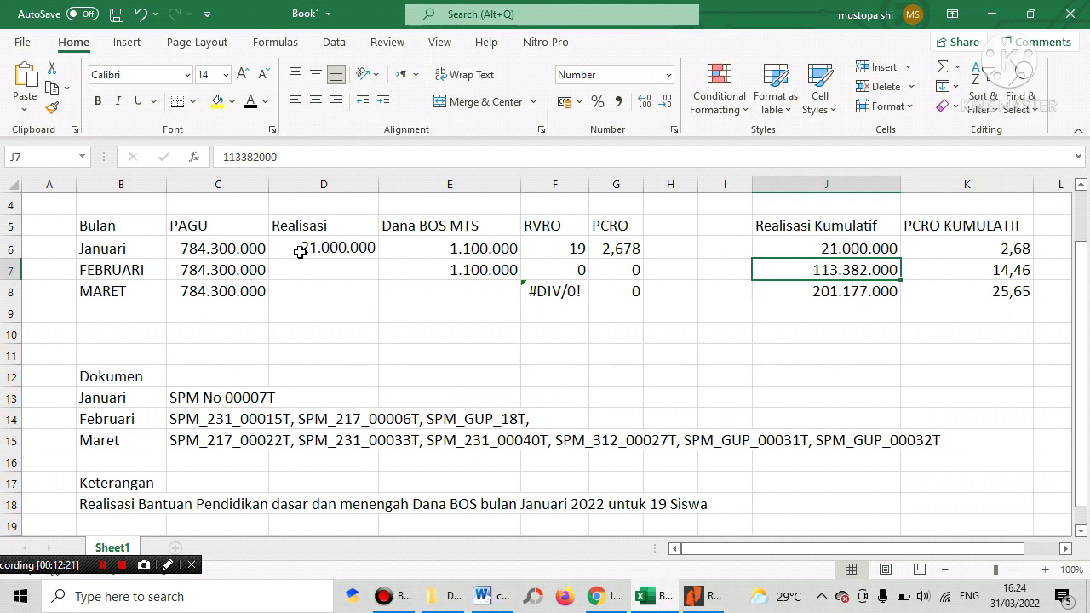
{"action": "left_click", "coordinate": [339, 268]}
{"action": "type", "text": "="}
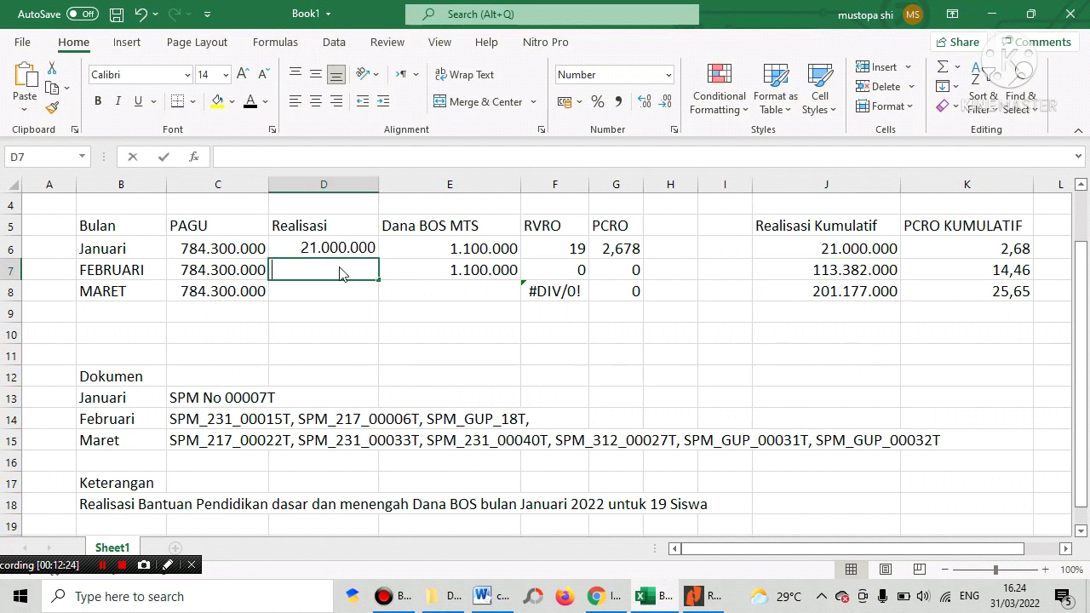
{"action": "left_click", "coordinate": [803, 271]}
{"action": "type", "text": "-"}
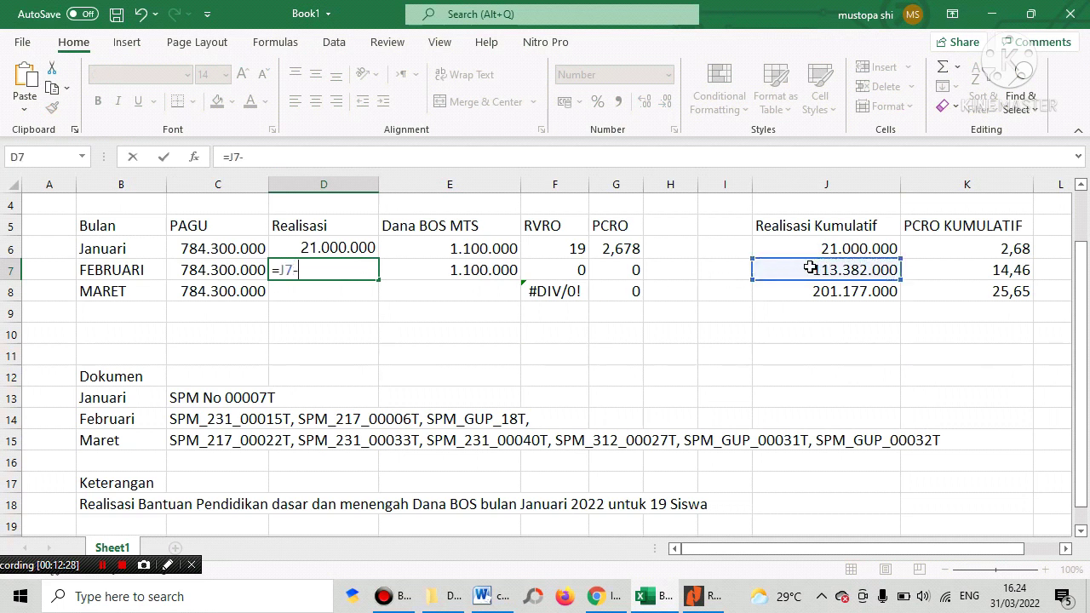
{"action": "left_click", "coordinate": [320, 246]}
{"action": "key", "text": "Return"}
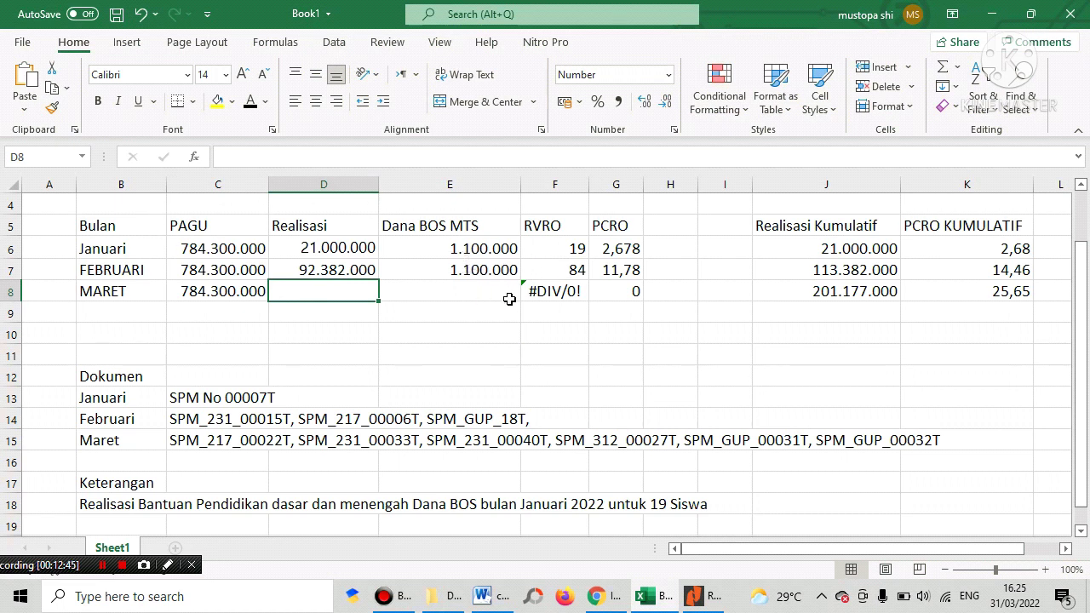
Take February's RVRO from the workbook and enter 84 as the Penambahan Realisasi Volume RO in the SAKTI form.
{"action": "left_click", "coordinate": [564, 271]}
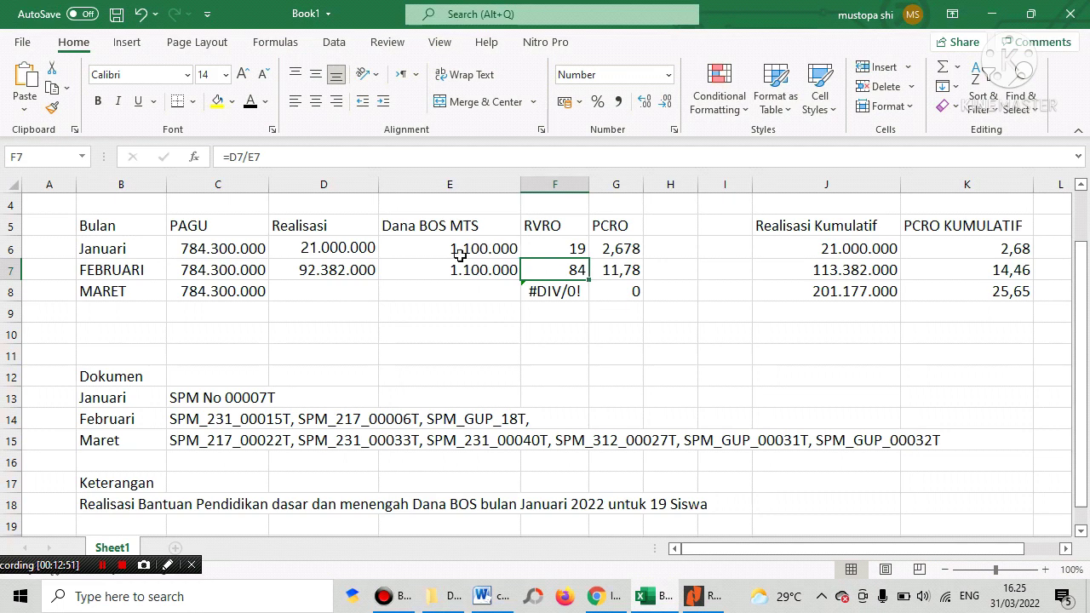
{"action": "left_click", "coordinate": [596, 597]}
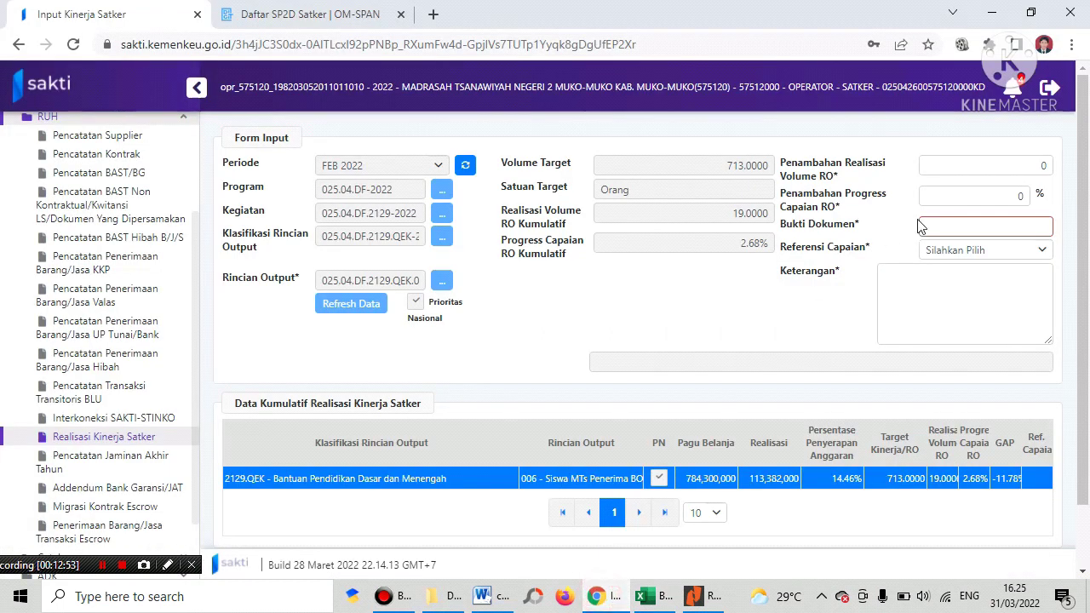
{"action": "double_click", "coordinate": [1016, 166]}
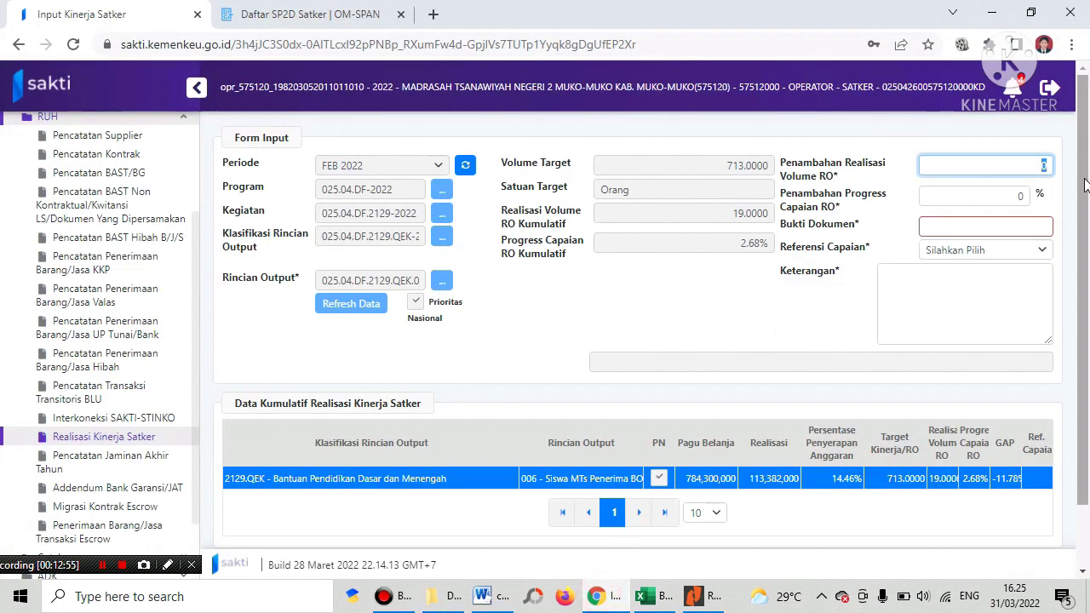
{"action": "type", "text": "84"}
{"action": "key", "text": "Tab"}
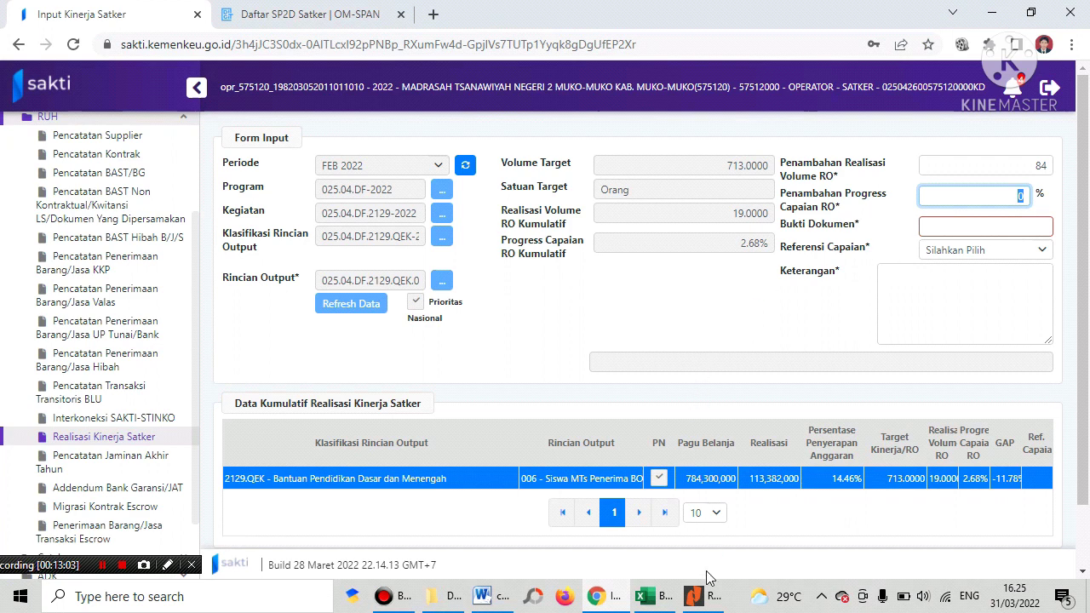
Check February's PCRO in the Excel workbook and enter 11.78 % as the Penambahan Progress Capaian RO in SAKTI.
{"action": "left_click", "coordinate": [649, 596]}
{"action": "left_click", "coordinate": [652, 596]}
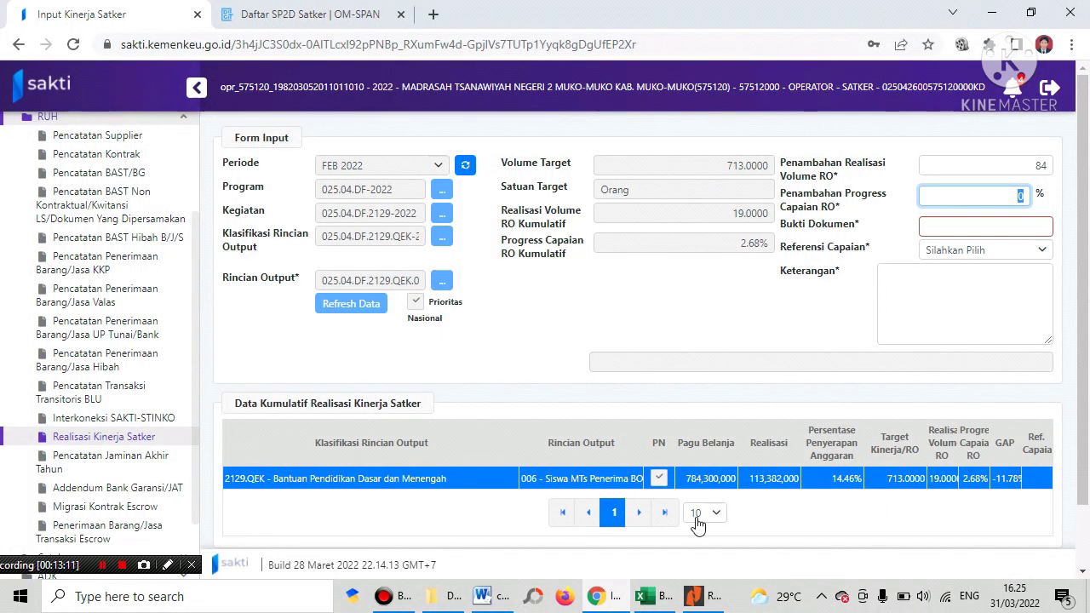
{"action": "left_click", "coordinate": [597, 598]}
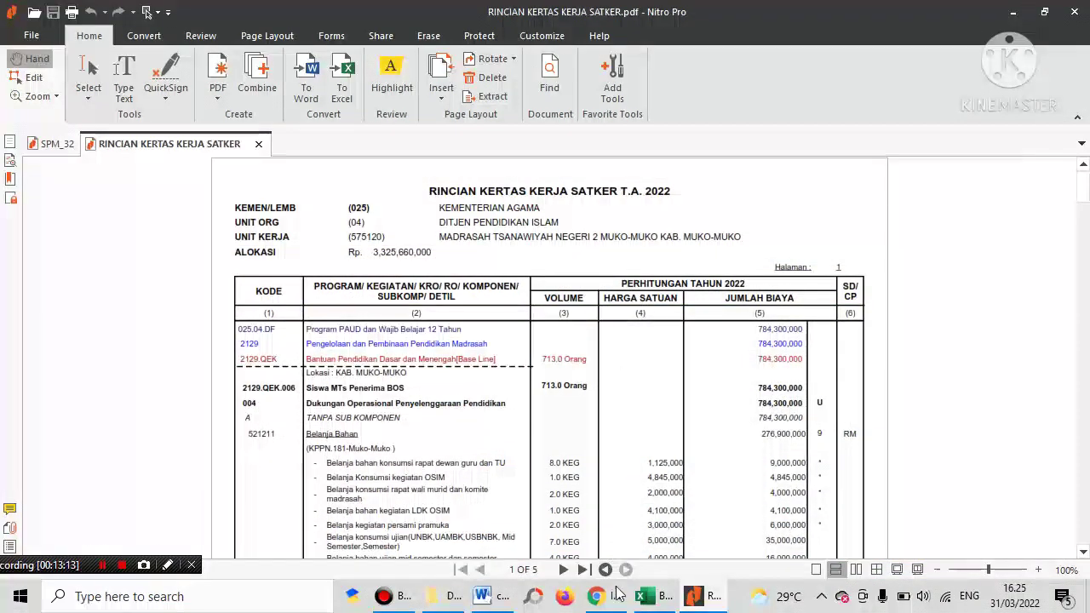
{"action": "left_click", "coordinate": [597, 598]}
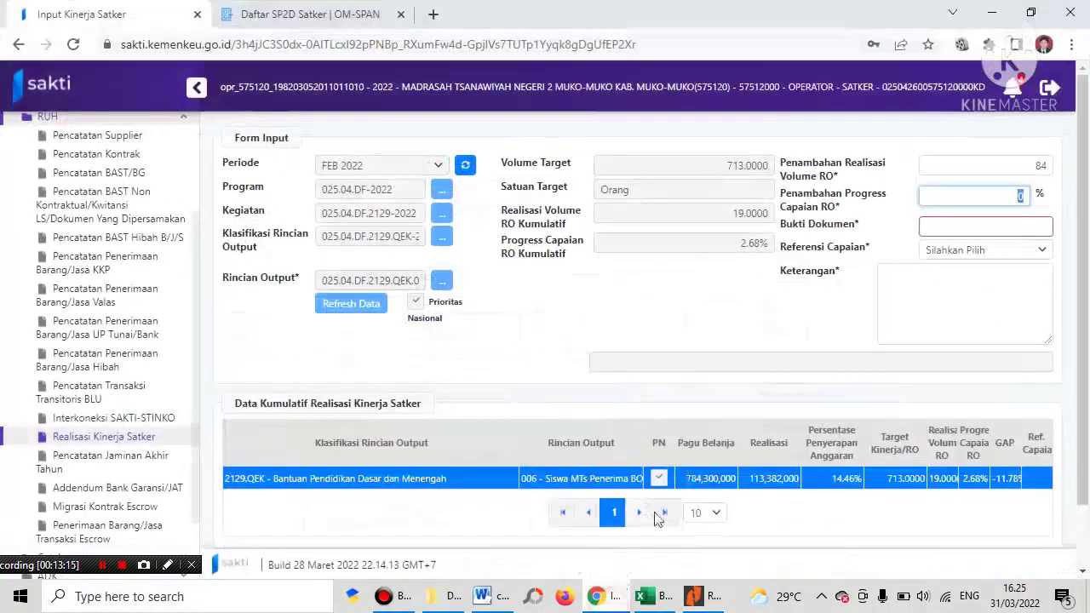
{"action": "left_click", "coordinate": [650, 597]}
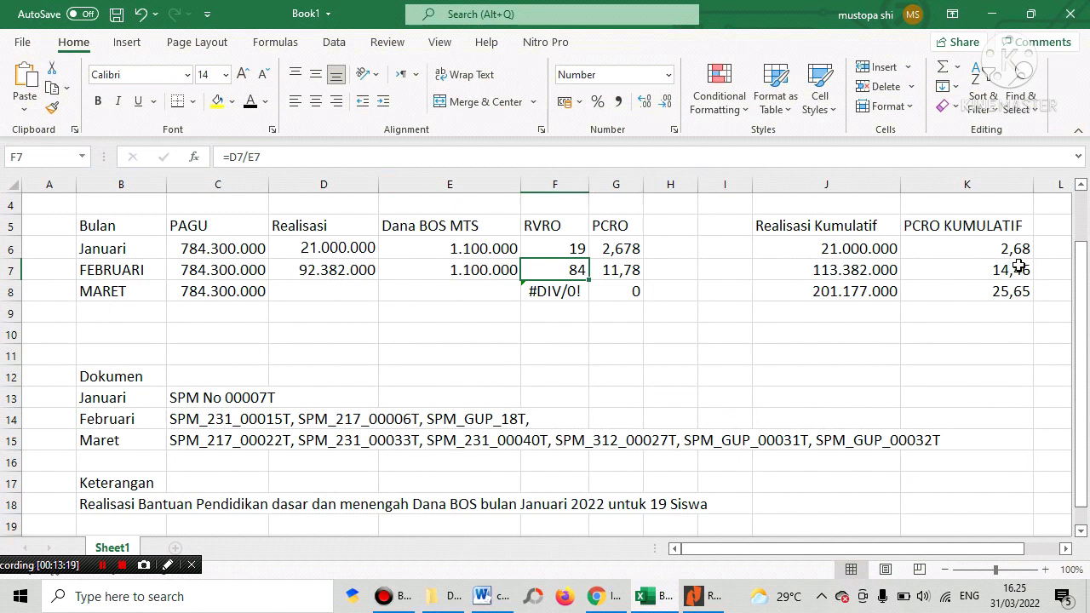
{"action": "left_click", "coordinate": [1018, 267]}
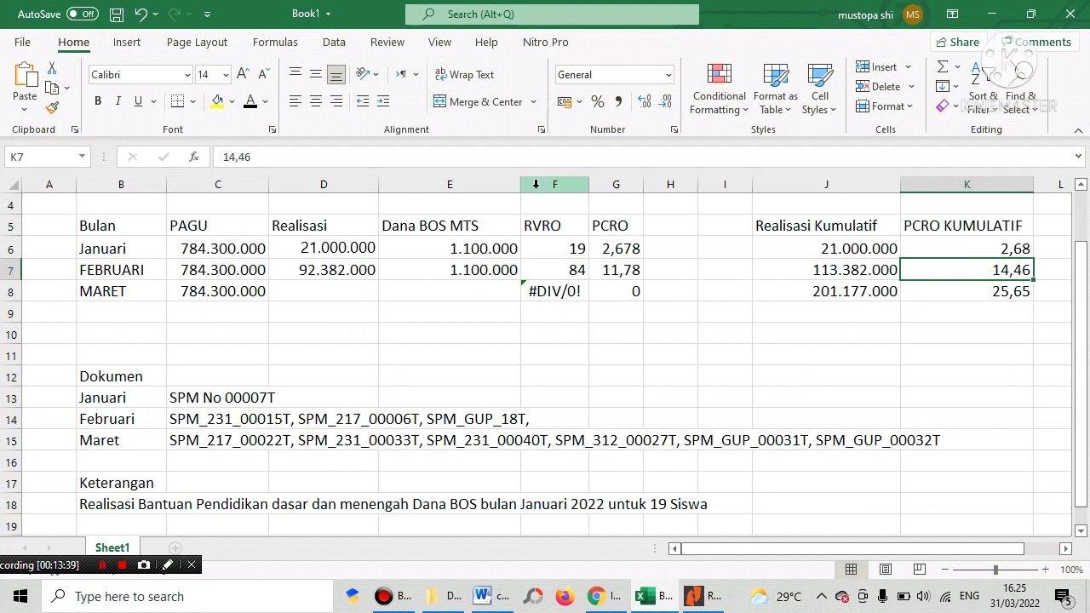
{"action": "left_click", "coordinate": [635, 268]}
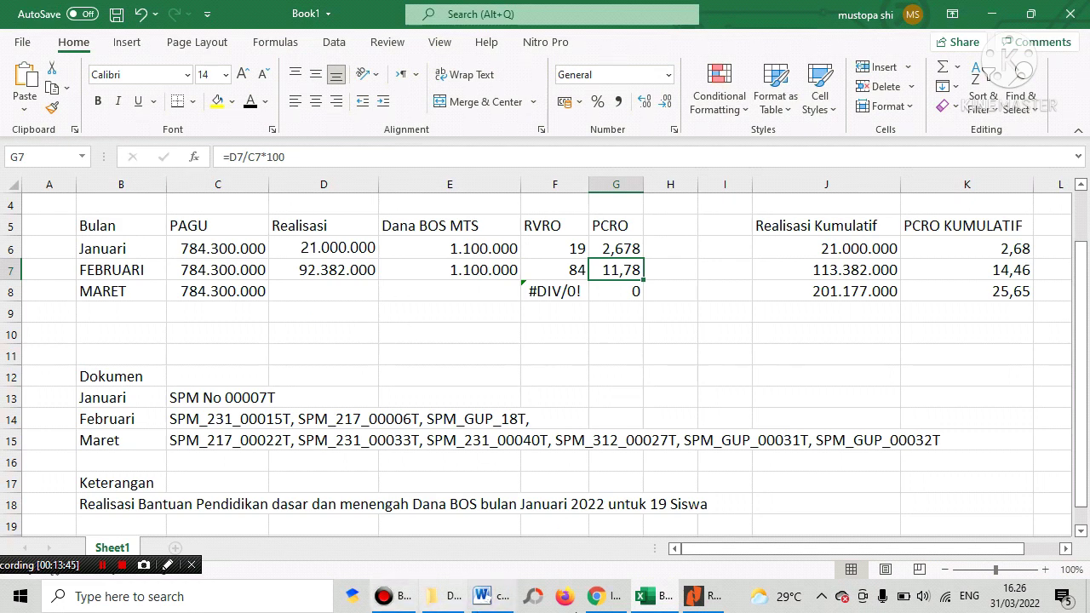
{"action": "left_click", "coordinate": [597, 597]}
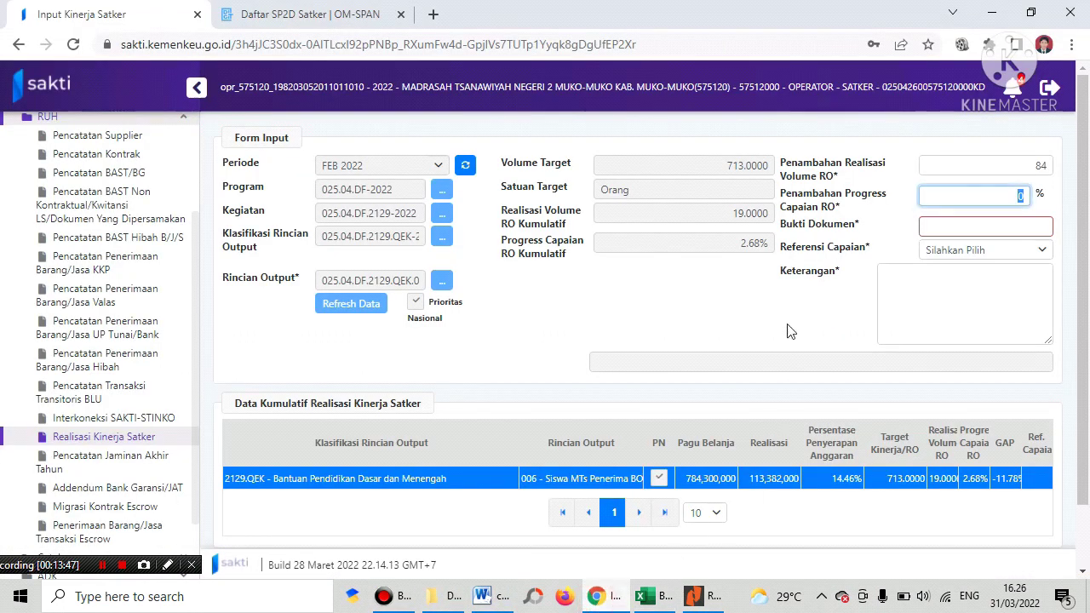
{"action": "type", "text": "11.78"}
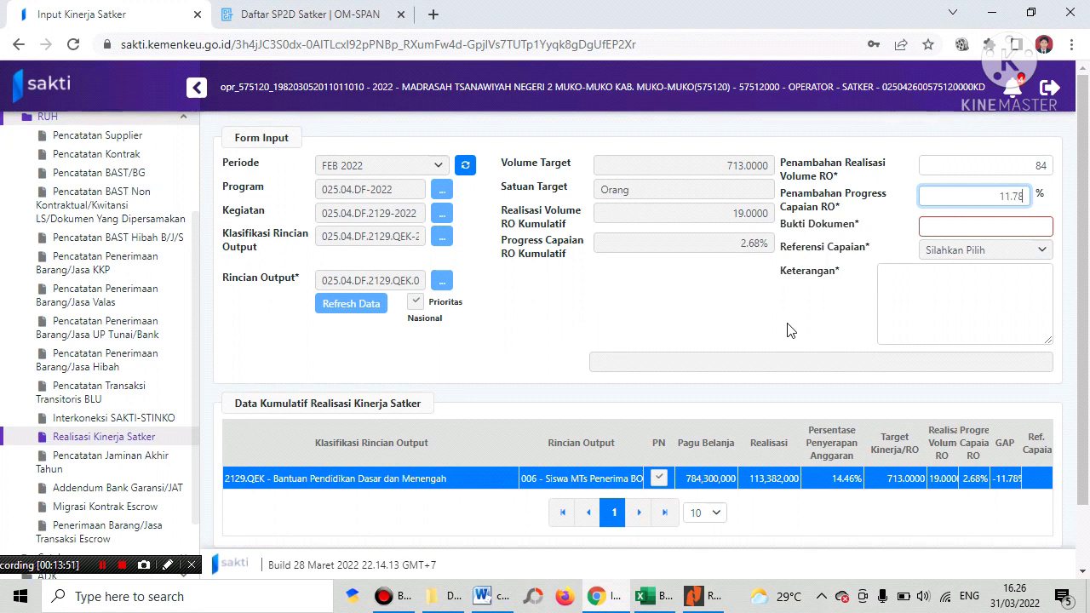
{"action": "left_click", "coordinate": [788, 330]}
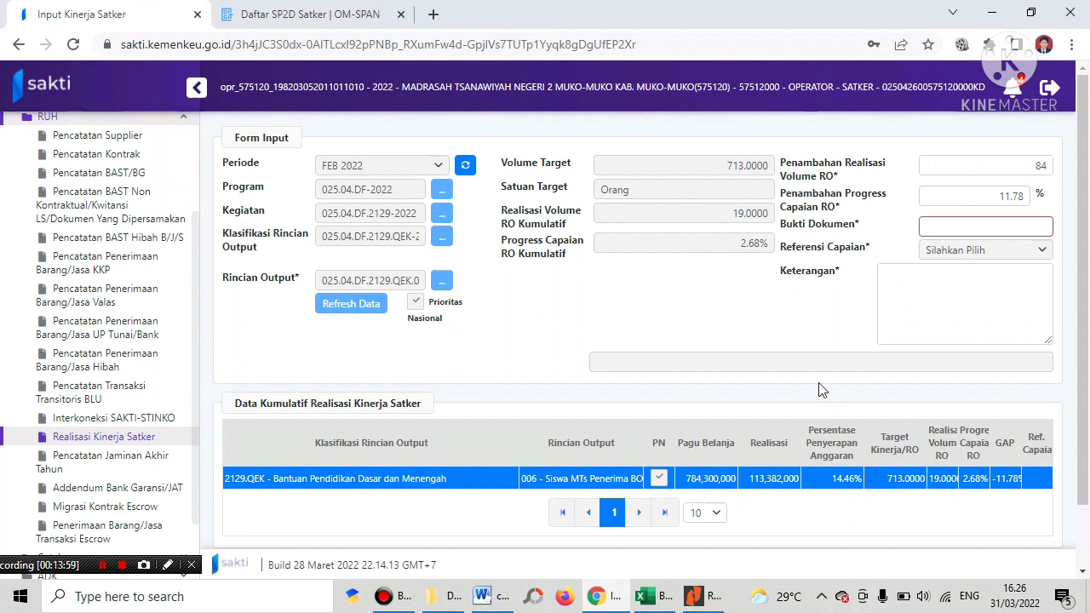
Copy the February documents SPM_231_00015T, SPM_217_00006T, SPM_GUP_18T from workbook cell C14 into SAKTI's Bukti Dokumen field.
{"action": "left_click", "coordinate": [645, 597]}
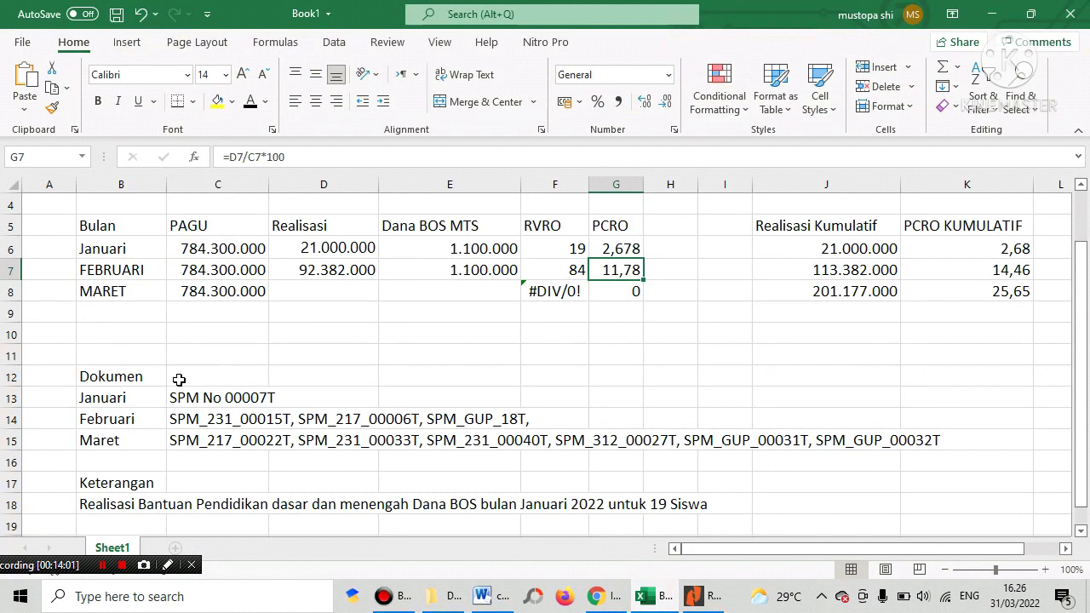
{"action": "left_click", "coordinate": [174, 418]}
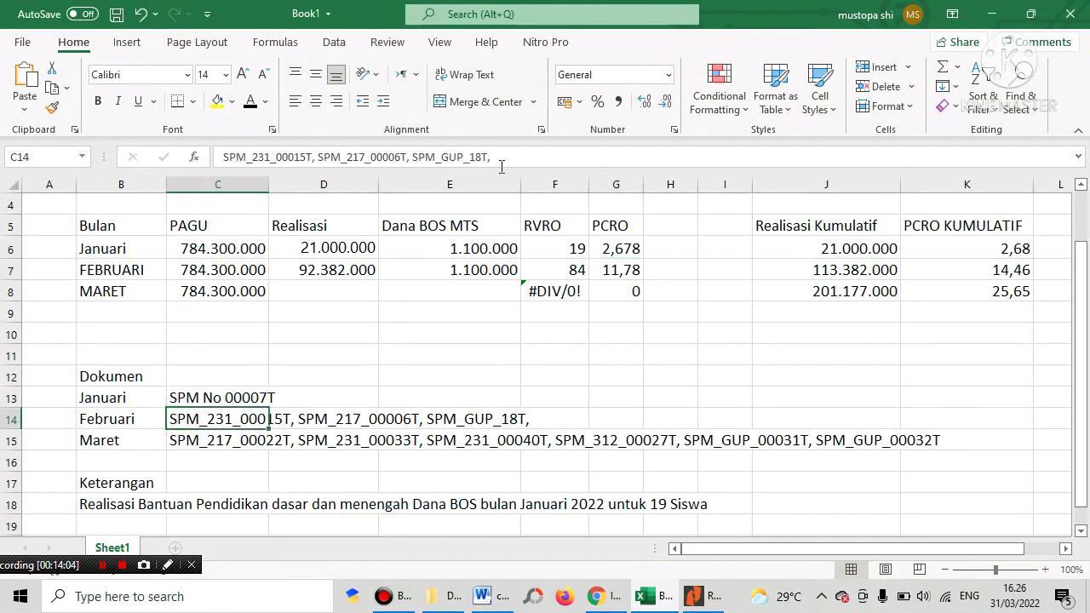
{"action": "left_click_drag", "start_coordinate": [488, 158], "coordinate": [222, 150]}
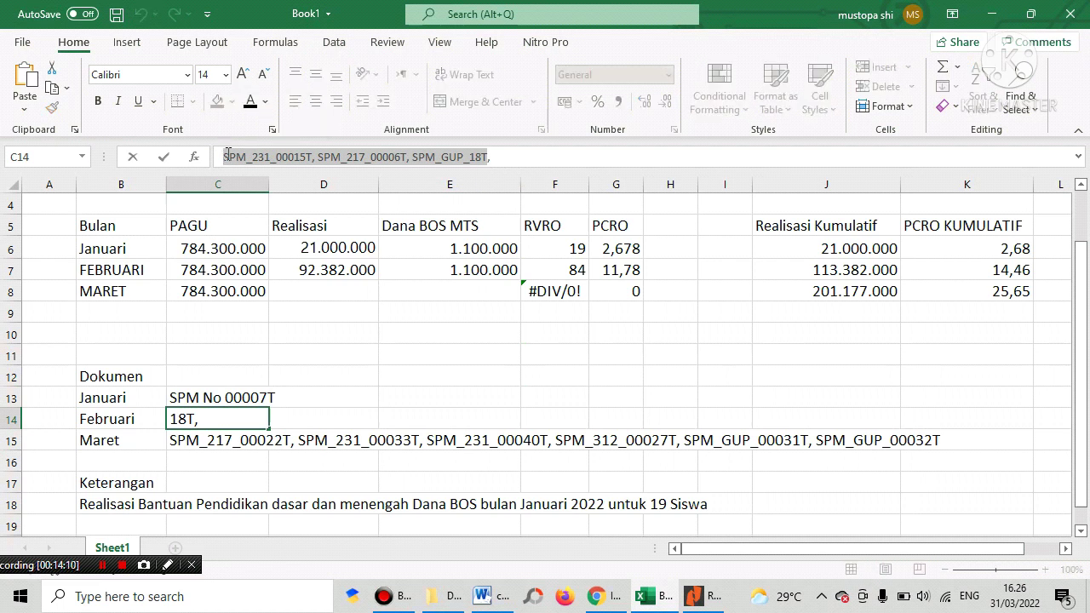
{"action": "left_click", "coordinate": [597, 596]}
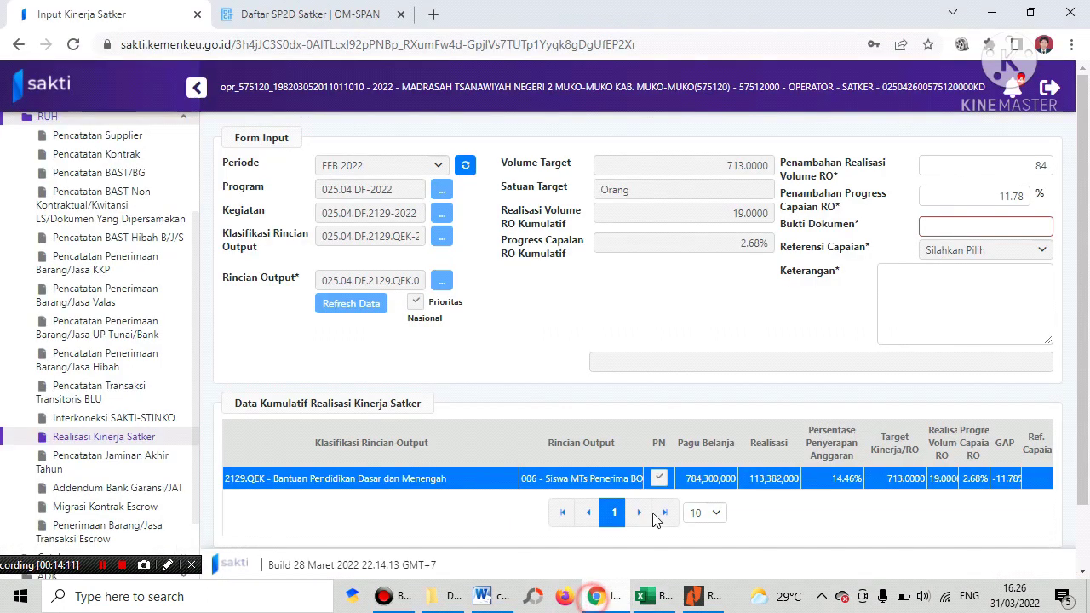
{"action": "key", "text": "ctrl+v"}
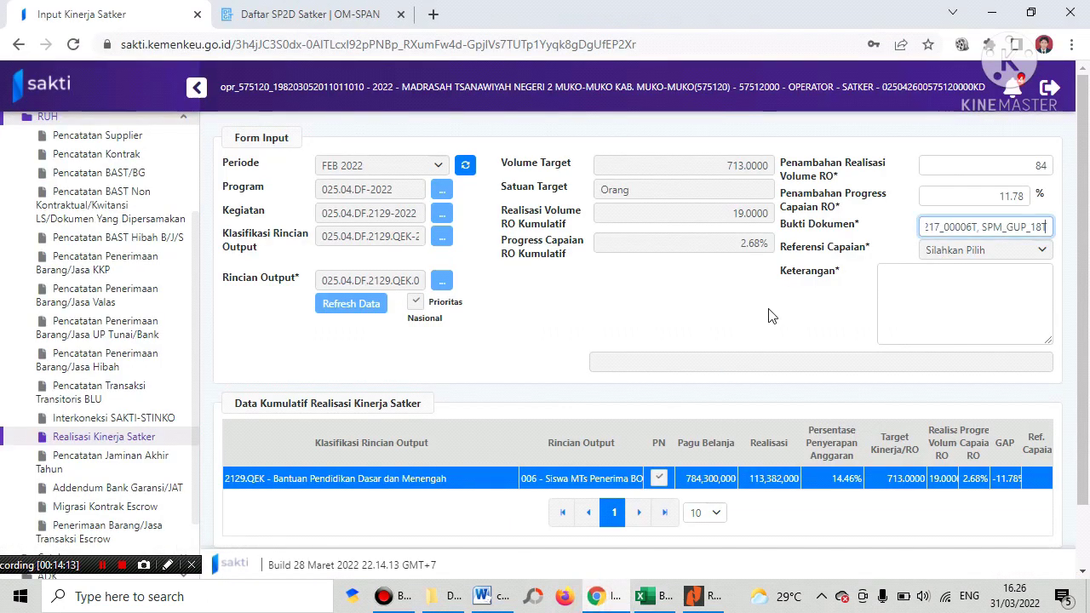
Copy the Dana BOS description from cell B18 of the Excel workbook into the Keterangan field in SAKTI.
{"action": "left_click", "coordinate": [883, 281]}
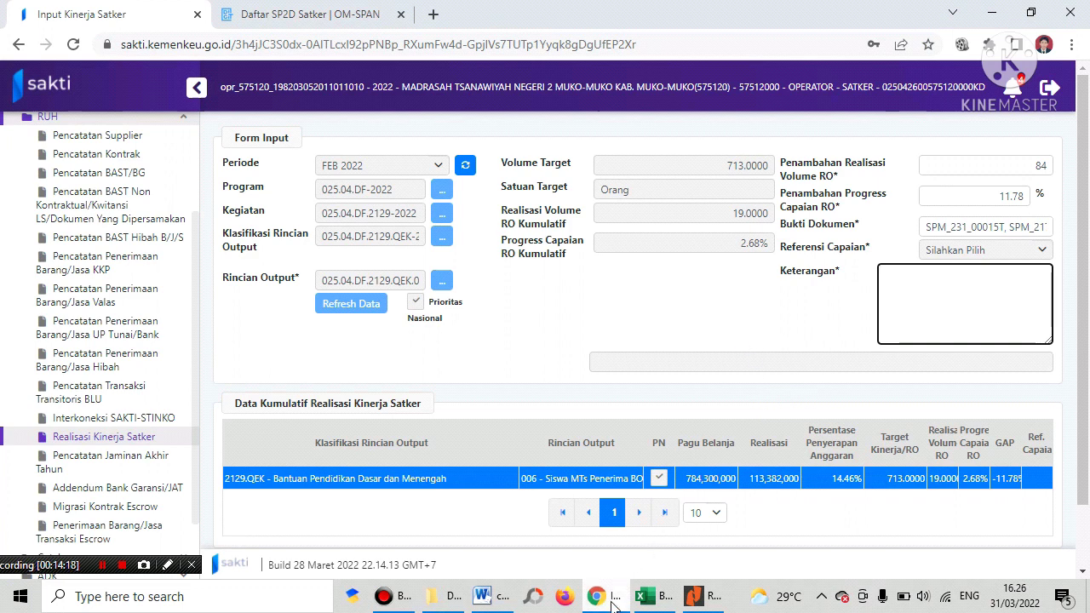
{"action": "left_click", "coordinate": [645, 597]}
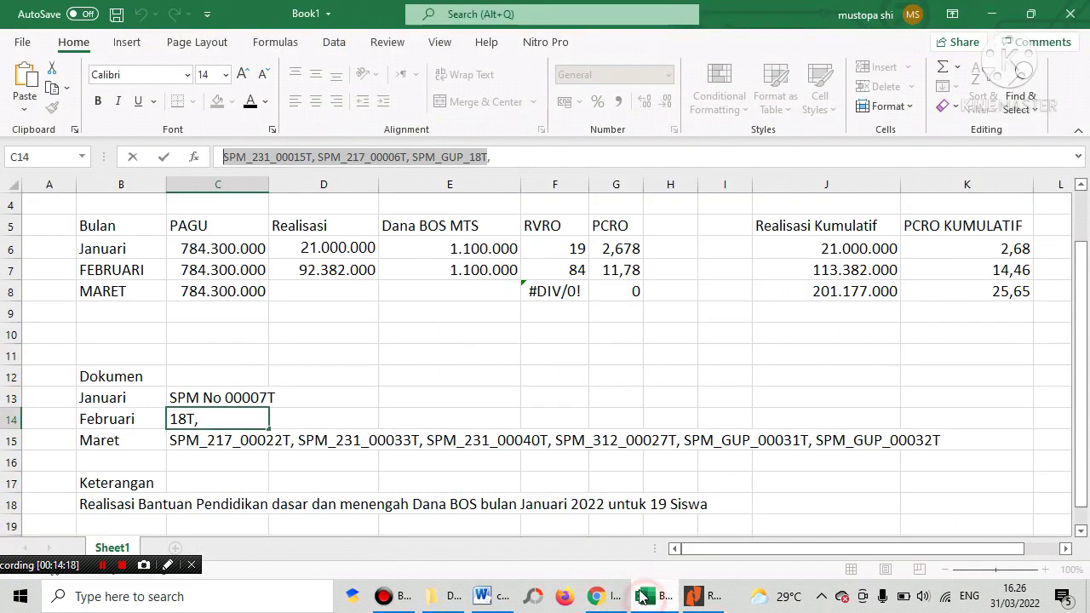
{"action": "left_click", "coordinate": [94, 503]}
{"action": "left_click_drag", "start_coordinate": [725, 157], "coordinate": [202, 135]}
{"action": "key", "text": "ctrl+c"}
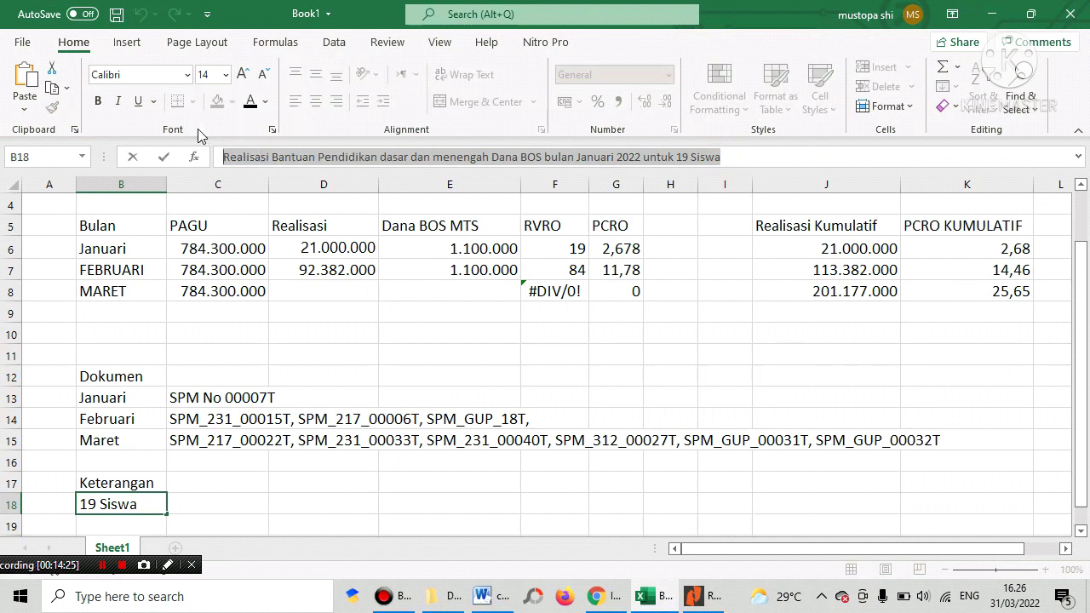
{"action": "left_click", "coordinate": [617, 600]}
{"action": "key", "text": "ctrl+v"}
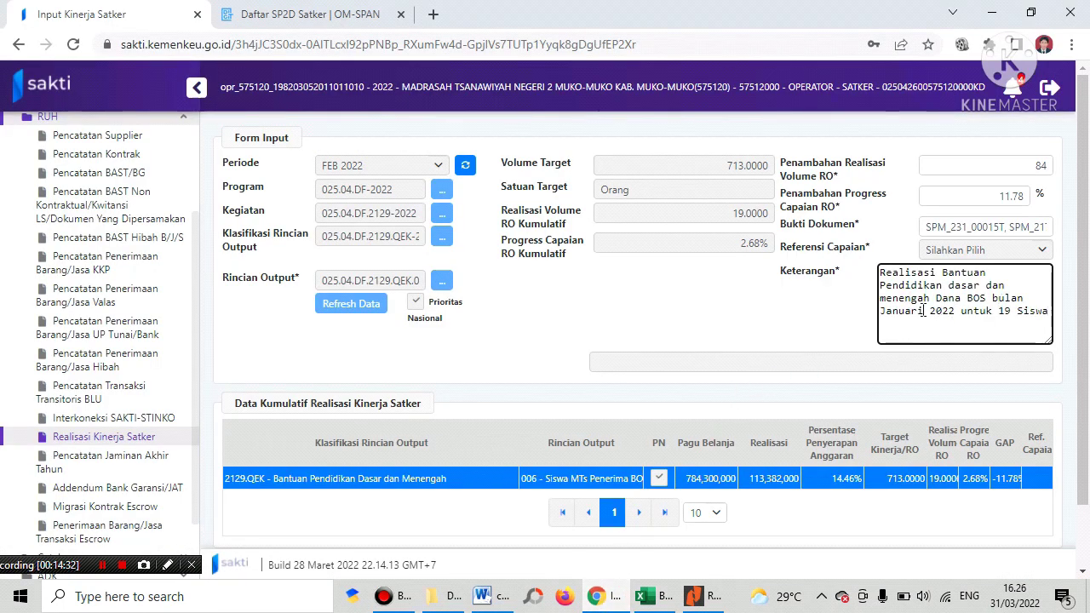
Change the month in the Keterangan text to Februari and the number of students to 84.
{"action": "left_click_drag", "start_coordinate": [924, 311], "coordinate": [878, 317]}
{"action": "type", "text": "F"}
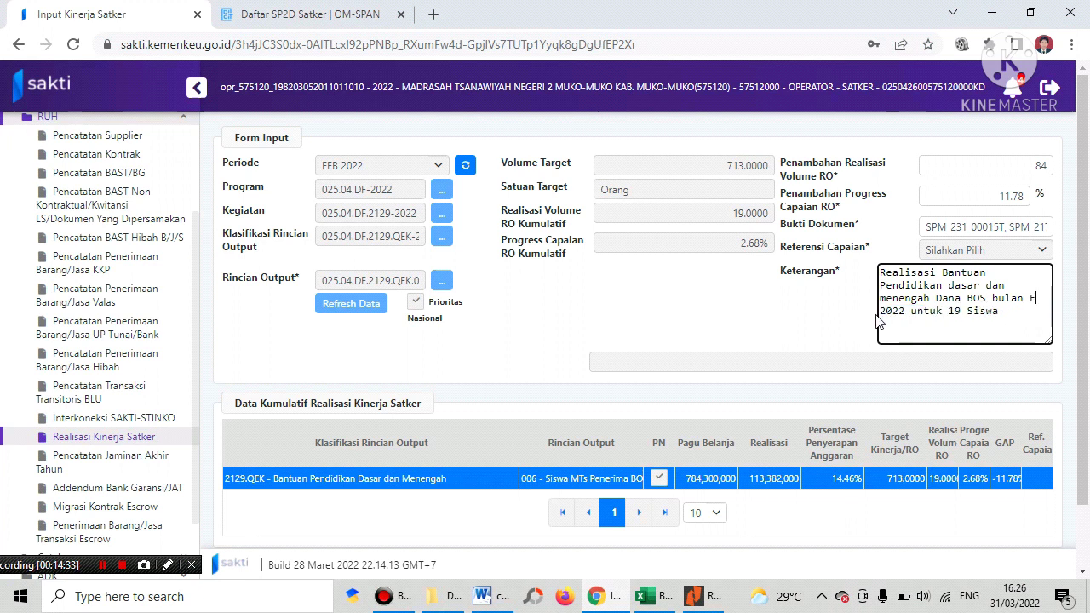
{"action": "type", "text": "ebruari"}
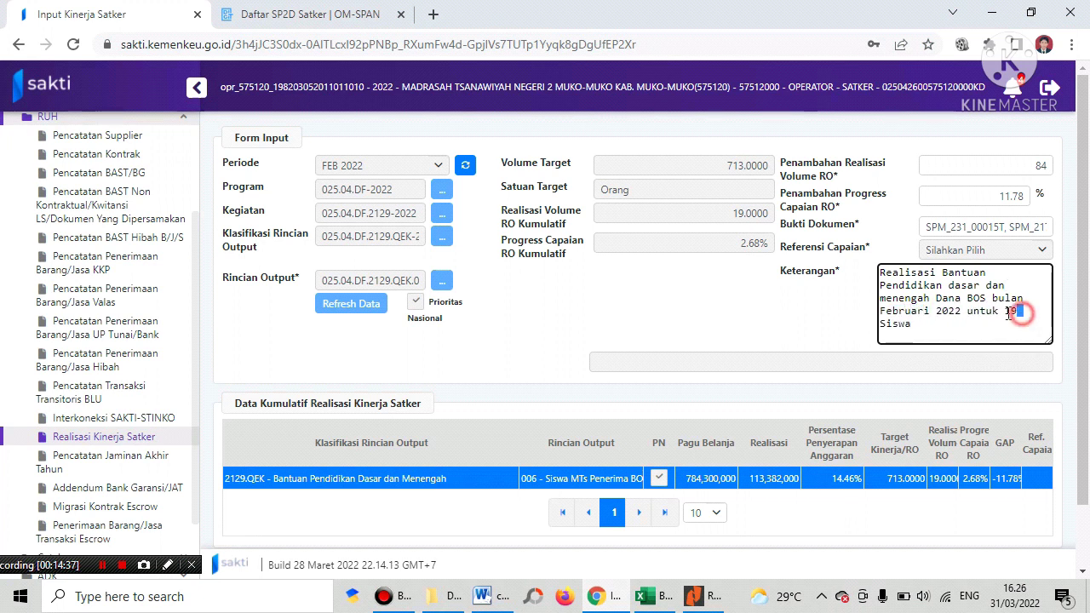
{"action": "left_click_drag", "start_coordinate": [1022, 312], "coordinate": [1000, 311]}
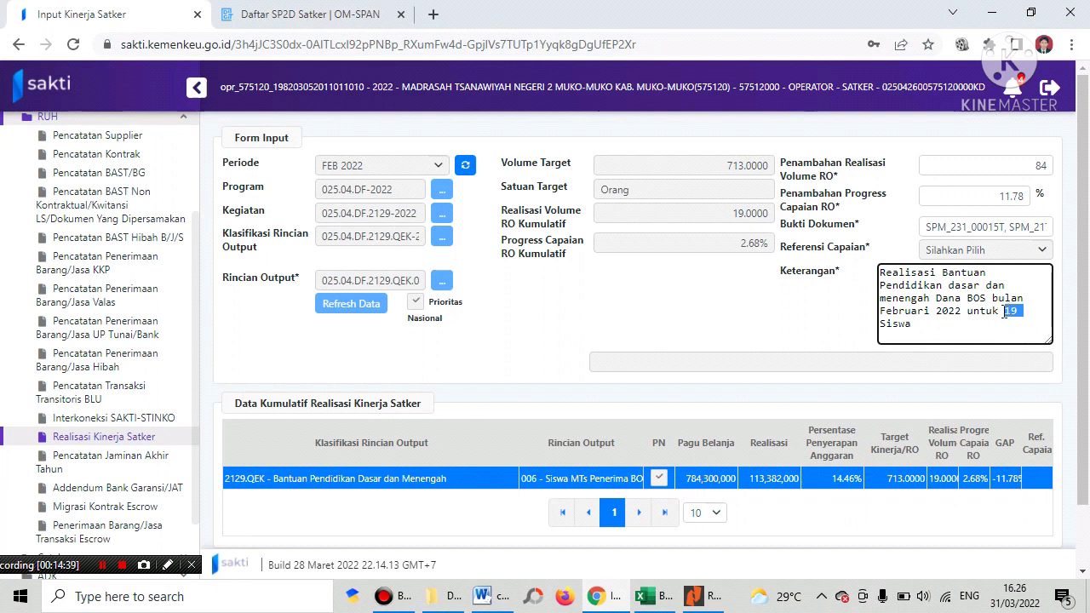
{"action": "type", "text": "84Siswa"}
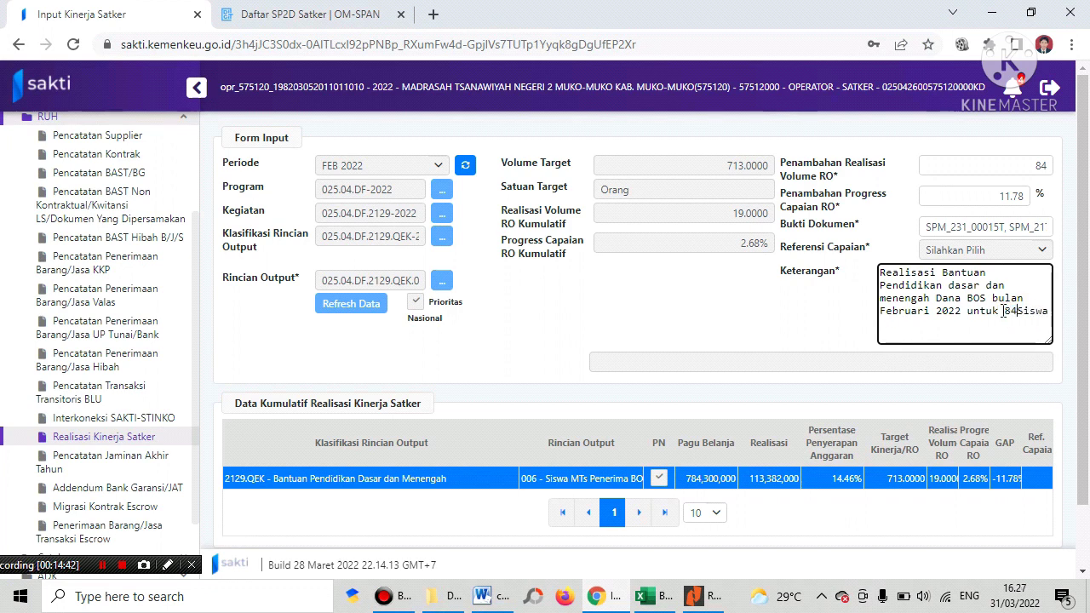
Save the February 2022 realization for Siswa MTs Penerima BOS and close the resulting message.
{"action": "scroll", "coordinate": [963, 273], "scroll_direction": "down", "scroll_amount": 1}
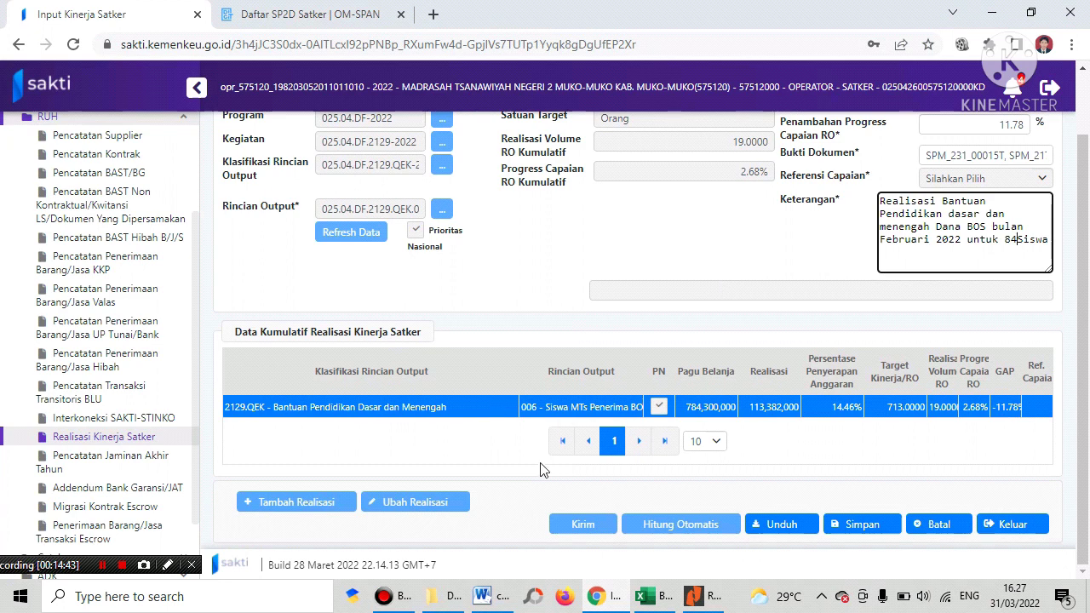
{"action": "left_click", "coordinate": [856, 526]}
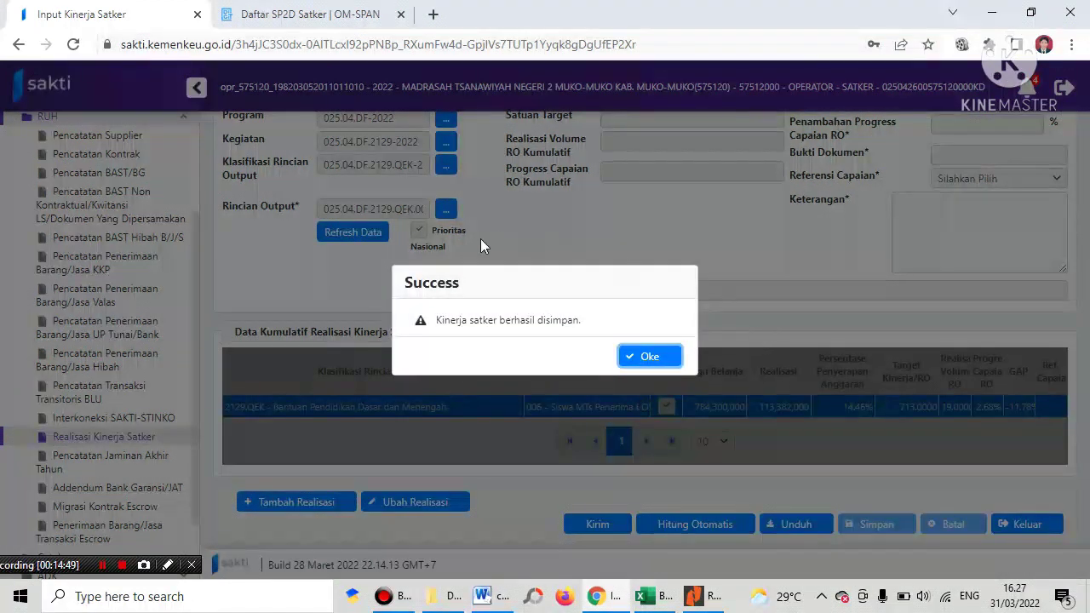
{"action": "left_click", "coordinate": [649, 362]}
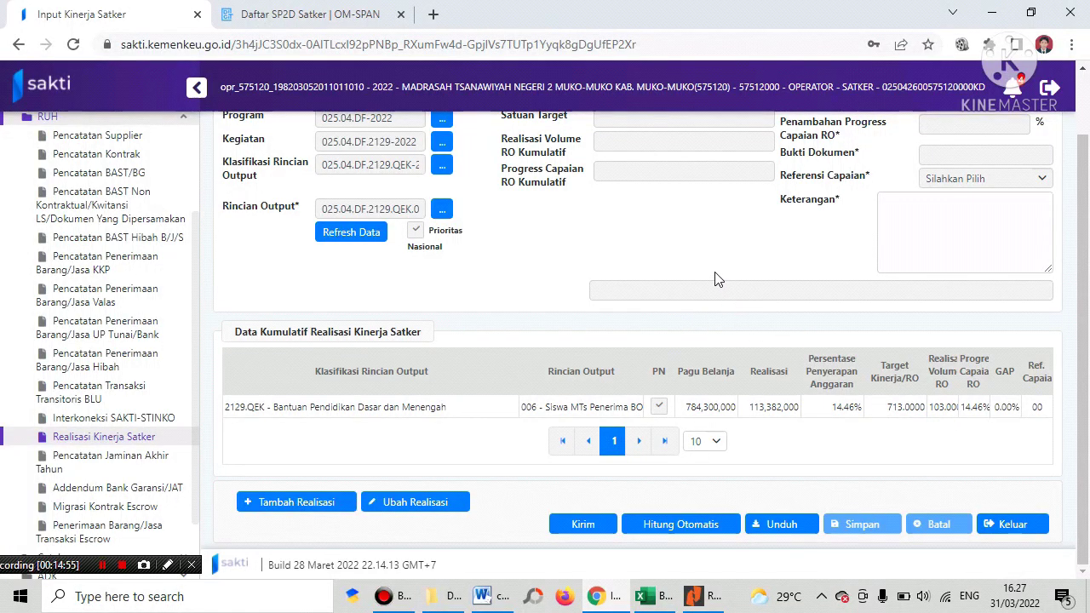
Change the Periode of the Realisasi Kinerja Satker form to MAR 2022.
{"action": "scroll", "coordinate": [714, 278], "scroll_direction": "up", "scroll_amount": 2}
{"action": "scroll", "coordinate": [633, 246], "scroll_direction": "down", "scroll_amount": 2}
{"action": "scroll", "coordinate": [631, 246], "scroll_direction": "up", "scroll_amount": 2}
{"action": "scroll", "coordinate": [629, 241], "scroll_direction": "down", "scroll_amount": 2}
{"action": "scroll", "coordinate": [597, 213], "scroll_direction": "up", "scroll_amount": 2}
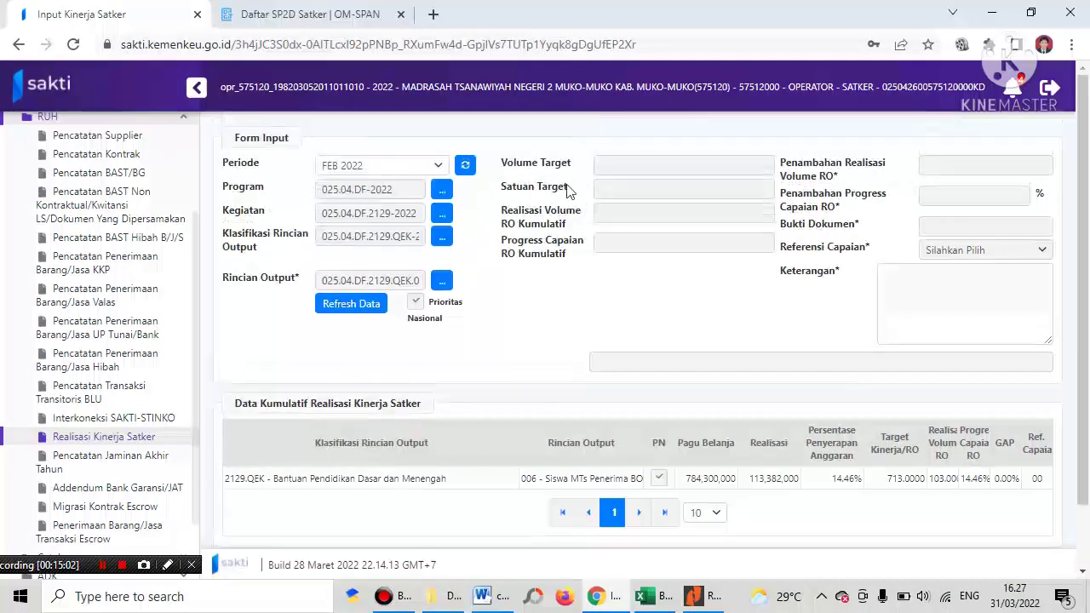
{"action": "left_click", "coordinate": [437, 166]}
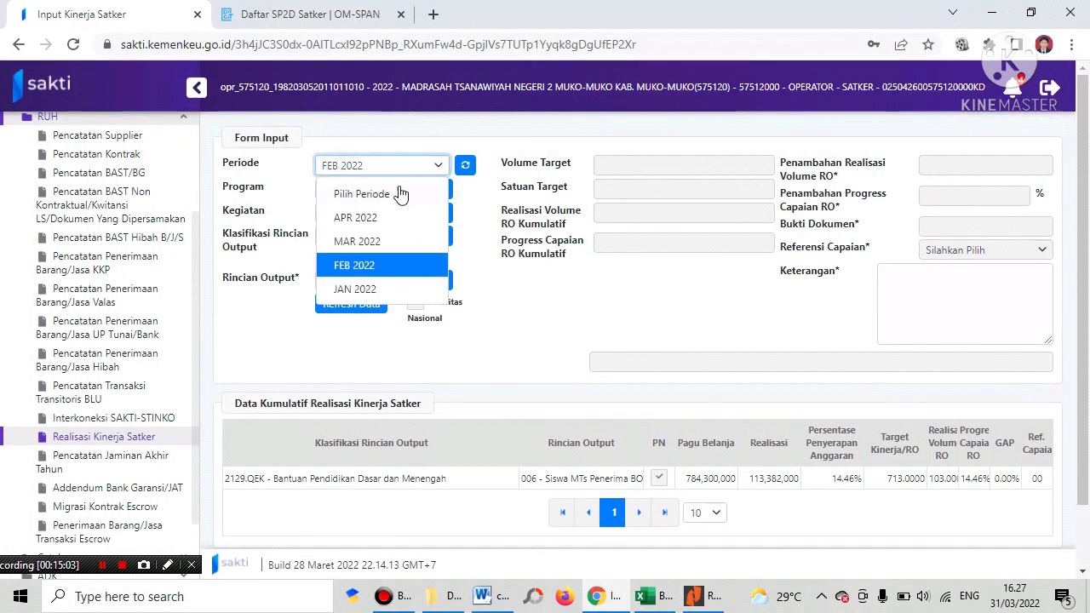
{"action": "left_click", "coordinate": [371, 244]}
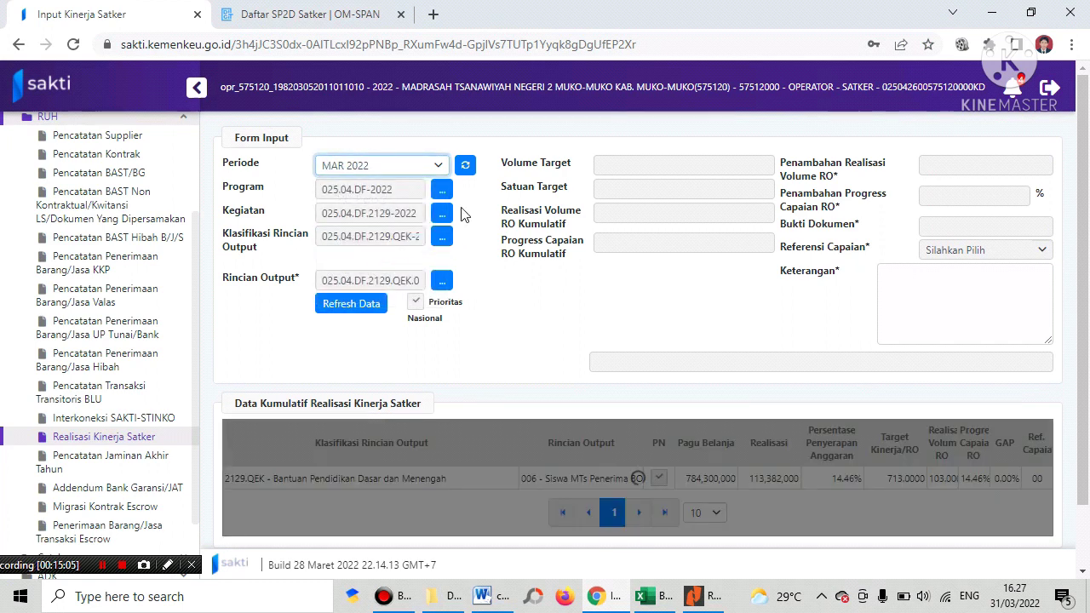
Select Program Dukungan Manajemen, activity 025.04.WA.2135-2022, its EBA output classification and the Layanan Perkantoran Rincian Output.
{"action": "left_click", "coordinate": [442, 192]}
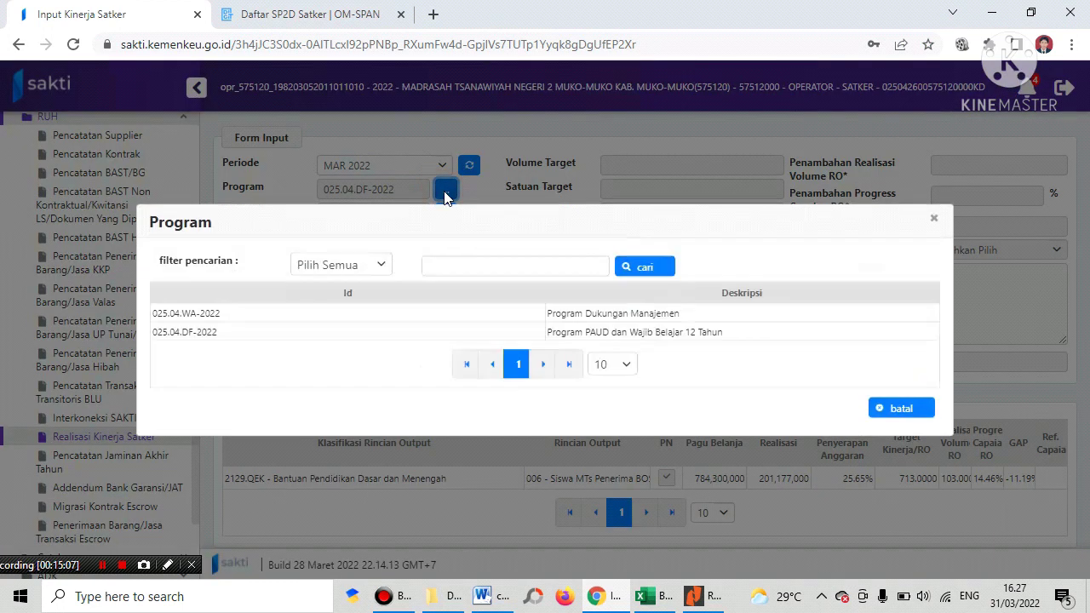
{"action": "left_click", "coordinate": [572, 315]}
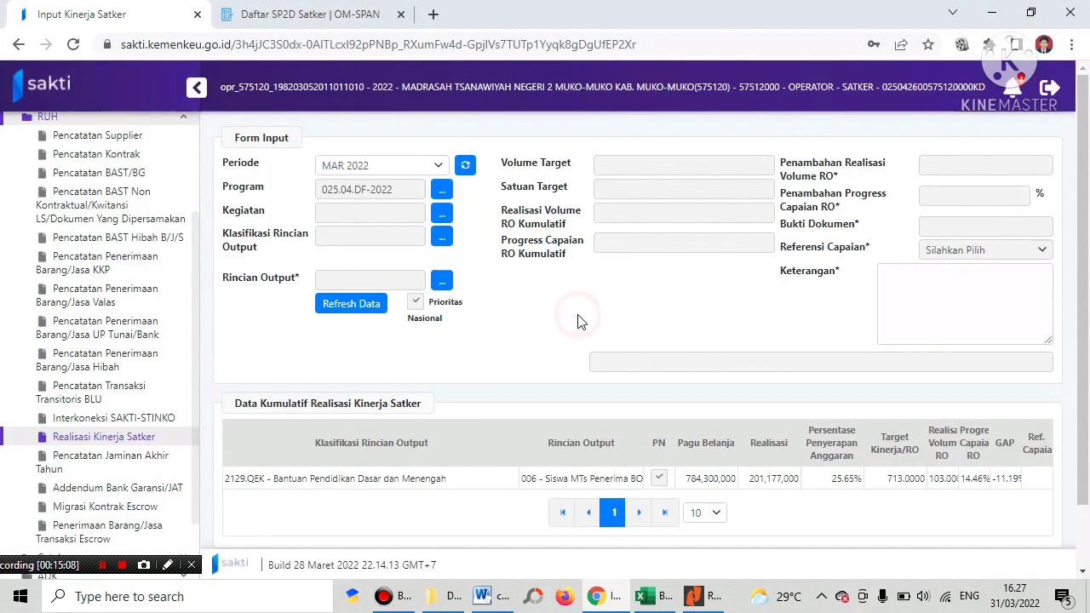
{"action": "left_click", "coordinate": [441, 213]}
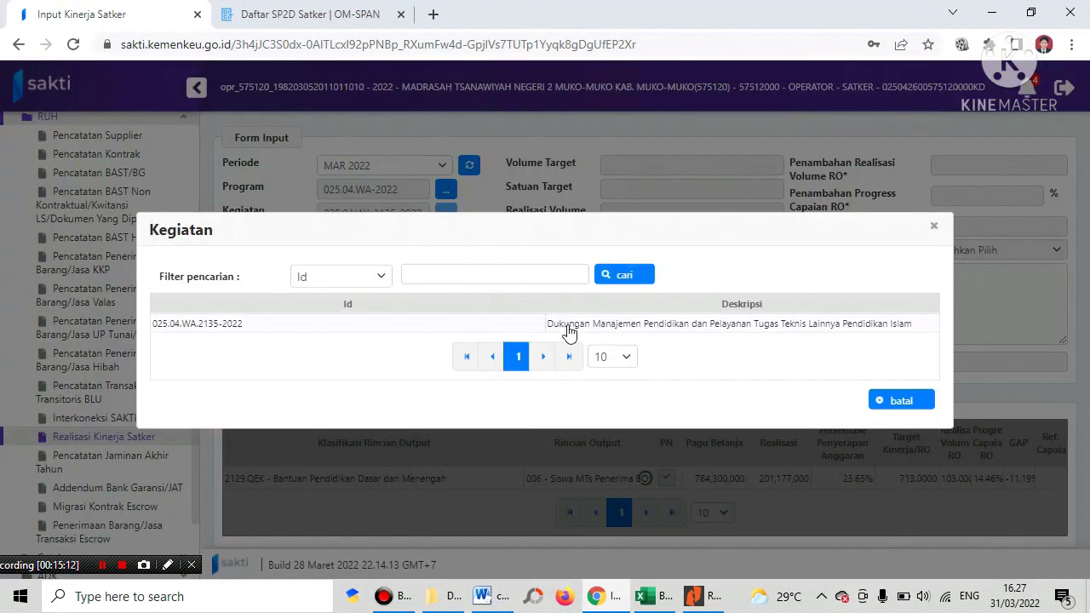
{"action": "left_click", "coordinate": [567, 326]}
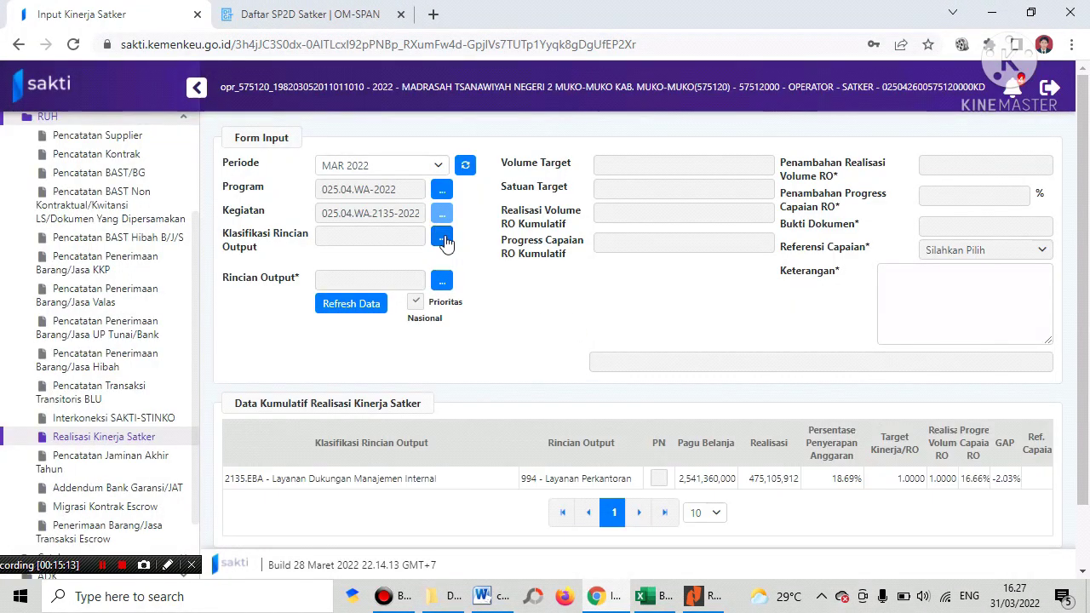
{"action": "left_click", "coordinate": [444, 240]}
{"action": "left_click", "coordinate": [535, 322]}
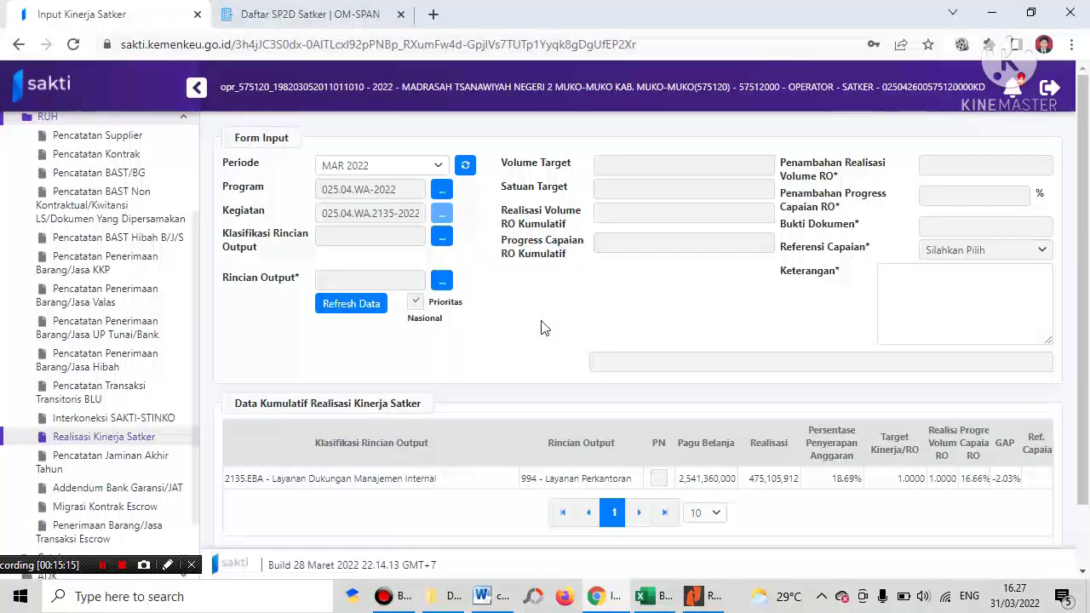
{"action": "left_click", "coordinate": [442, 281]}
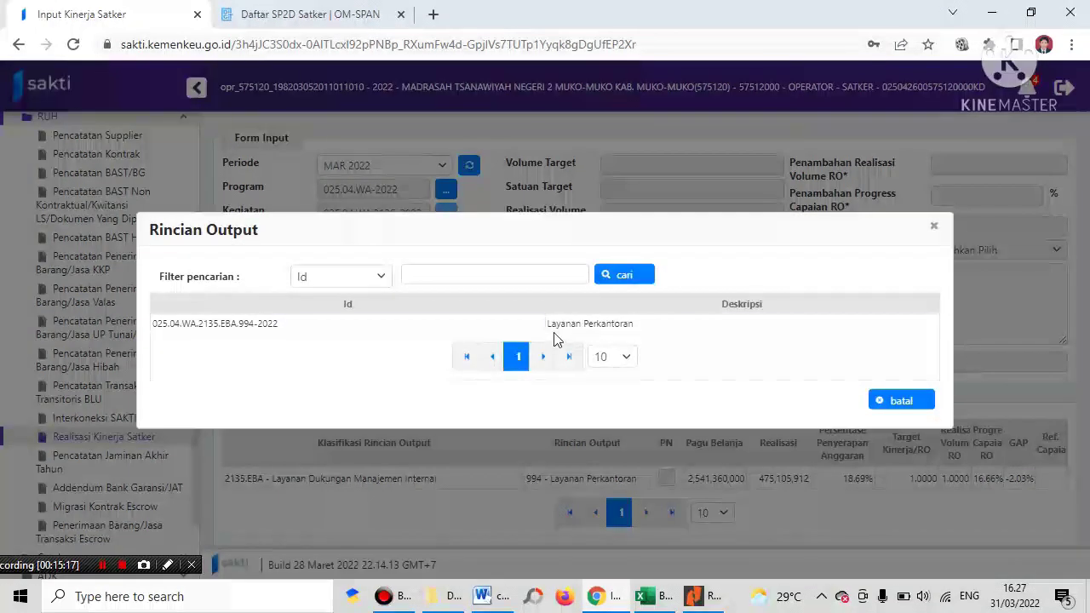
{"action": "left_click", "coordinate": [554, 323]}
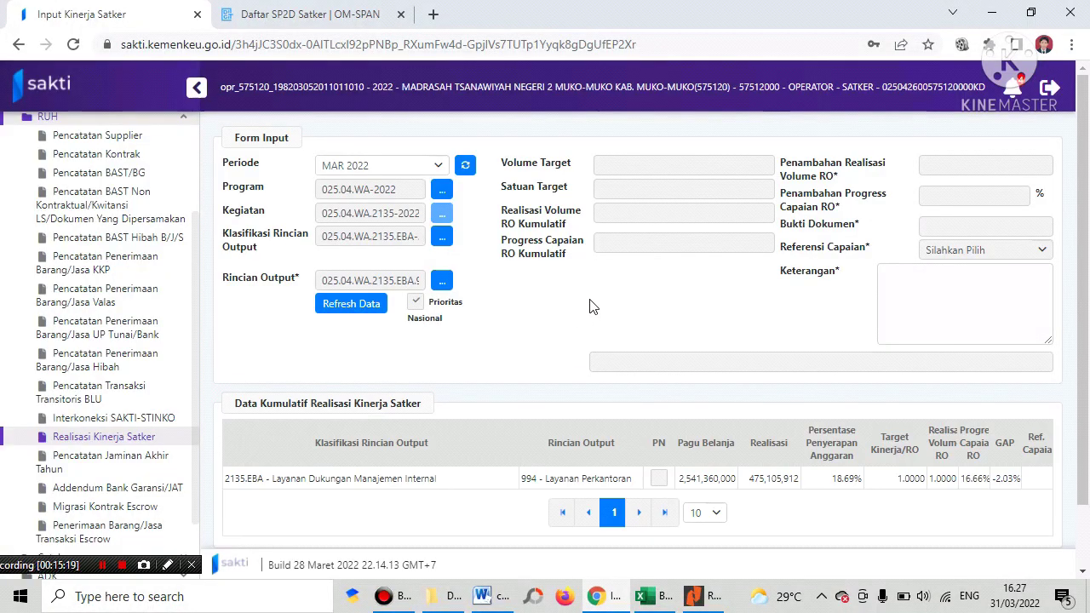
Run Hitung Otomatis on the March Layanan Perkantoran row and confirm it.
{"action": "scroll", "coordinate": [594, 306], "scroll_direction": "down", "scroll_amount": 2}
{"action": "left_click", "coordinate": [547, 407]}
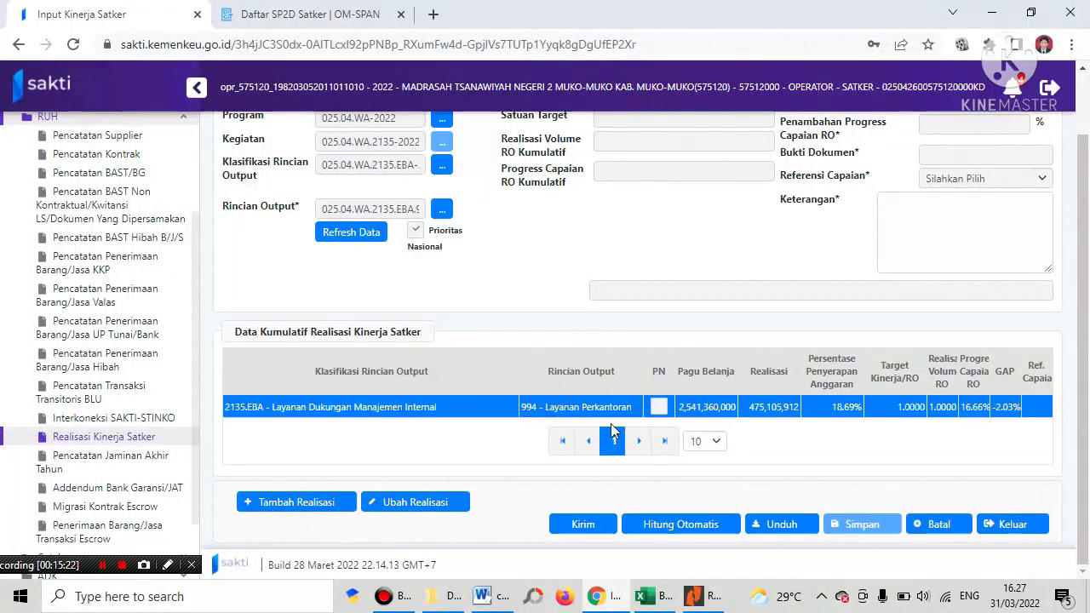
{"action": "left_click", "coordinate": [687, 522]}
{"action": "left_click", "coordinate": [577, 374]}
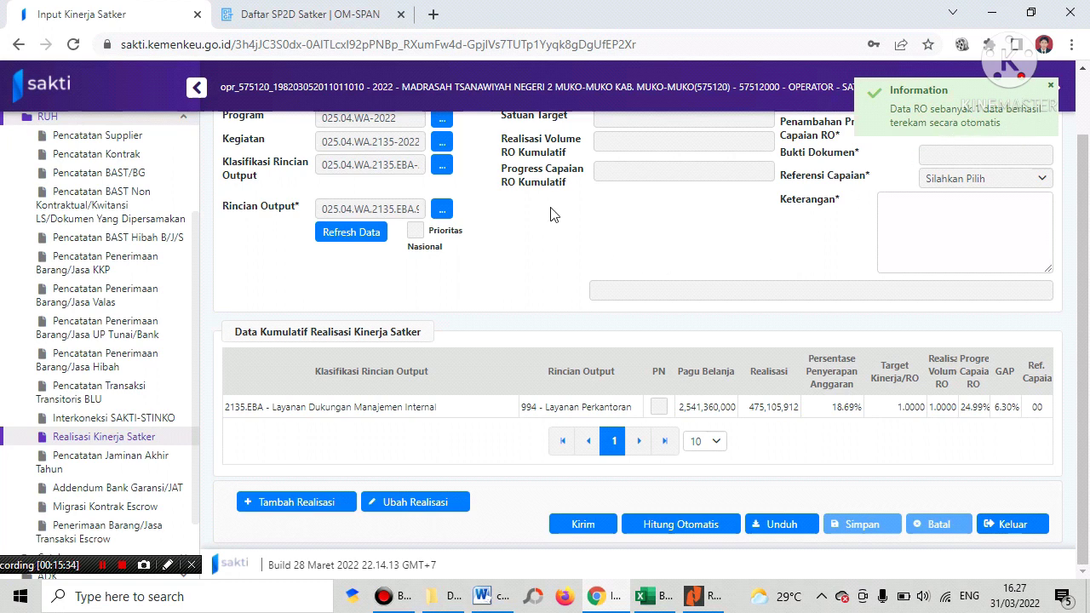
Select Program PAUD dan Wajib Belajar 12 Tahun, activity 025.04.DF.2129-2022, Bantuan Pendidikan Dasar dan Menengah and its Siswa MTs Penerima BOS output.
{"action": "scroll", "coordinate": [549, 204], "scroll_direction": "up", "scroll_amount": 1}
{"action": "scroll", "coordinate": [549, 204], "scroll_direction": "up", "scroll_amount": 1}
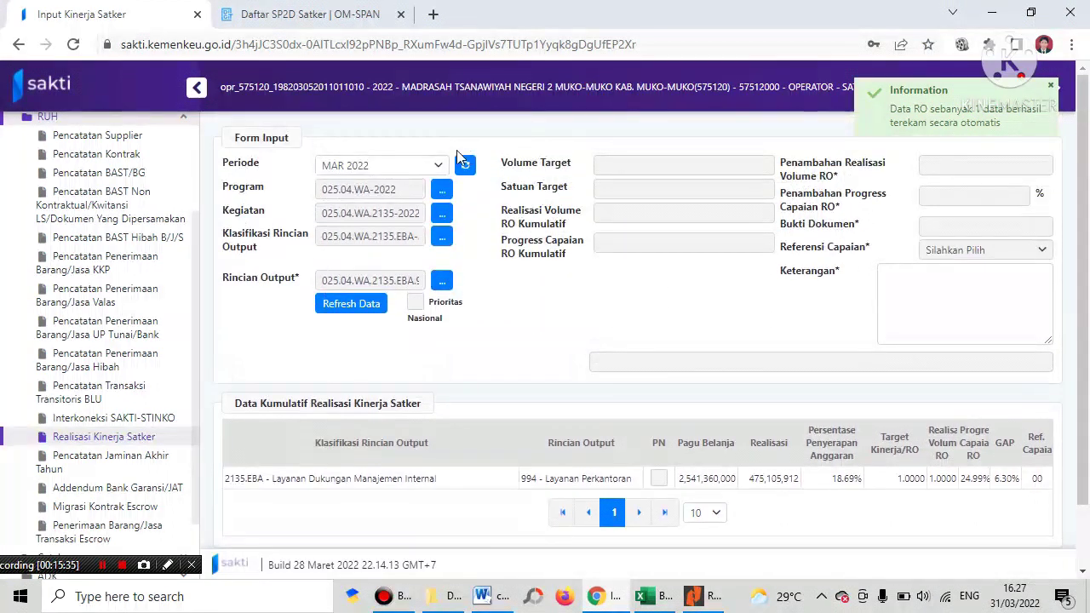
{"action": "left_click", "coordinate": [445, 190]}
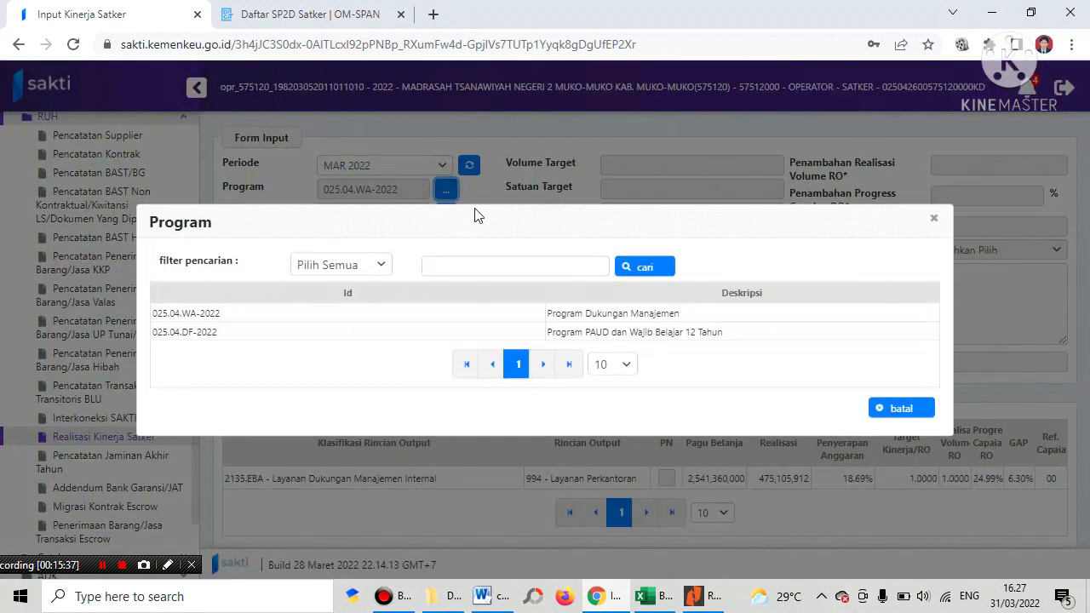
{"action": "left_click", "coordinate": [611, 331]}
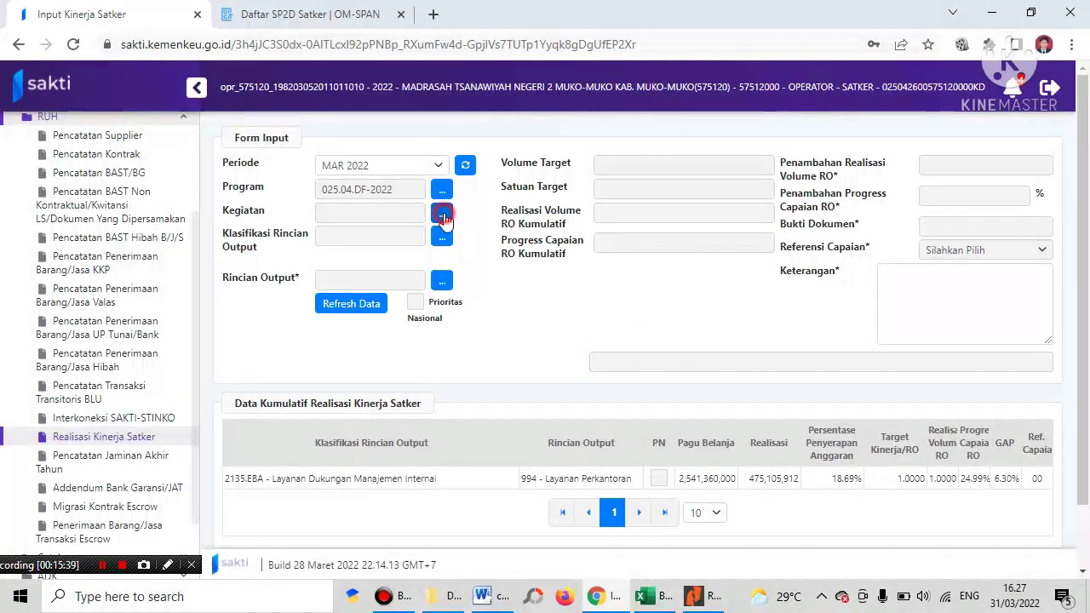
{"action": "left_click", "coordinate": [441, 212]}
{"action": "left_click", "coordinate": [575, 326]}
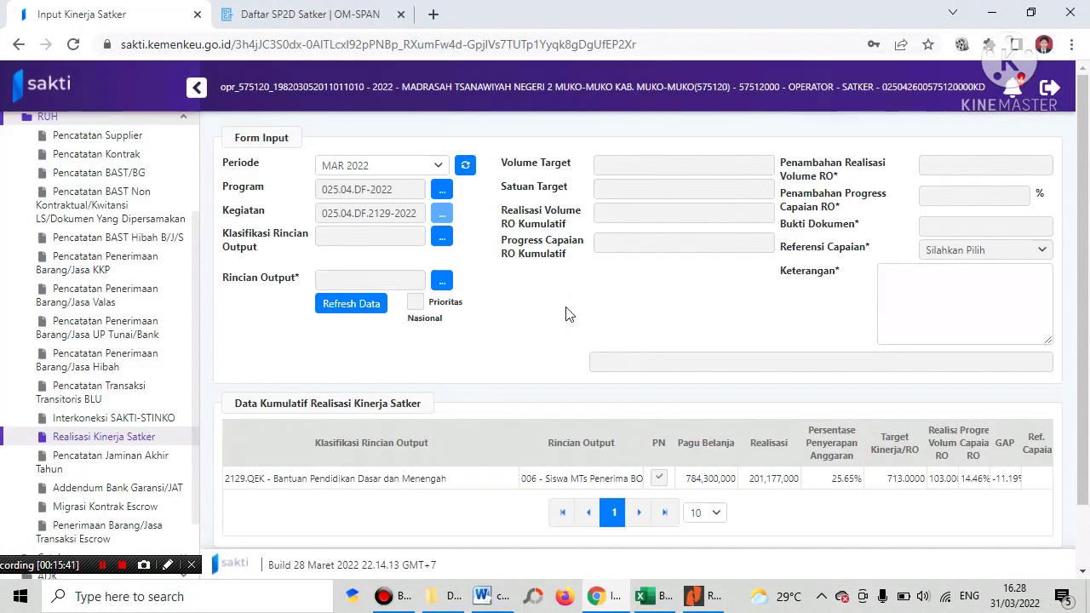
{"action": "left_click", "coordinate": [443, 237]}
{"action": "left_click", "coordinate": [552, 324]}
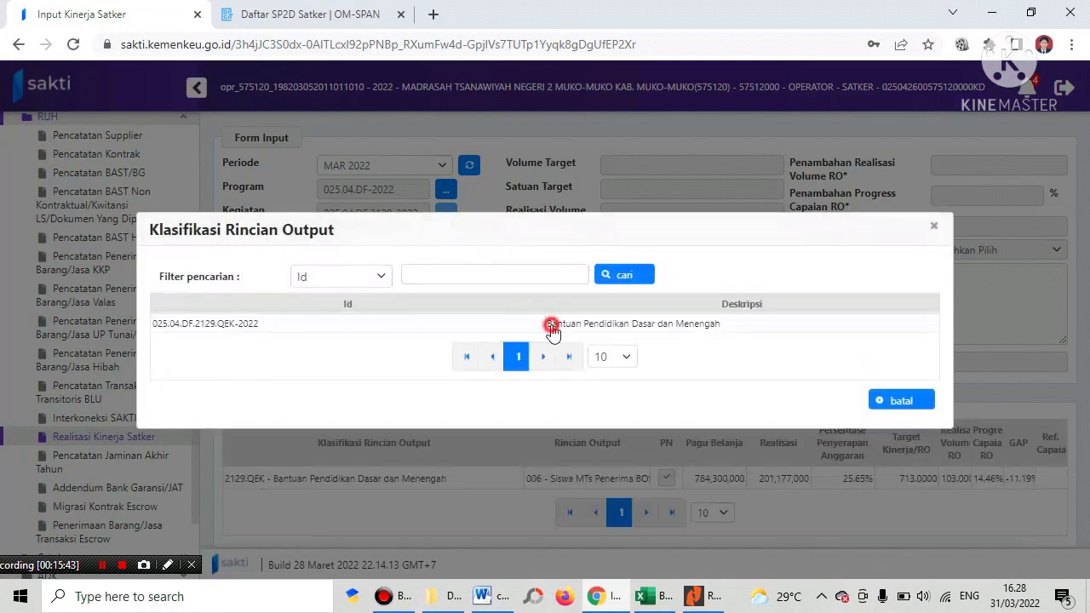
{"action": "left_click", "coordinate": [442, 281]}
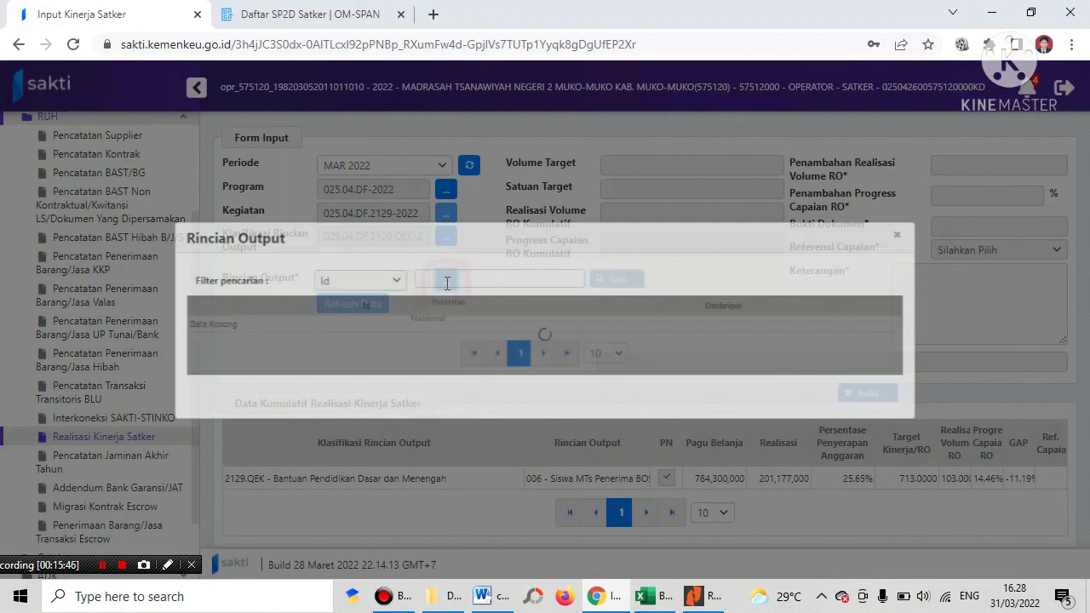
{"action": "left_click", "coordinate": [525, 320]}
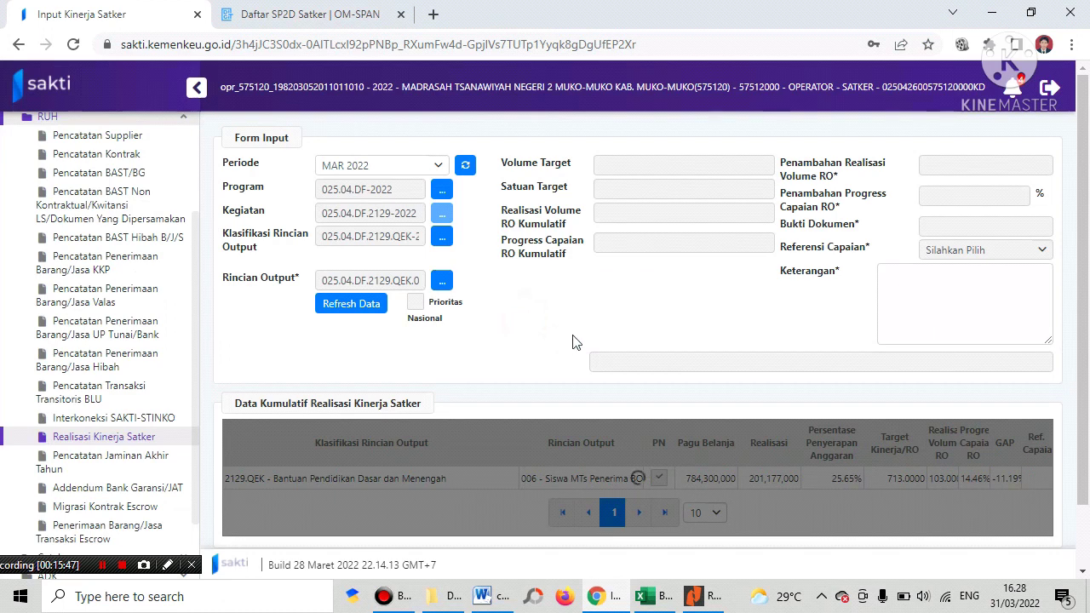
Start a new March realization entry for the Siswa MTs Penerima BOS row.
{"action": "scroll", "coordinate": [580, 287], "scroll_direction": "down", "scroll_amount": 1}
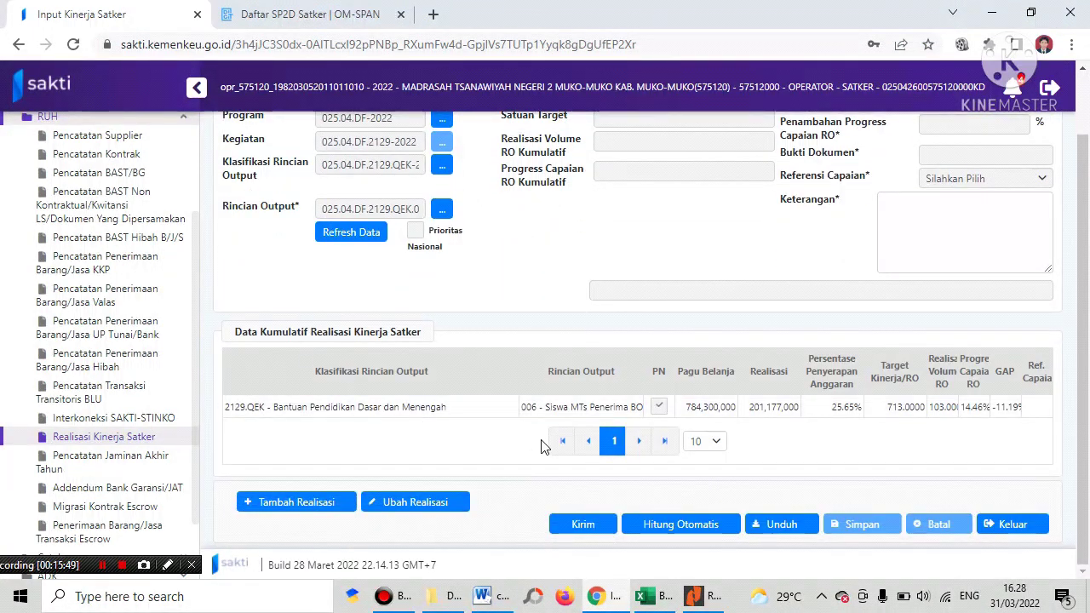
{"action": "left_click", "coordinate": [436, 407]}
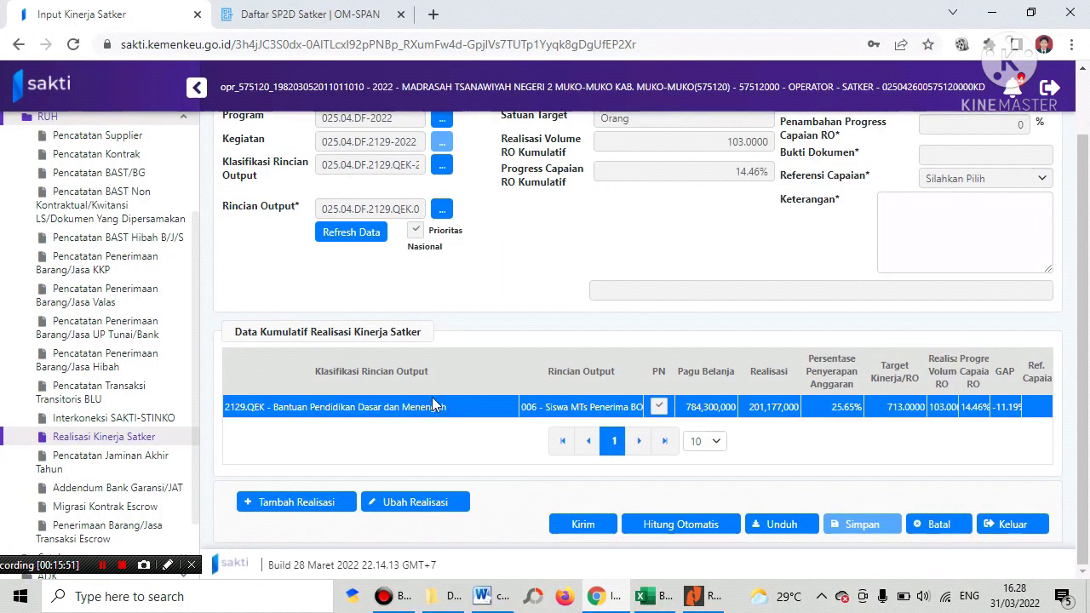
{"action": "left_click", "coordinate": [305, 503]}
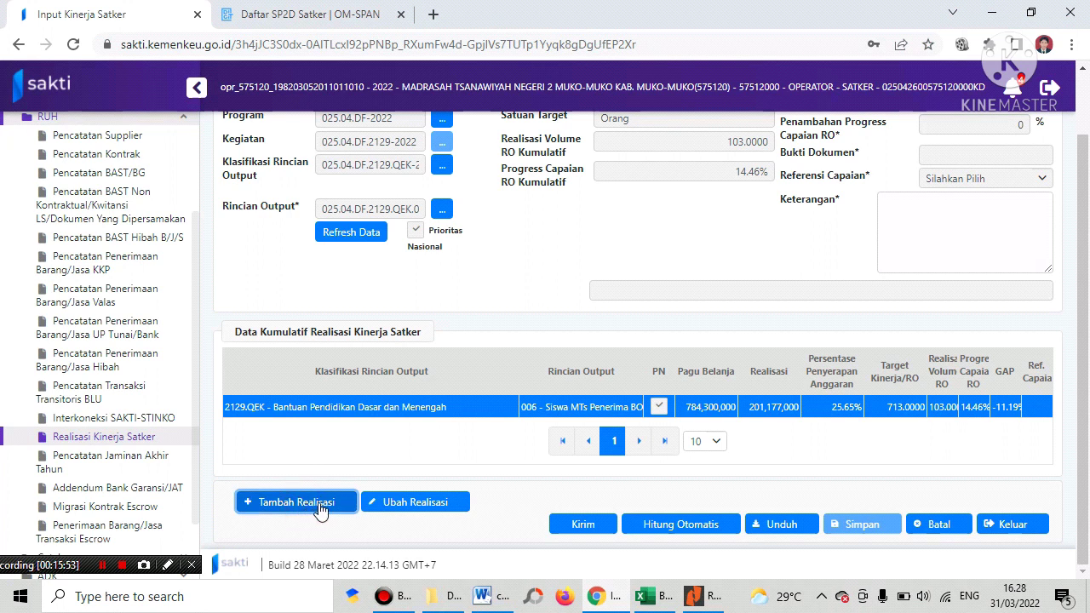
{"action": "scroll", "coordinate": [899, 355], "scroll_direction": "up", "scroll_amount": 1}
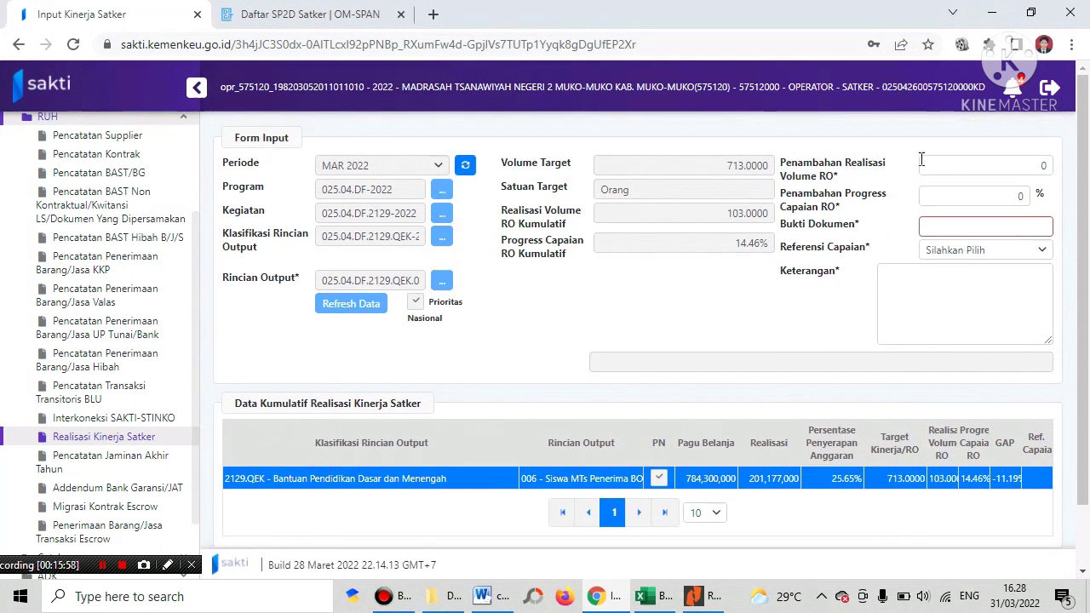
Switch to the Excel workbook and calculate March's Realisasi in cell D8 with the formula =J8-J7.
{"action": "left_click", "coordinate": [645, 596]}
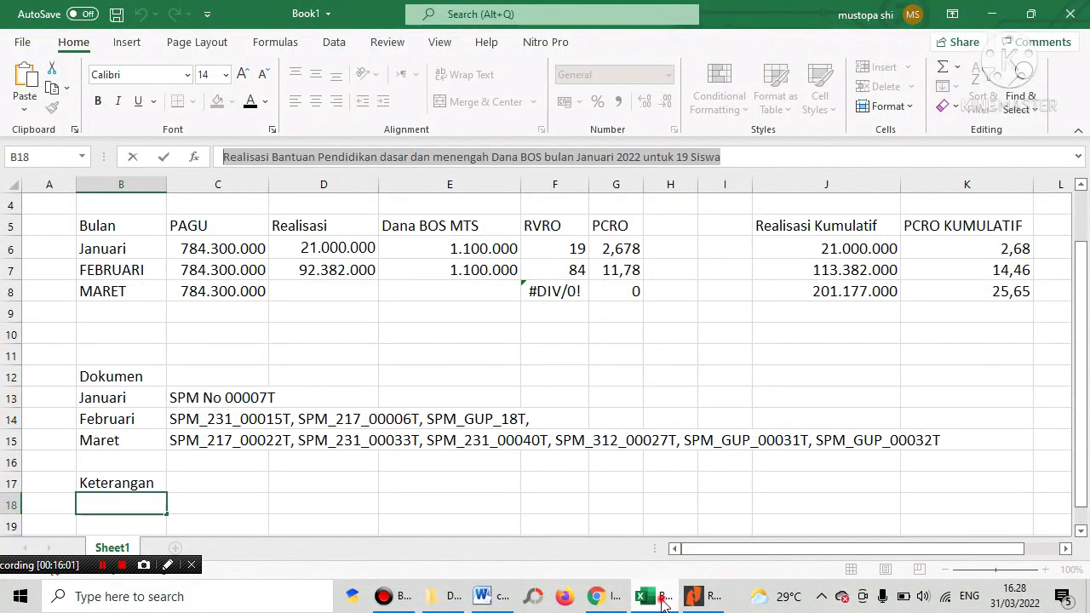
{"action": "left_click", "coordinate": [662, 600]}
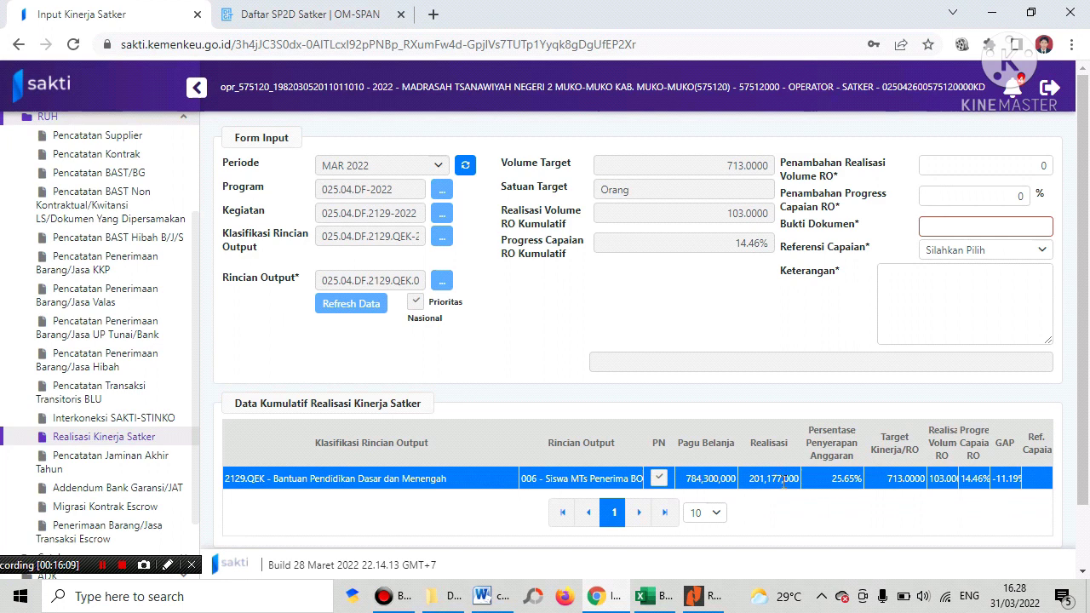
{"action": "left_click", "coordinate": [656, 596]}
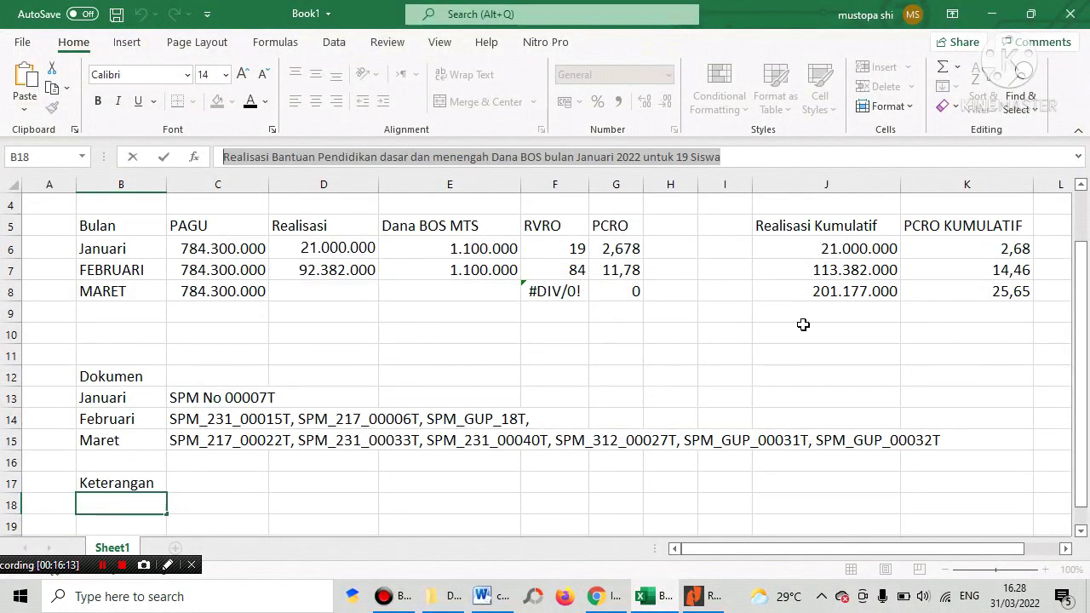
{"action": "left_click", "coordinate": [344, 284]}
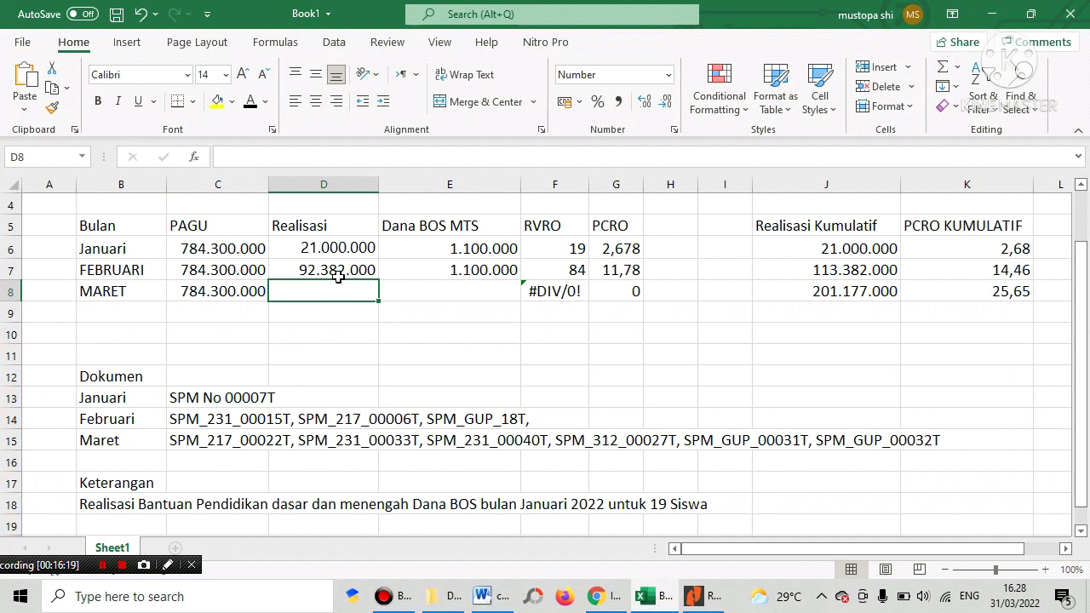
{"action": "type", "text": "-"}
{"action": "key", "text": "BackSpace"}
{"action": "type", "text": "="}
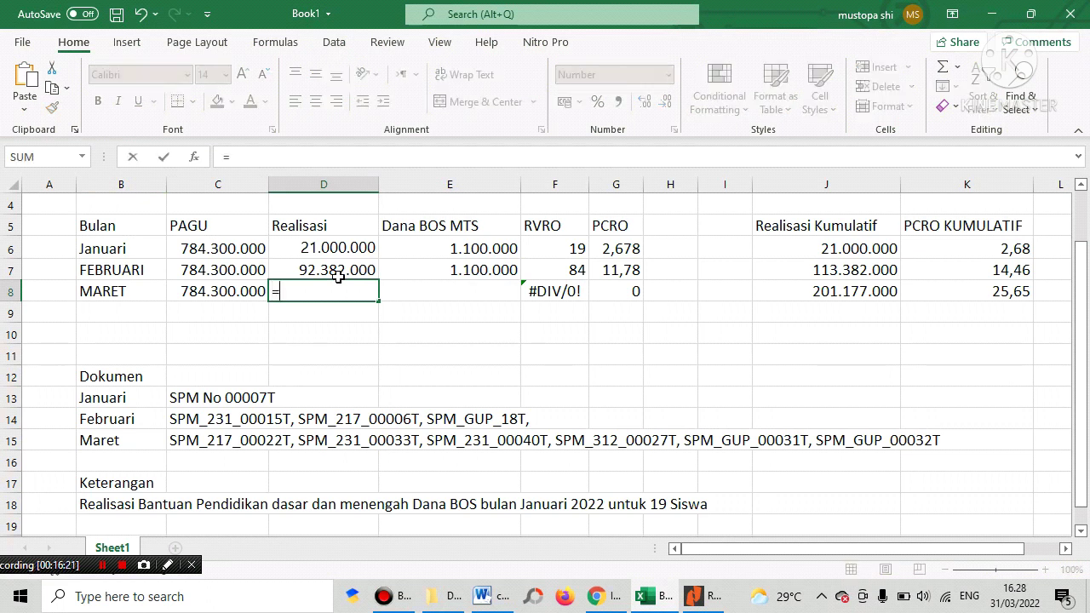
{"action": "left_click", "coordinate": [818, 293]}
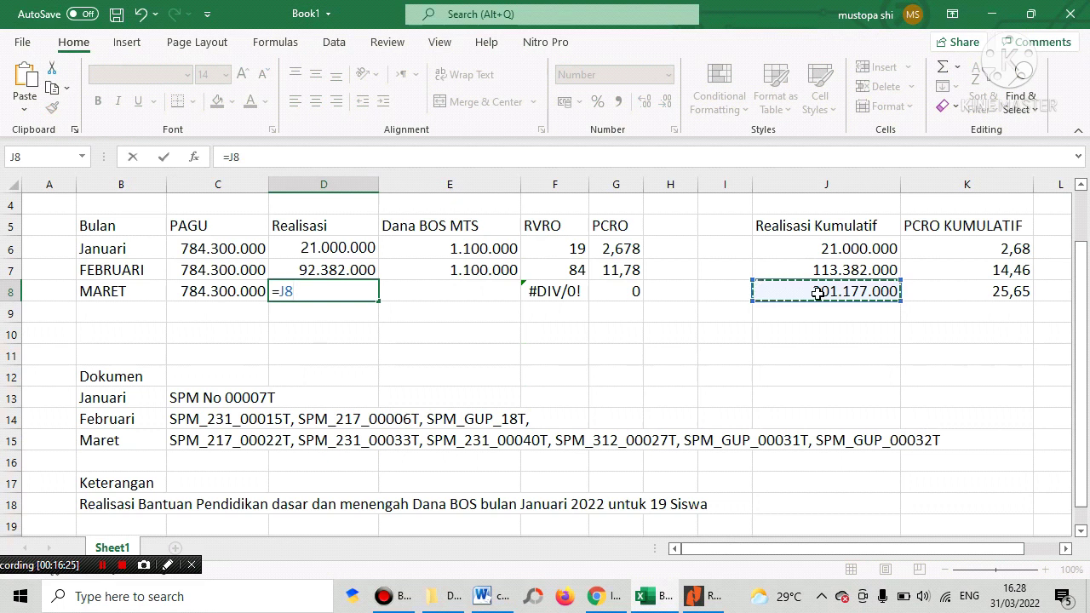
{"action": "type", "text": "-"}
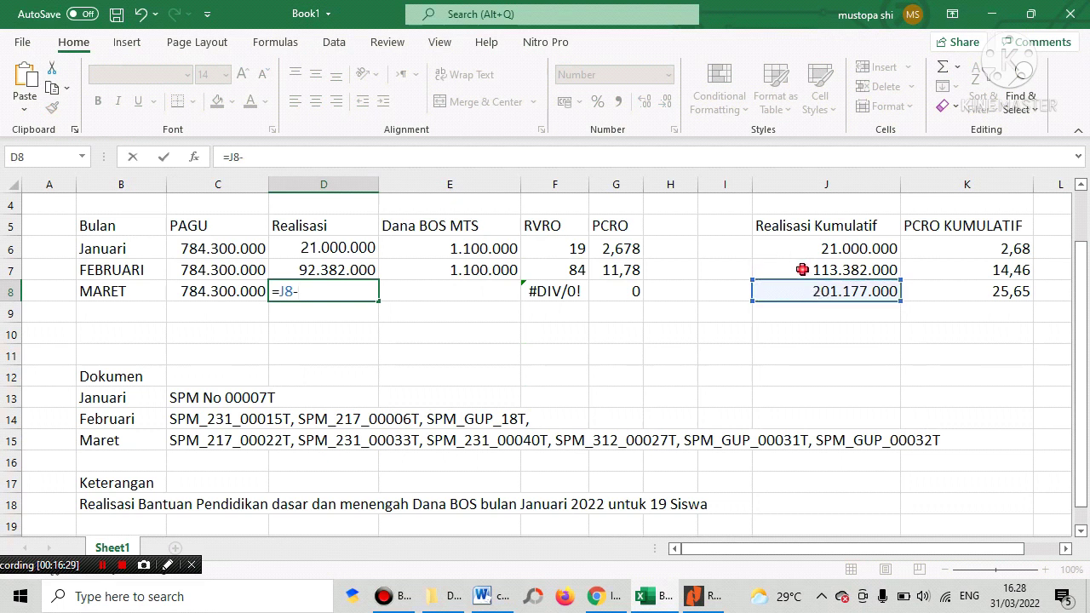
{"action": "left_click", "coordinate": [803, 270]}
{"action": "key", "text": "Return"}
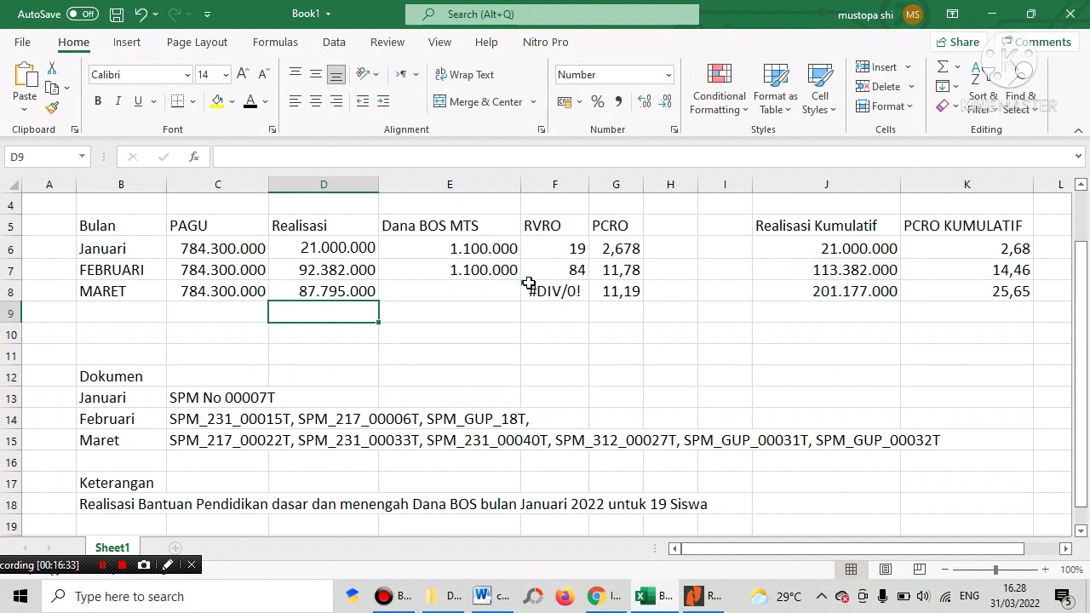
Fill the Dana BOS MTS value of 1.100.000 from E7 down to the March row and save the workbook.
{"action": "left_click", "coordinate": [487, 276]}
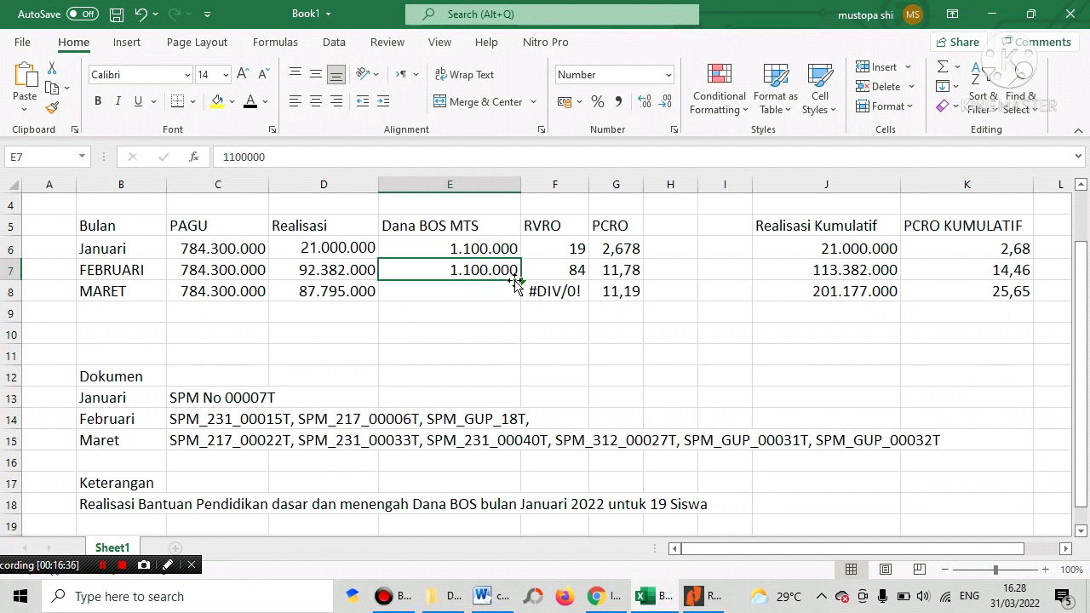
{"action": "left_click_drag", "start_coordinate": [520, 280], "coordinate": [516, 294]}
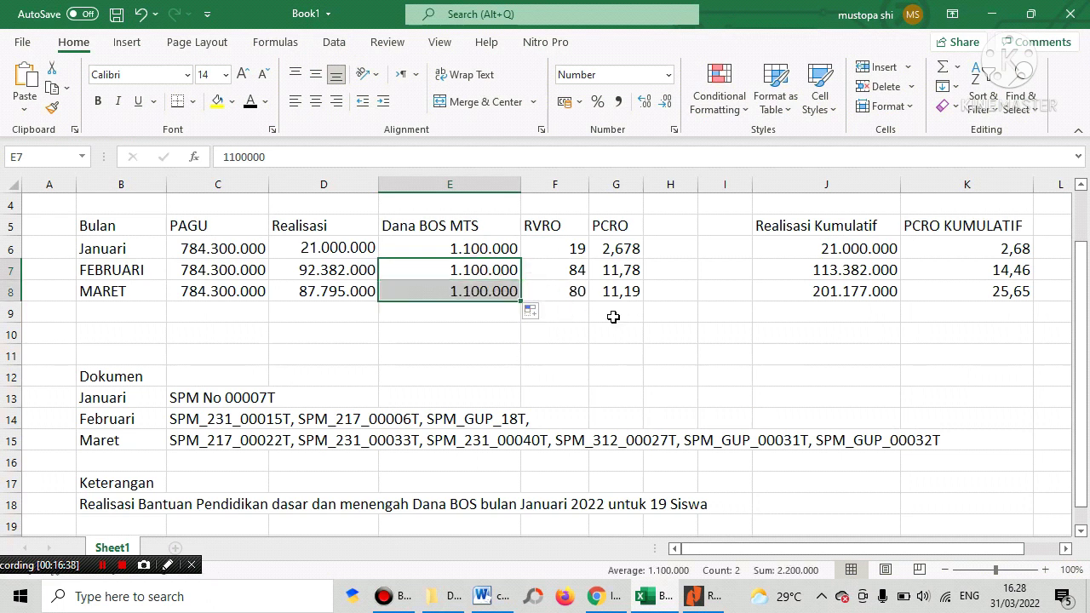
{"action": "left_click", "coordinate": [117, 14]}
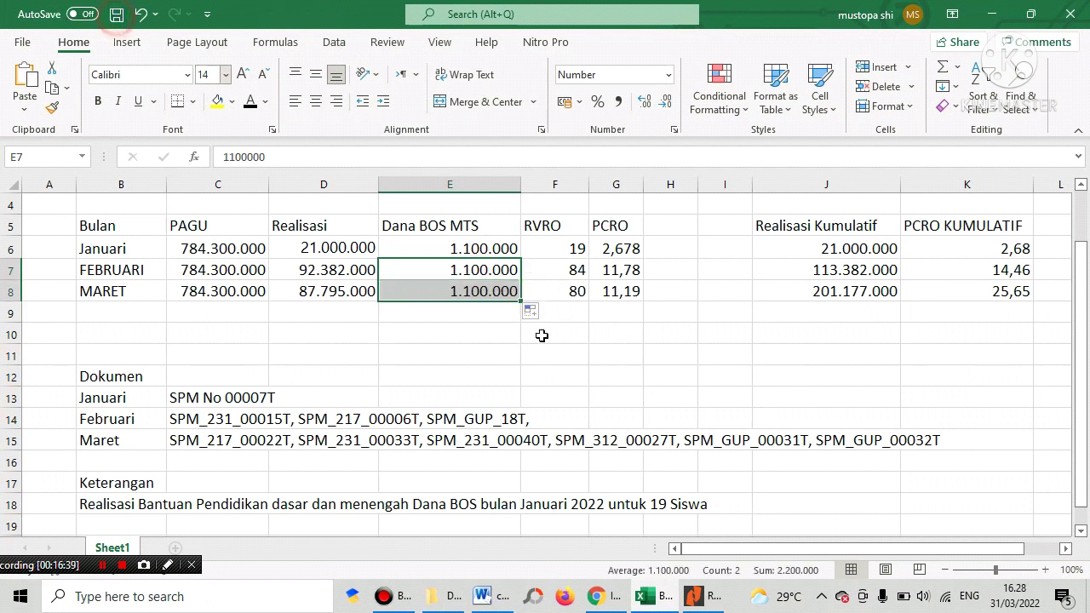
{"action": "left_click", "coordinate": [537, 346]}
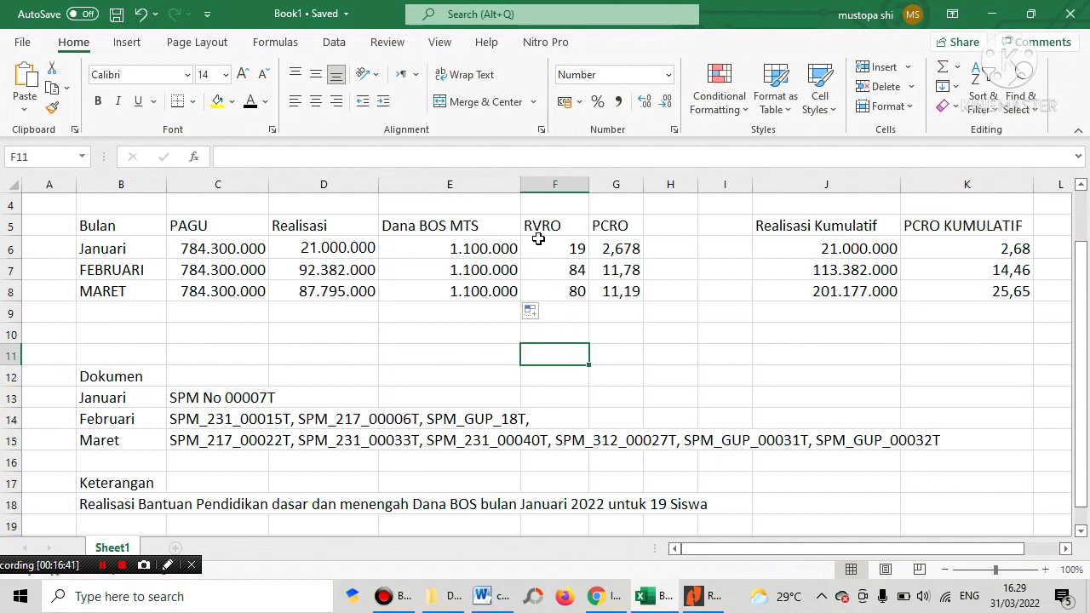
Check March's RVRO in the workbook, switch to SAKTI and set Penambahan Realisasi Volume RO to 80.
{"action": "left_click", "coordinate": [582, 291]}
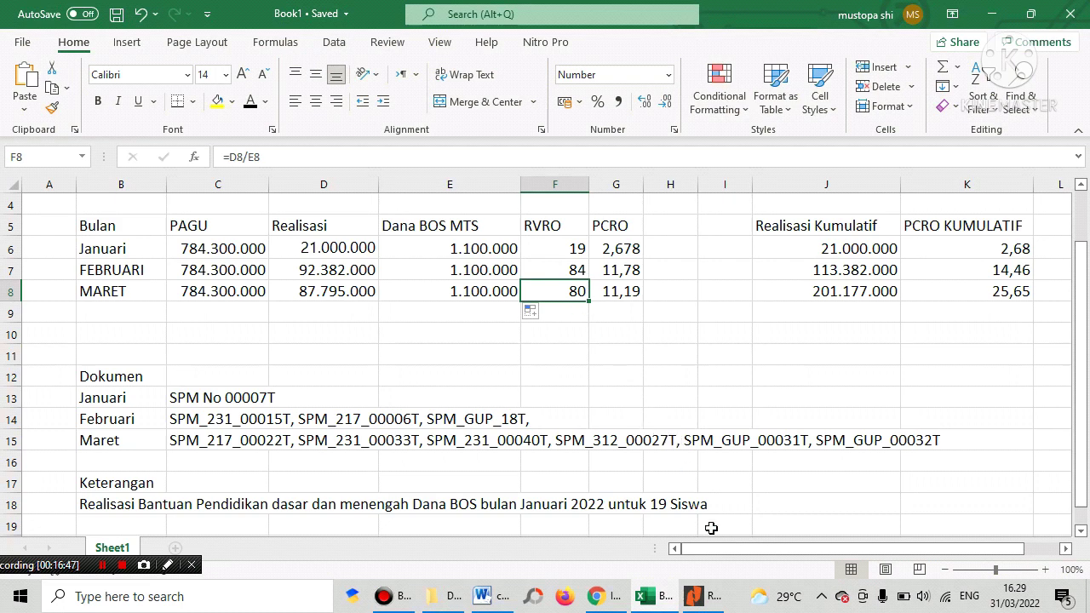
{"action": "left_click", "coordinate": [612, 597]}
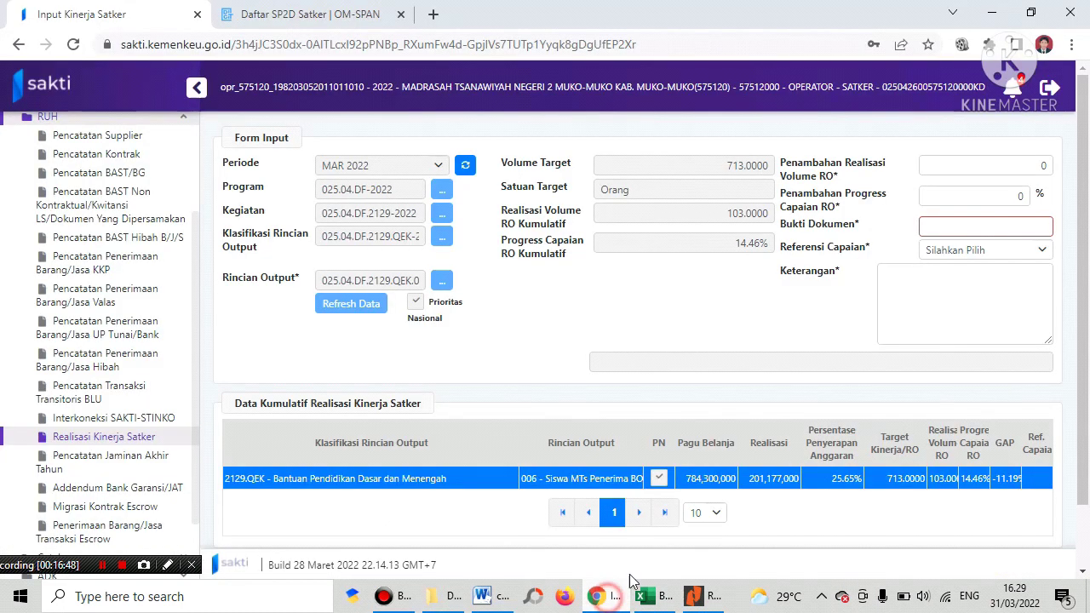
{"action": "left_click", "coordinate": [1004, 165]}
{"action": "type", "text": "8"}
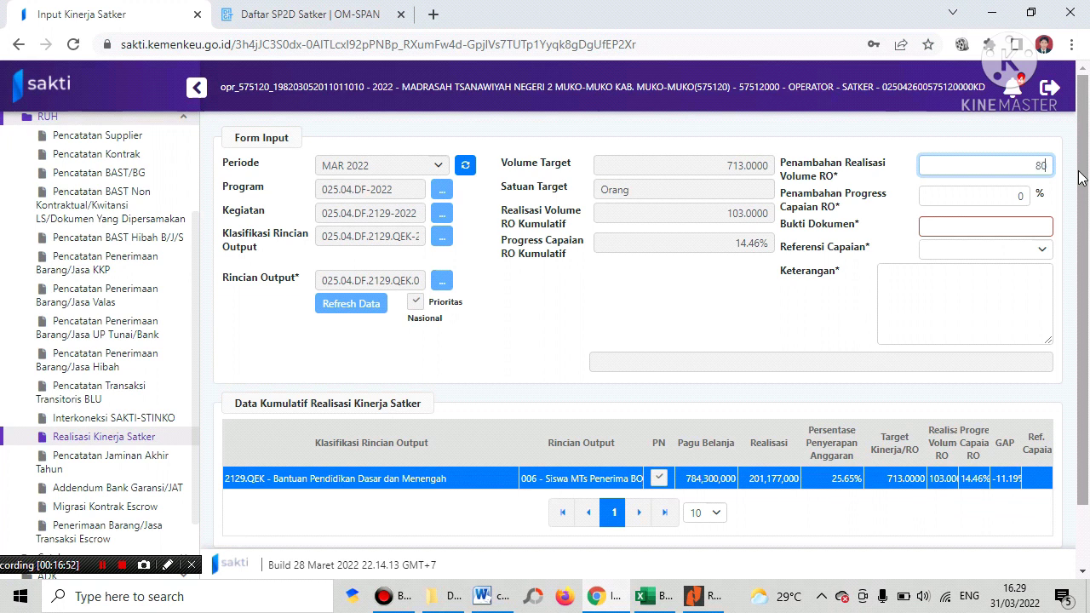
{"action": "type", "text": "0"}
{"action": "key", "text": "Tab"}
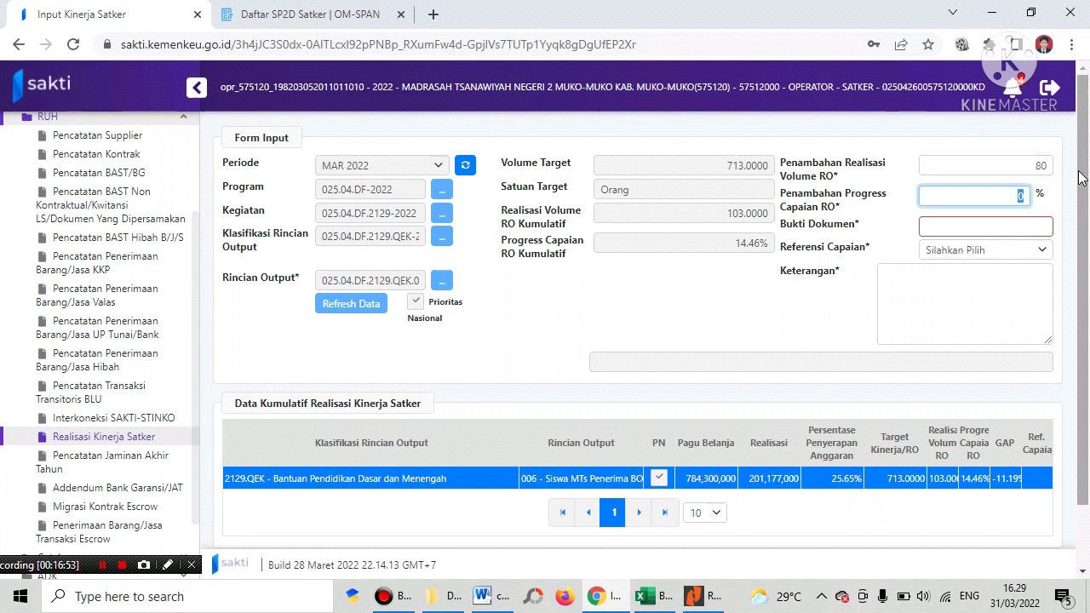
Check March's PCRO in the Excel workbook and set Penambahan Progress Capaian RO to 11.19% in SAKTI.
{"action": "left_click", "coordinate": [599, 601]}
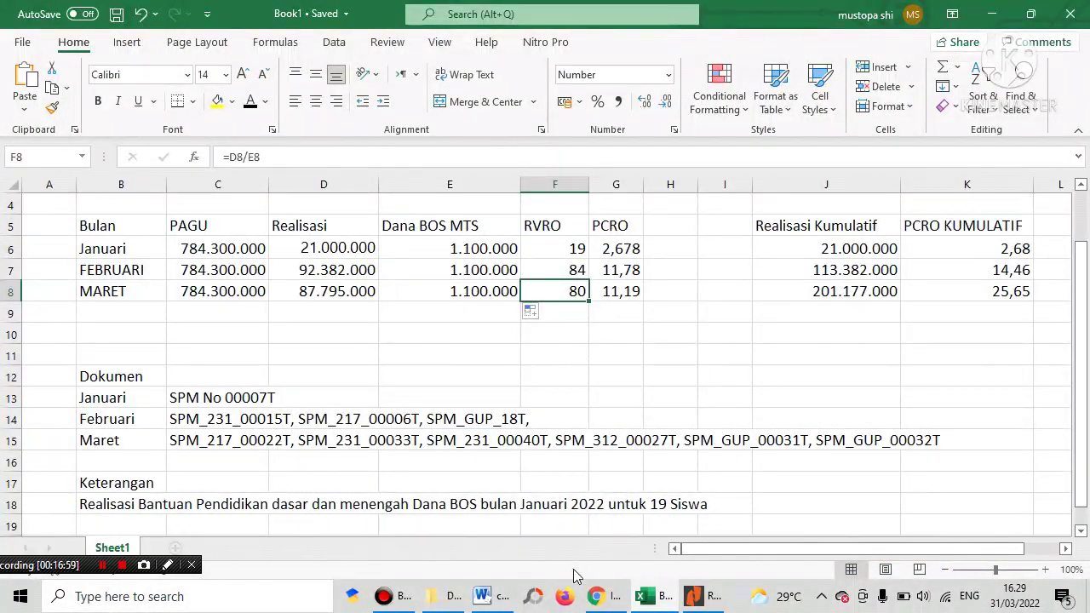
{"action": "left_click", "coordinate": [596, 596]}
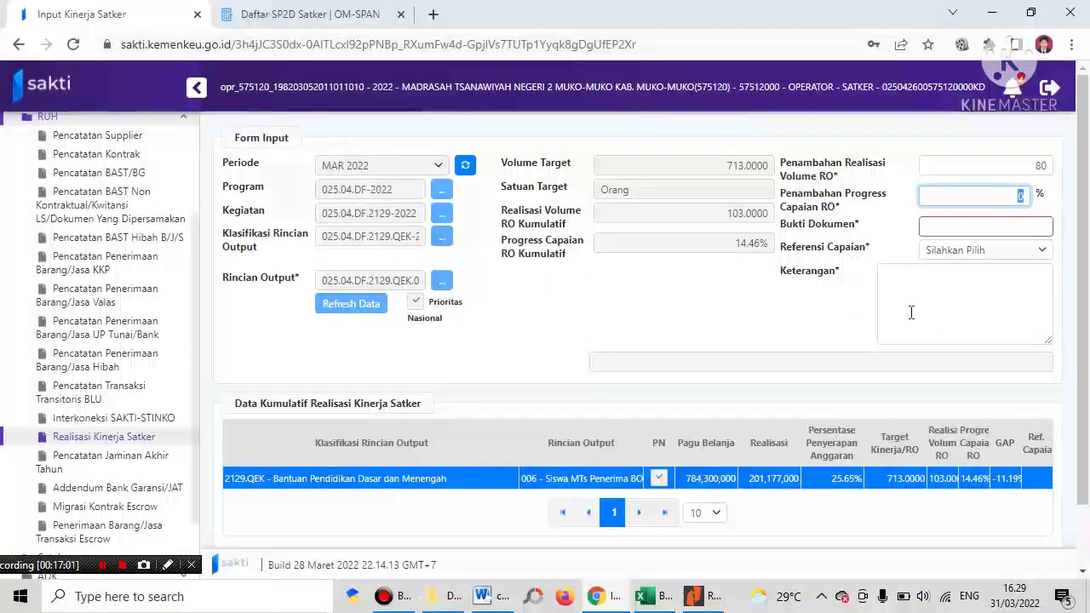
{"action": "type", "text": "11"}
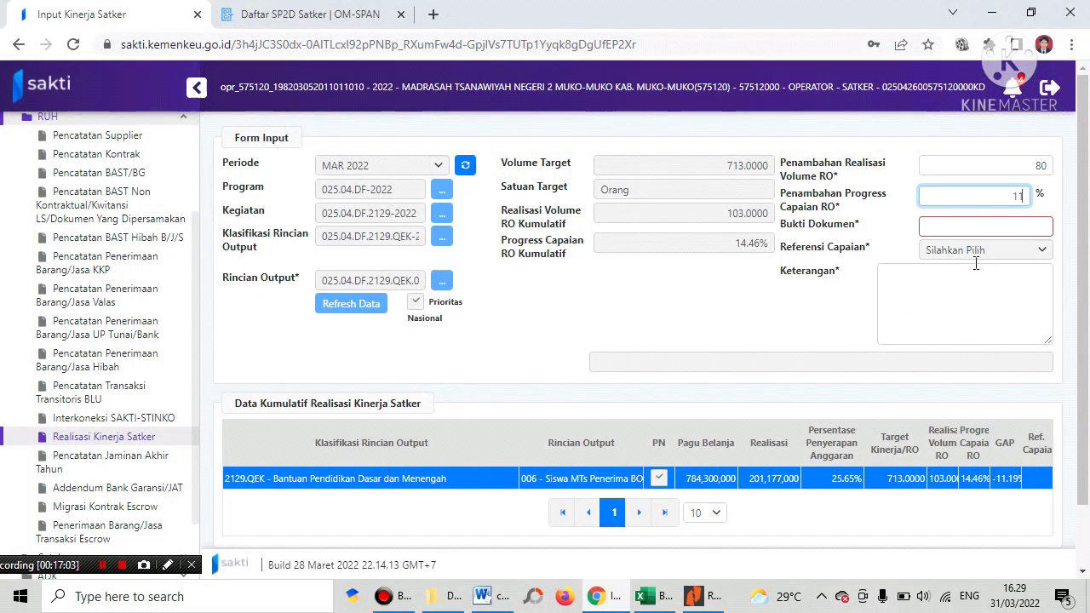
{"action": "type", "text": ".1"}
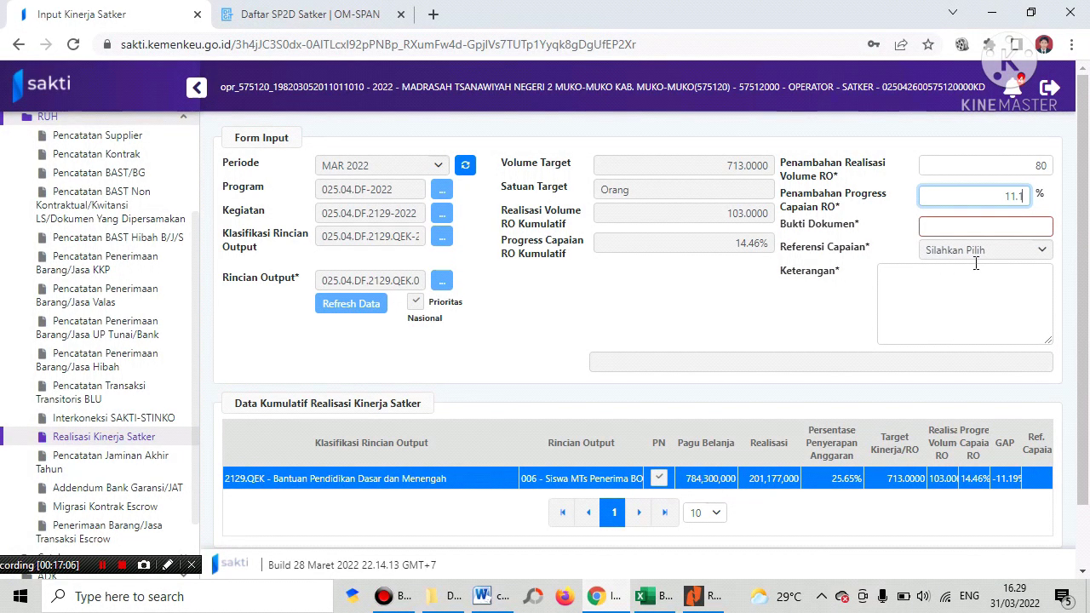
{"action": "type", "text": "9"}
{"action": "key", "text": "Tab"}
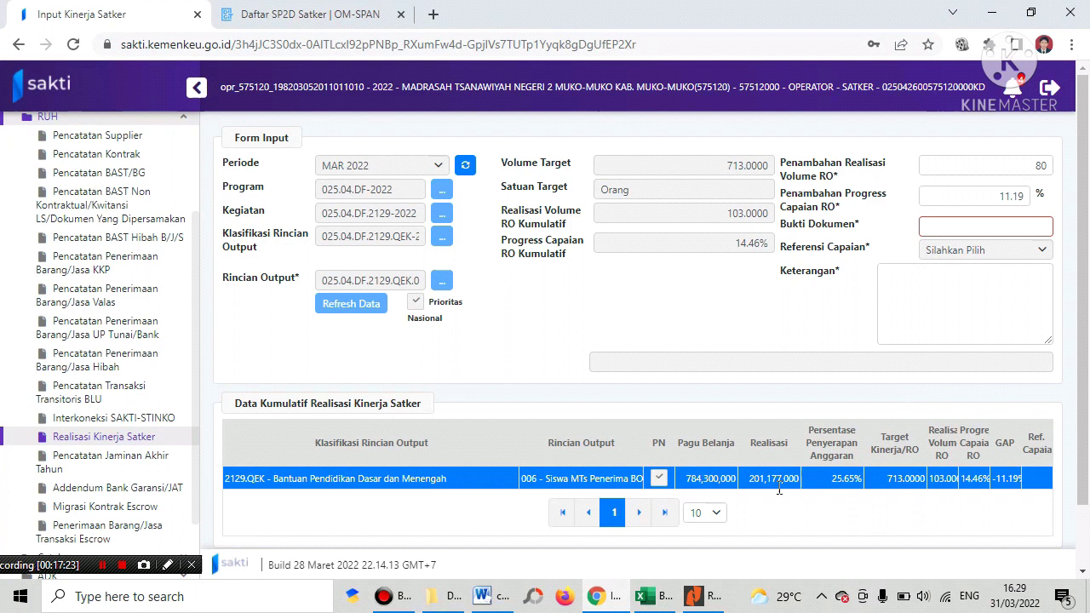
Copy March's SPM document list from cell C15 of the Excel workbook into SAKTI's Bukti Dokumen field.
{"action": "left_click", "coordinate": [645, 596]}
{"action": "left_click", "coordinate": [91, 506]}
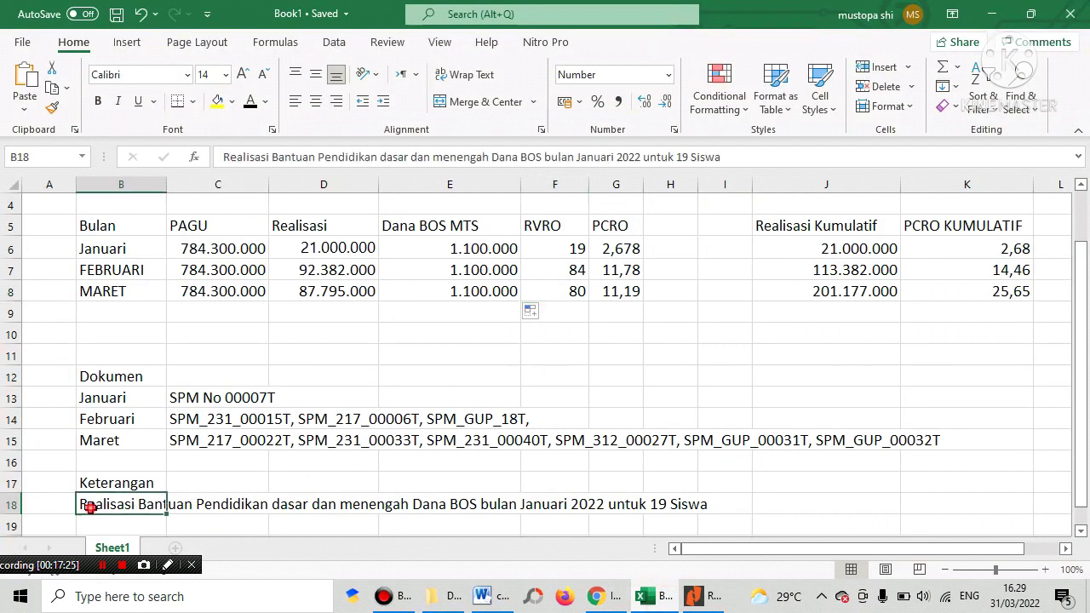
{"action": "left_click", "coordinate": [597, 597]}
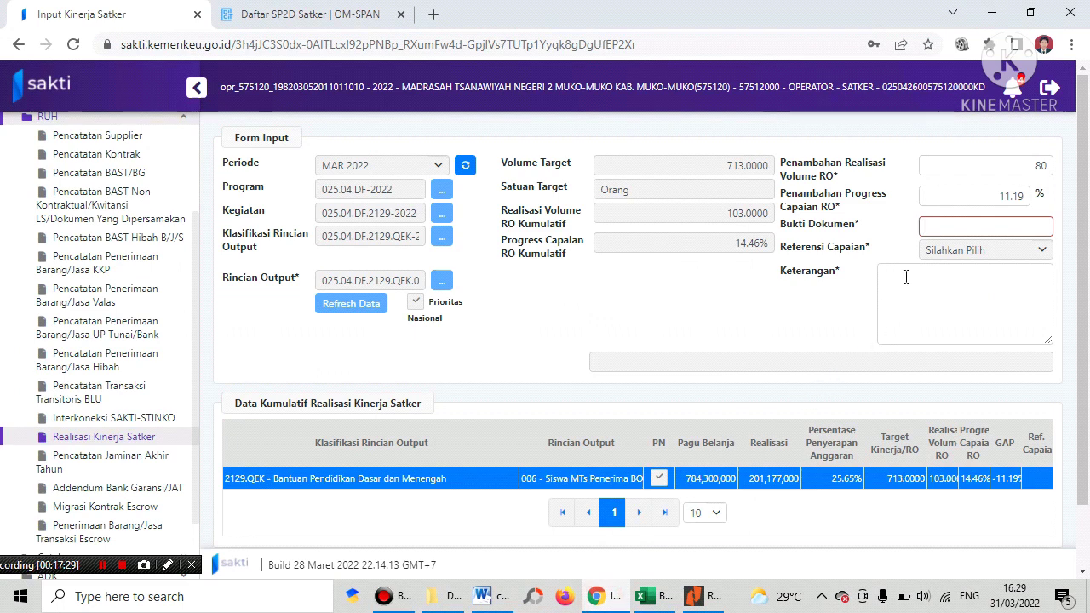
{"action": "left_click", "coordinate": [645, 596]}
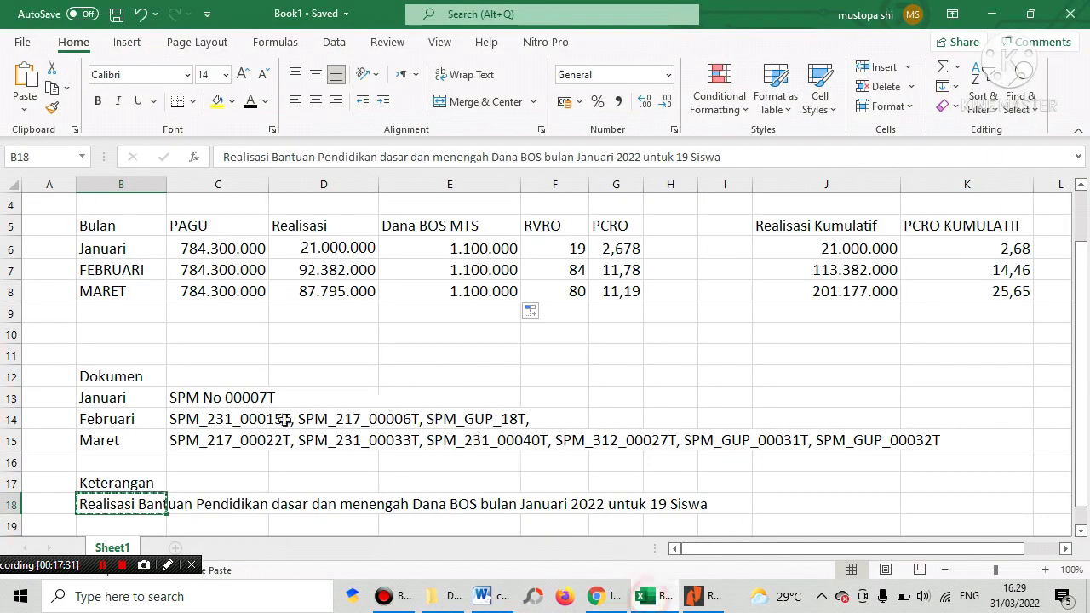
{"action": "left_click", "coordinate": [174, 451]}
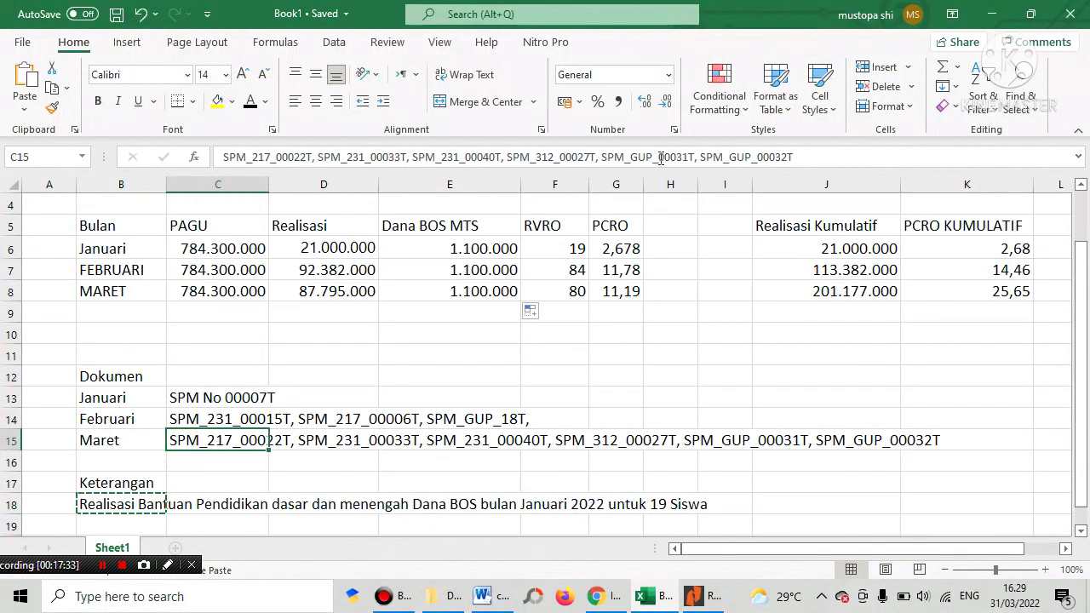
{"action": "left_click_drag", "start_coordinate": [789, 157], "coordinate": [223, 156]}
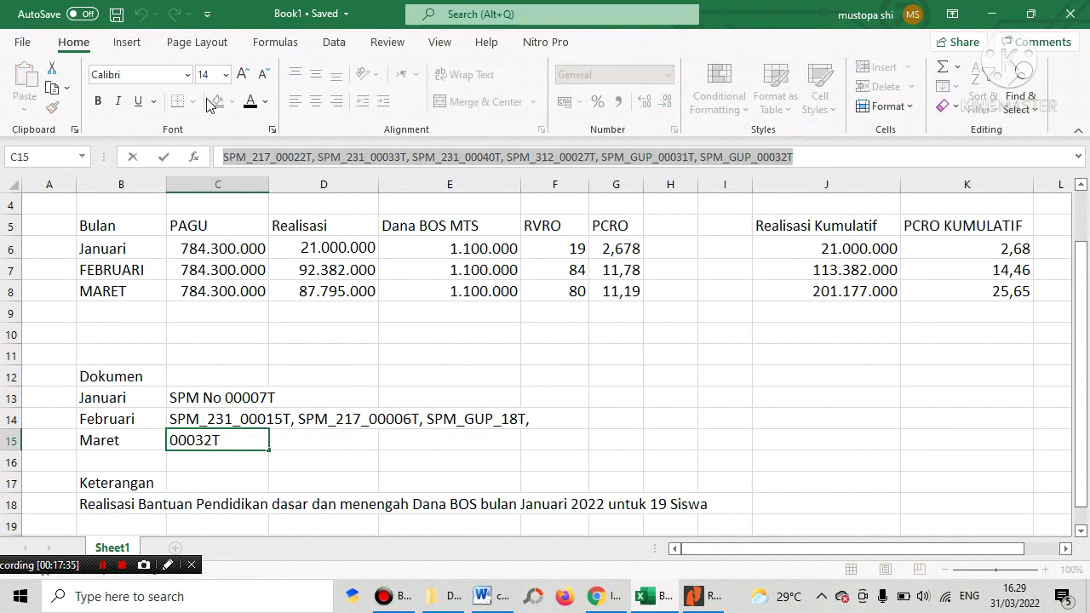
{"action": "left_click", "coordinate": [597, 596]}
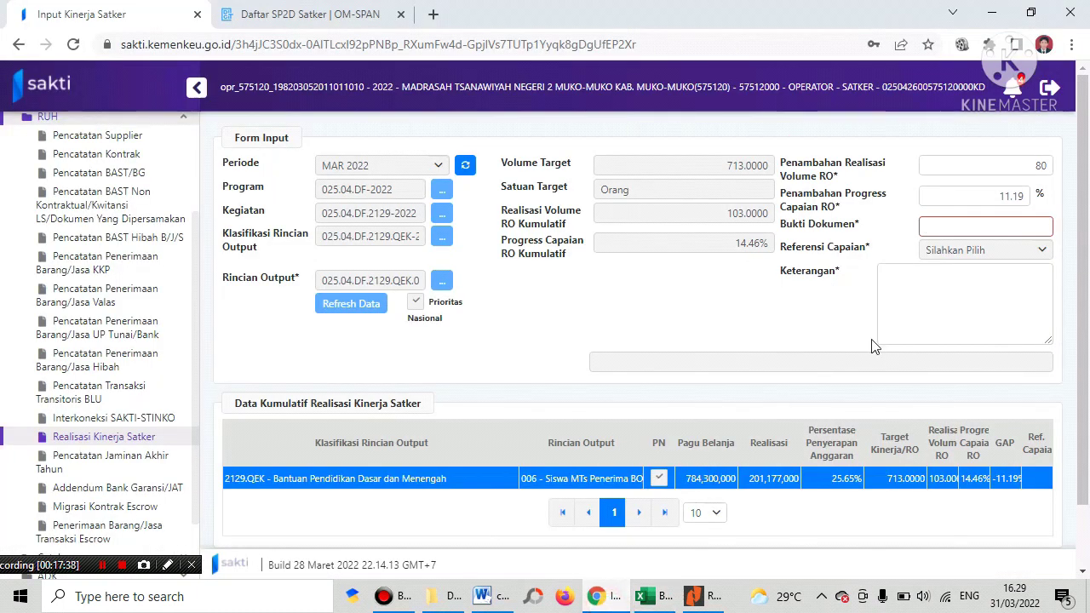
{"action": "key", "text": "ctrl+v"}
Copy the Keterangan sentence from cell B18 of the Excel workbook into SAKTI's Keterangan field.
{"action": "left_click", "coordinate": [884, 275]}
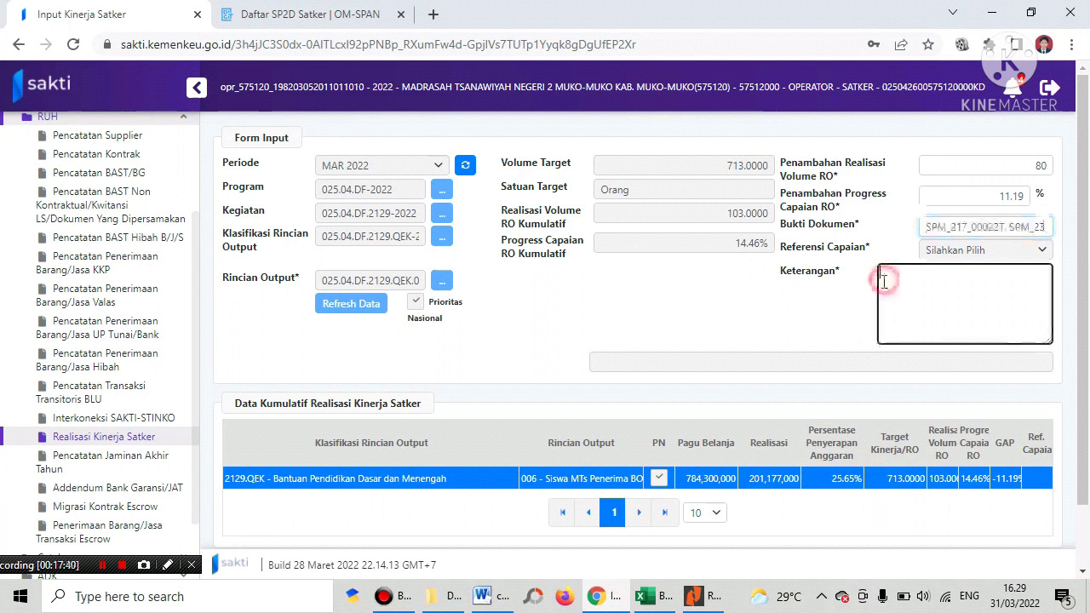
{"action": "left_click", "coordinate": [645, 596]}
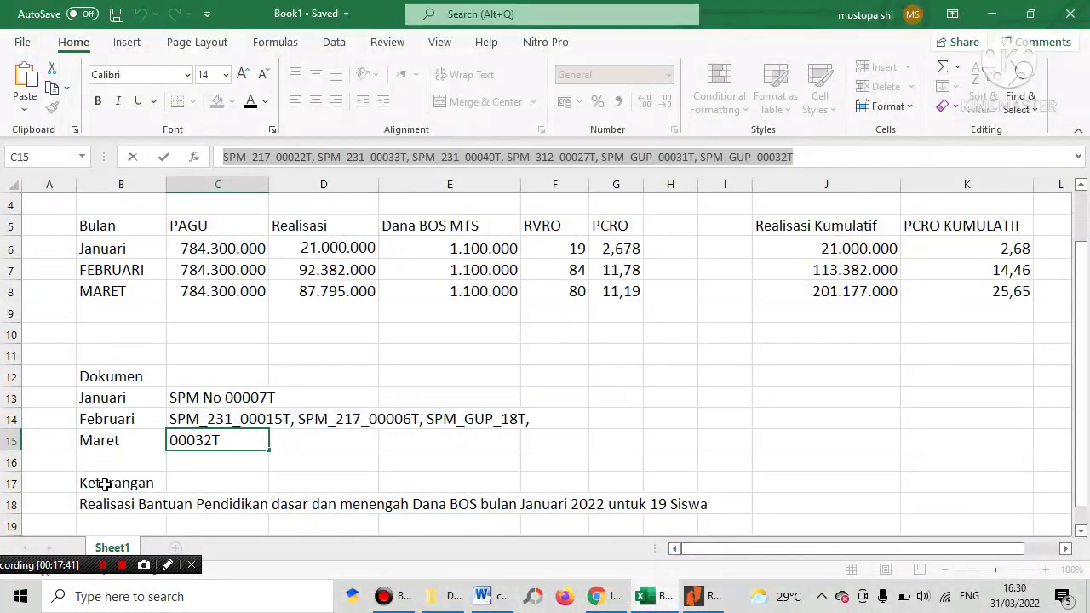
{"action": "left_click", "coordinate": [84, 504]}
{"action": "left_click_drag", "start_coordinate": [732, 161], "coordinate": [223, 167]}
{"action": "key", "text": "ctrl+c"}
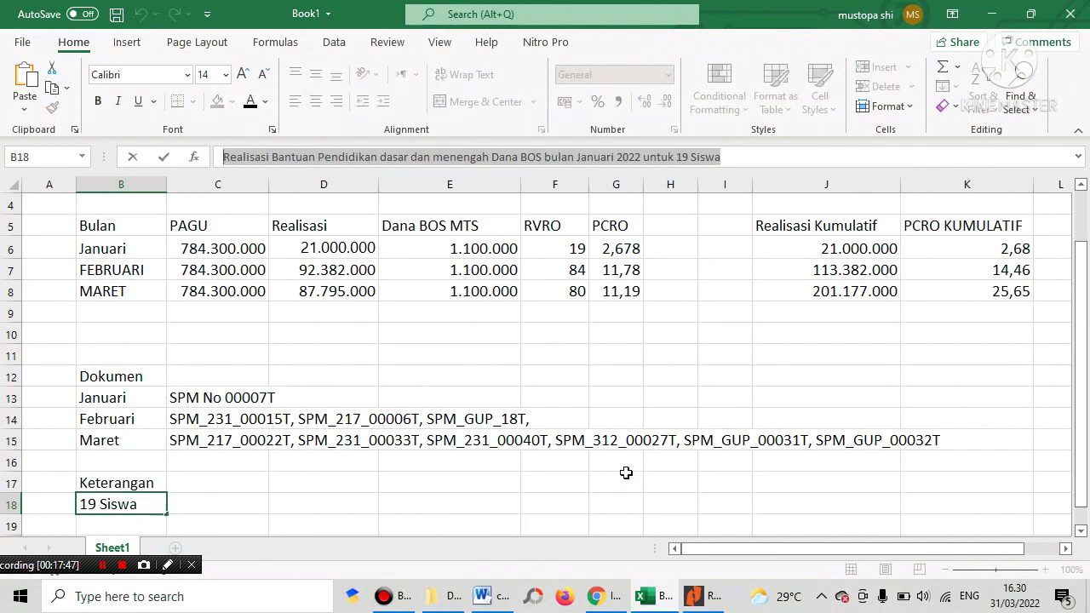
{"action": "left_click", "coordinate": [598, 598]}
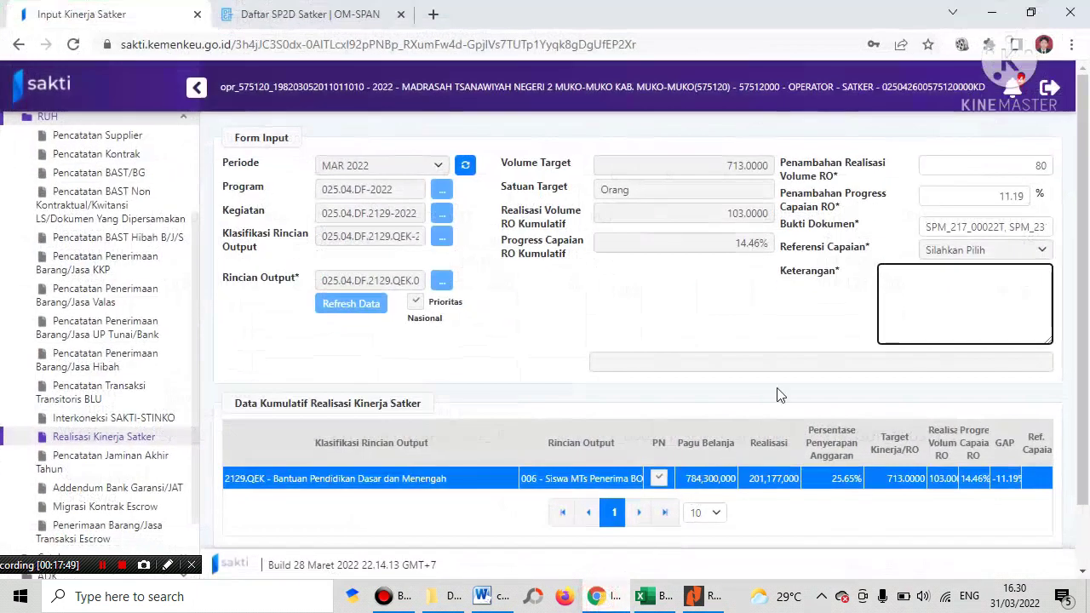
{"action": "key", "text": "ctrl+v"}
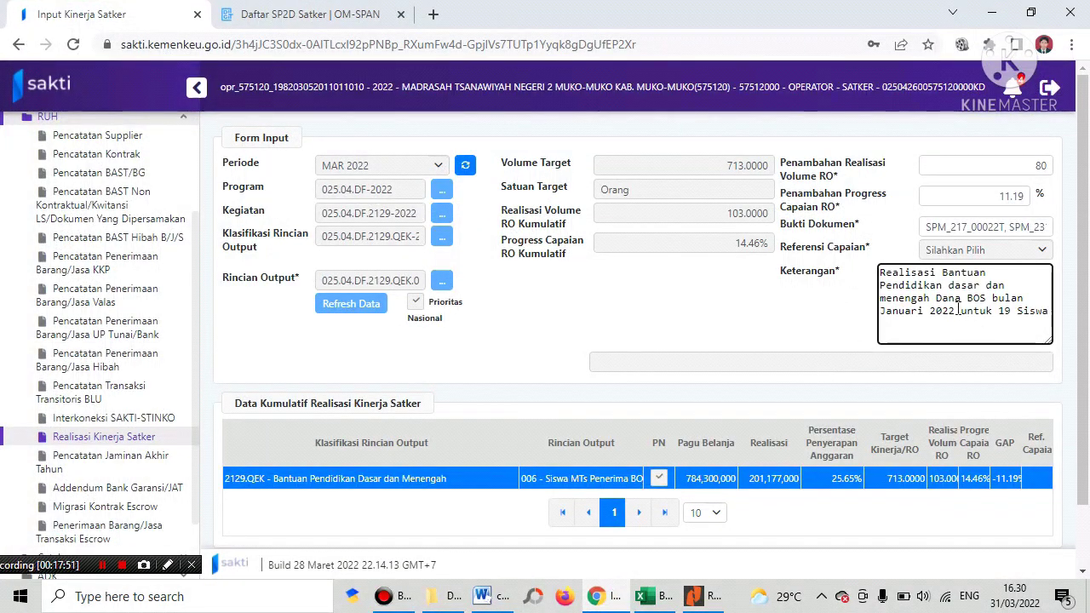
Edit the Keterangan text so the month reads Maret and the student count reads 80.
{"action": "left_click_drag", "start_coordinate": [925, 310], "coordinate": [882, 310]}
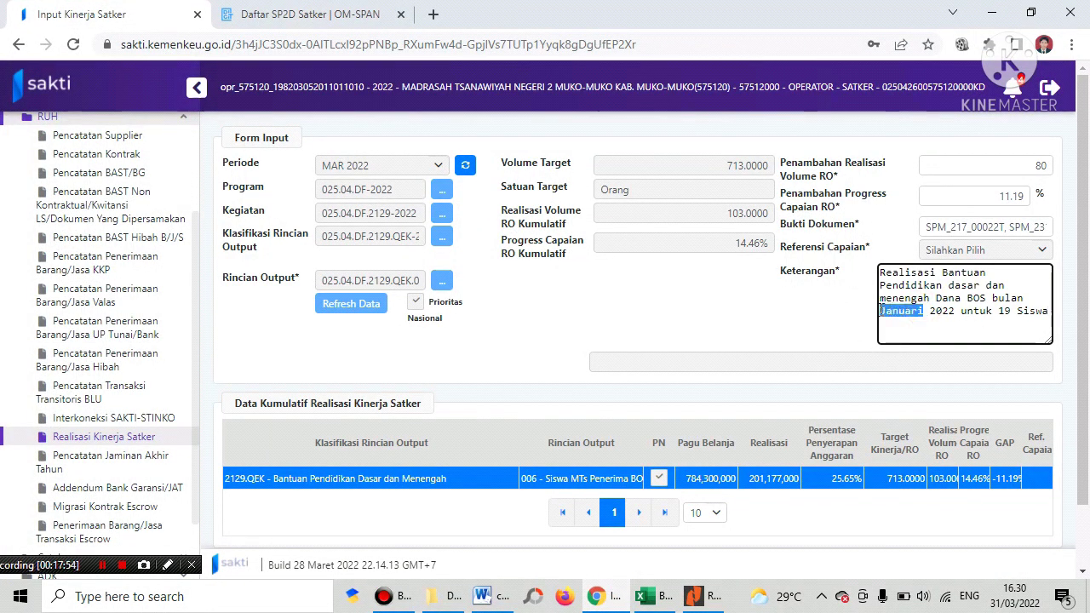
{"action": "type", "text": "Maret"}
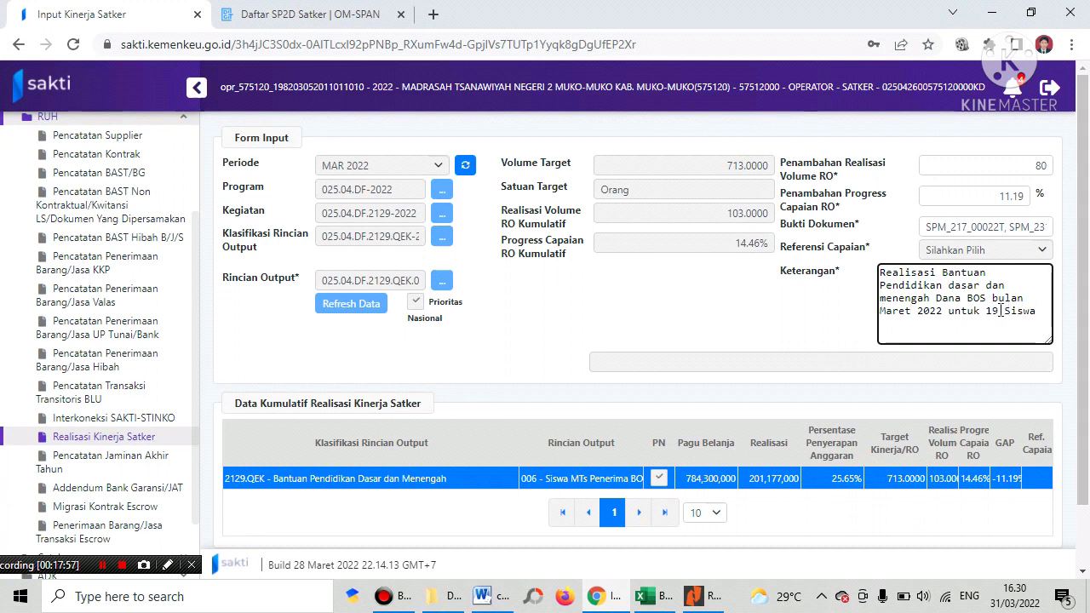
{"action": "left_click_drag", "start_coordinate": [1001, 311], "coordinate": [986, 313]}
{"action": "type", "text": "80"}
{"action": "key", "text": "Tab"}
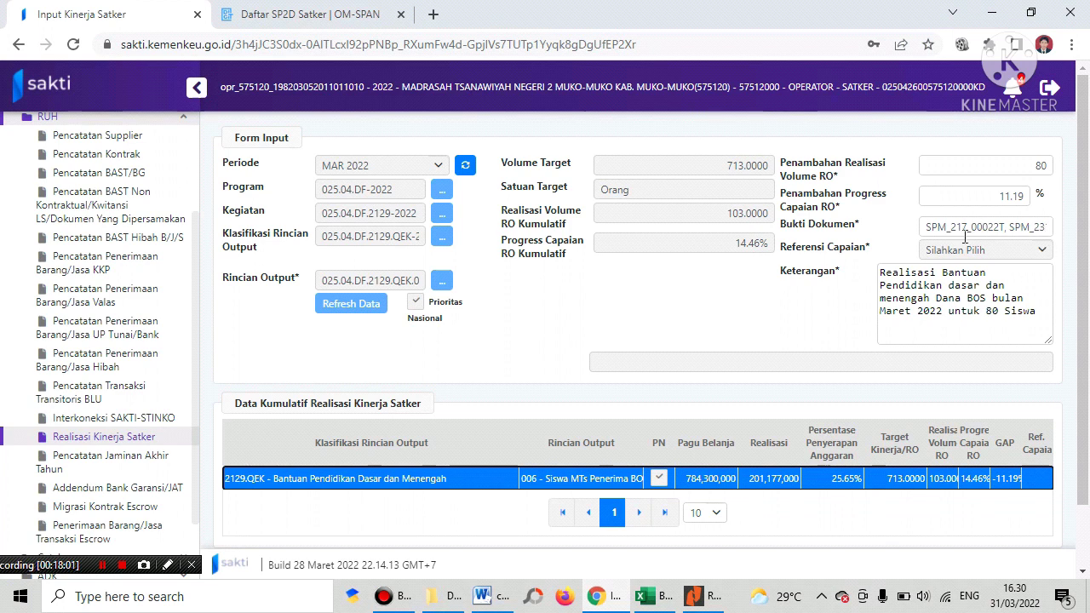
Save the March realization entry and dismiss the save message.
{"action": "scroll", "coordinate": [965, 238], "scroll_direction": "down", "scroll_amount": 1}
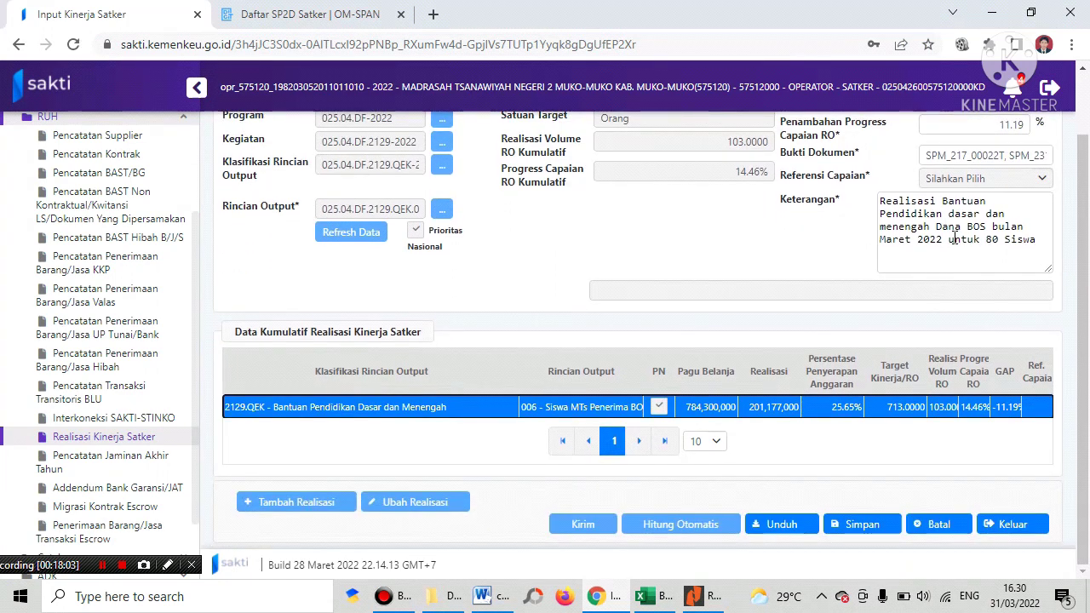
{"action": "left_click", "coordinate": [866, 526]}
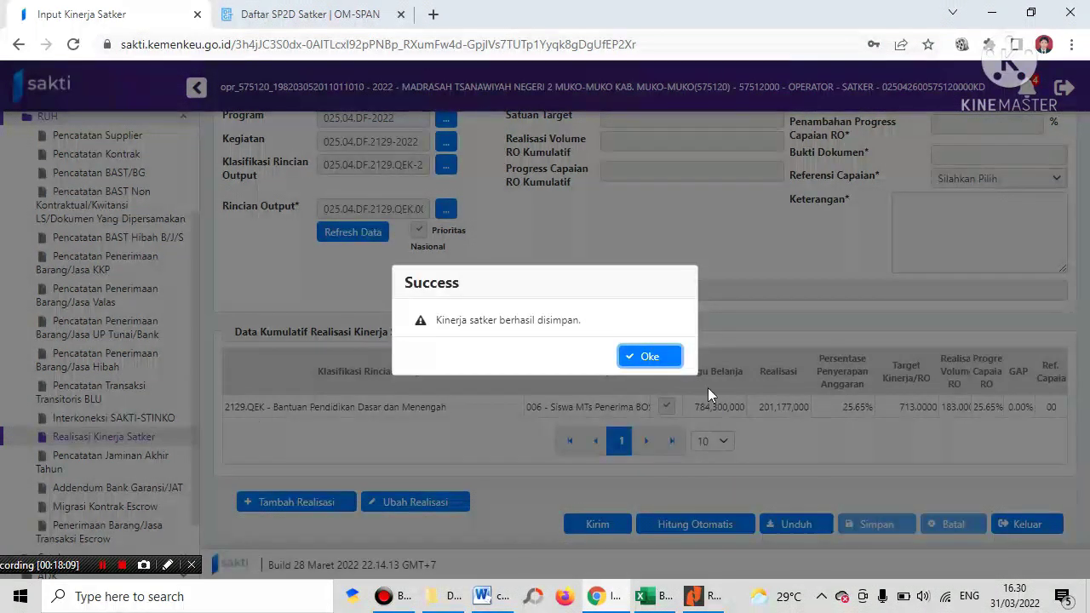
{"action": "left_click", "coordinate": [634, 359]}
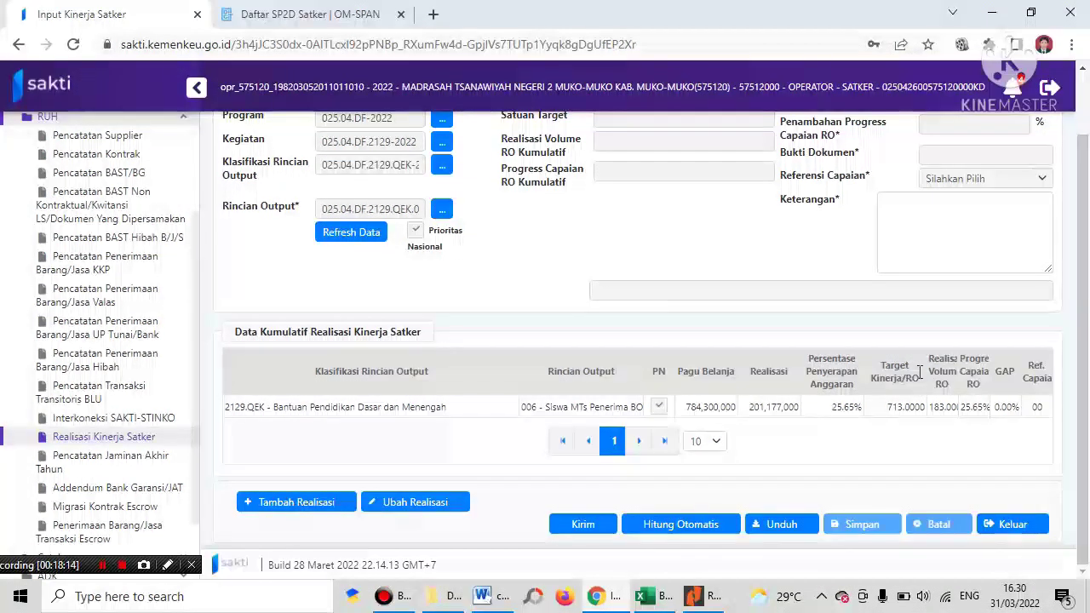
Set the period to JAN 2022 and refresh the data to list all outputs of that month.
{"action": "scroll", "coordinate": [568, 199], "scroll_direction": "up", "scroll_amount": 1}
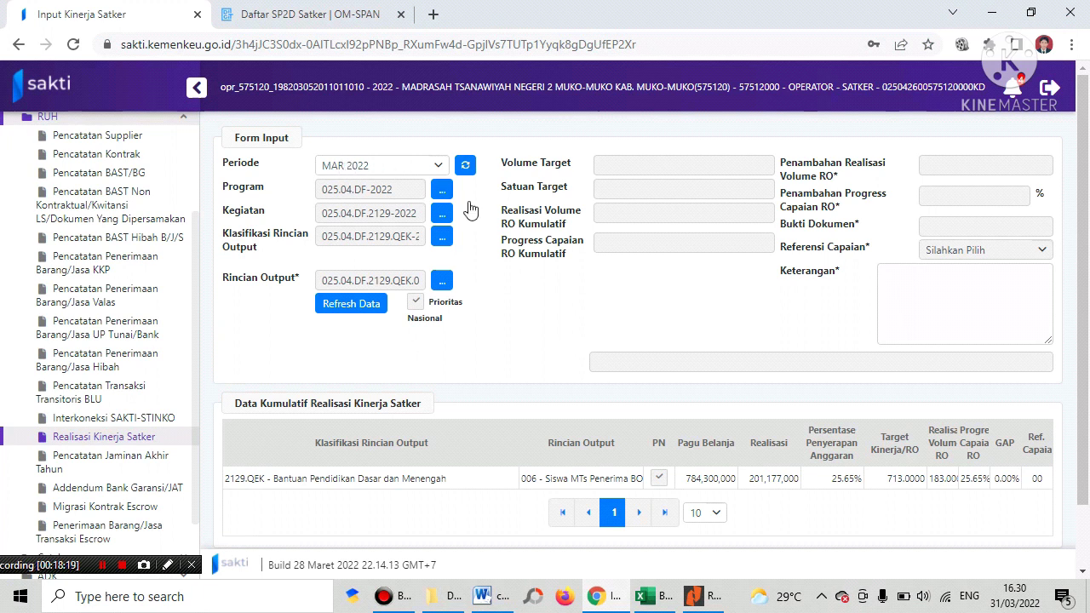
{"action": "scroll", "coordinate": [522, 228], "scroll_direction": "down", "scroll_amount": 1}
{"action": "scroll", "coordinate": [520, 231], "scroll_direction": "up", "scroll_amount": 1}
{"action": "scroll", "coordinate": [520, 231], "scroll_direction": "down", "scroll_amount": 1}
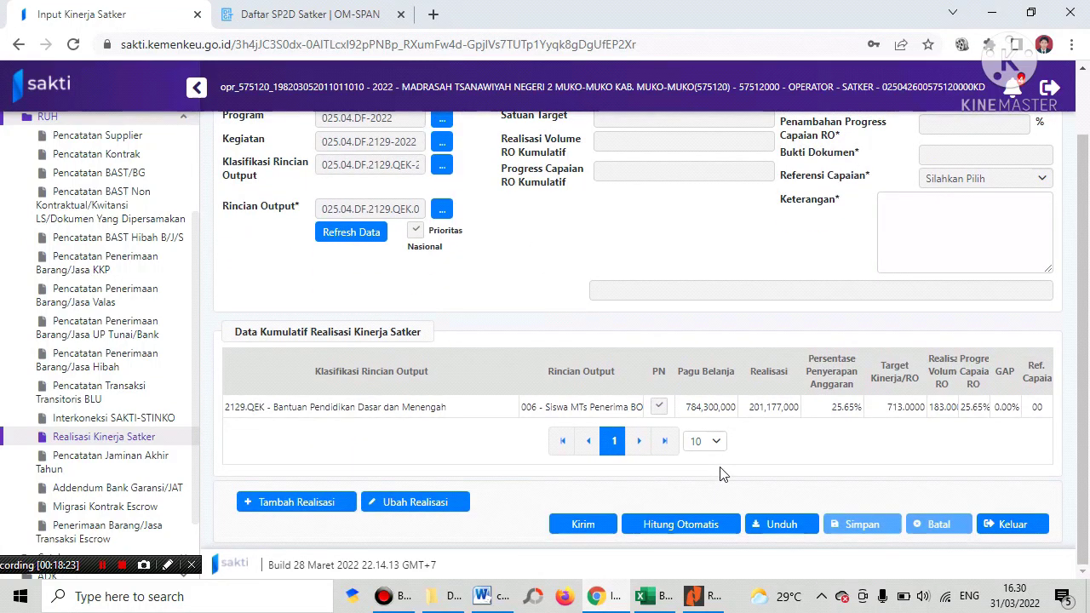
{"action": "scroll", "coordinate": [527, 240], "scroll_direction": "up", "scroll_amount": 1}
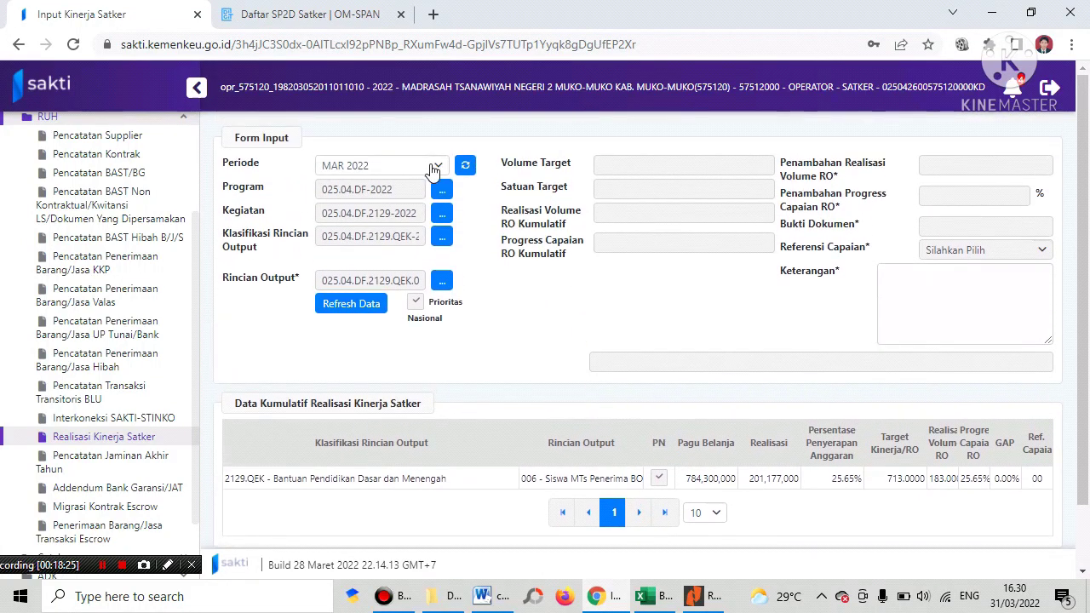
{"action": "left_click", "coordinate": [434, 167]}
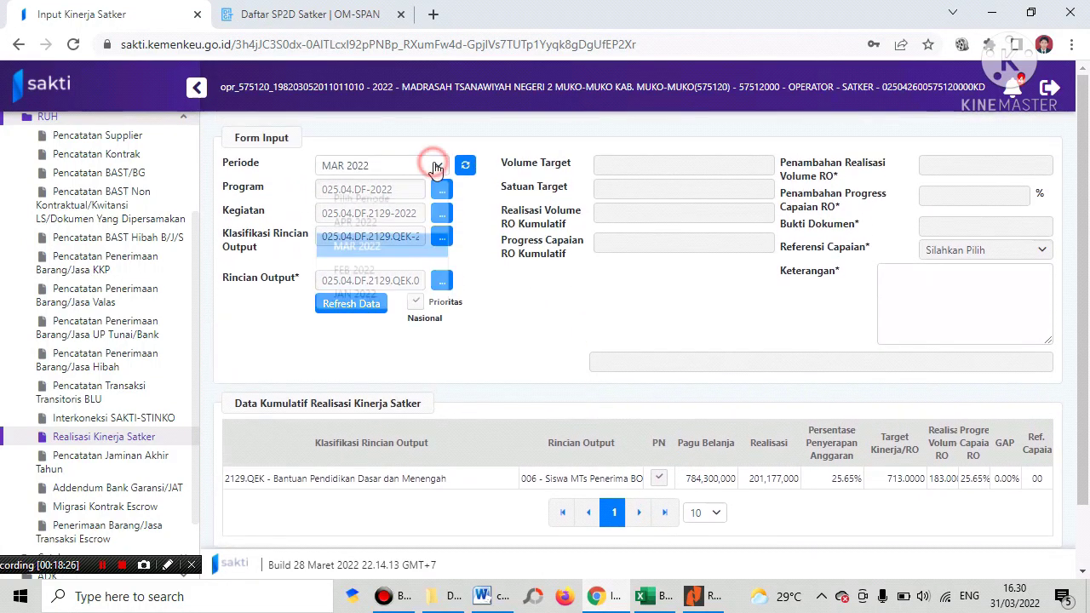
{"action": "left_click", "coordinate": [362, 292]}
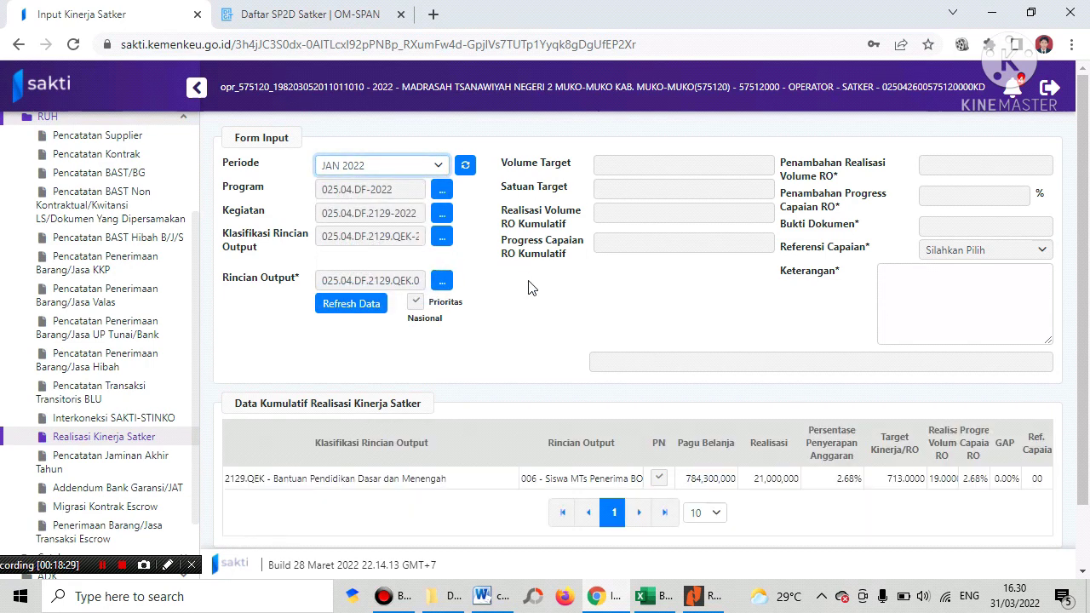
{"action": "left_click", "coordinate": [364, 303]}
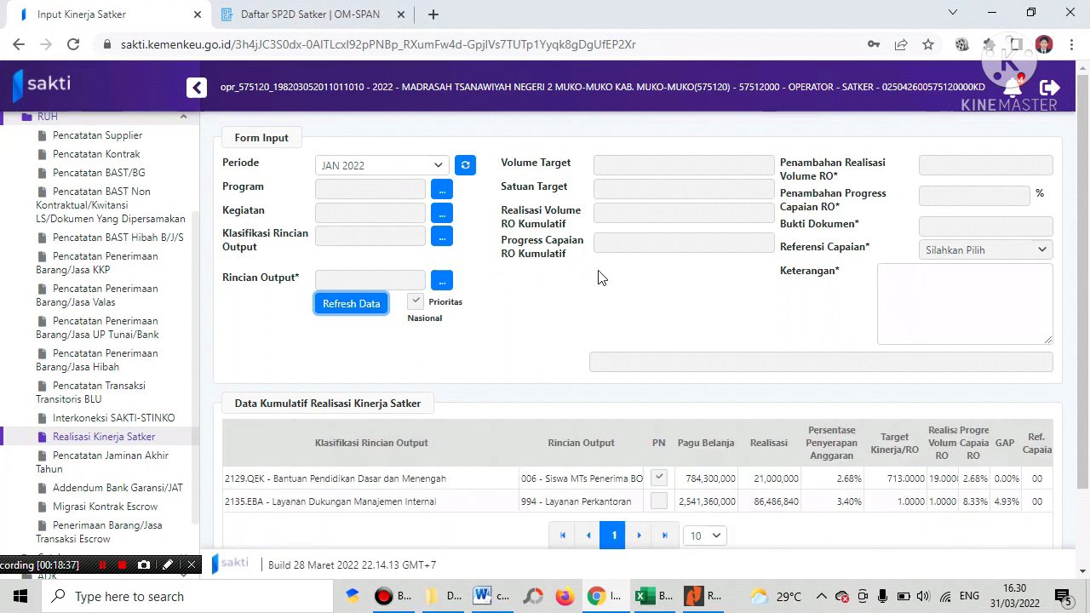
Review the January realization rows, send the period's data to OMSPAN and confirm the submission.
{"action": "scroll", "coordinate": [601, 271], "scroll_direction": "down", "scroll_amount": 1}
{"action": "scroll", "coordinate": [601, 270], "scroll_direction": "up", "scroll_amount": 1}
{"action": "scroll", "coordinate": [604, 273], "scroll_direction": "down", "scroll_amount": 1}
{"action": "scroll", "coordinate": [605, 272], "scroll_direction": "up", "scroll_amount": 1}
{"action": "scroll", "coordinate": [606, 277], "scroll_direction": "down", "scroll_amount": 1}
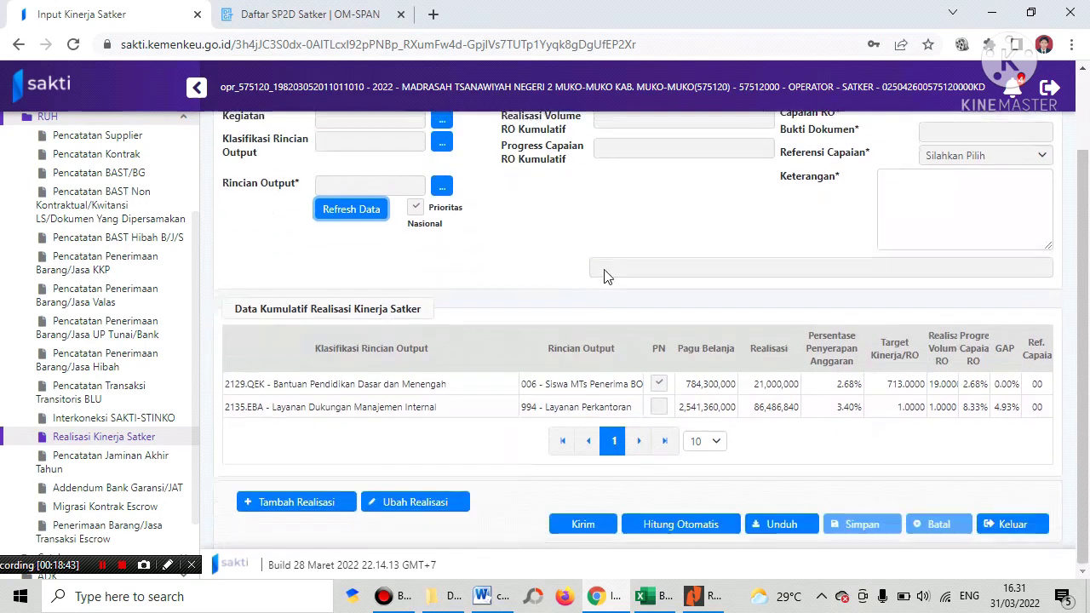
{"action": "left_click", "coordinate": [587, 530]}
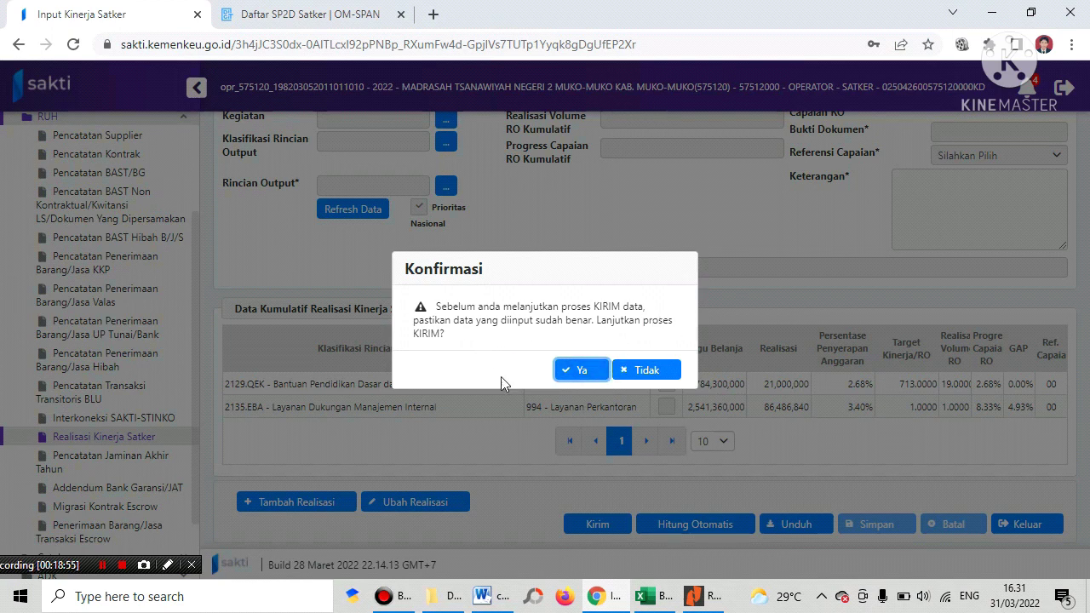
{"action": "left_click", "coordinate": [579, 376]}
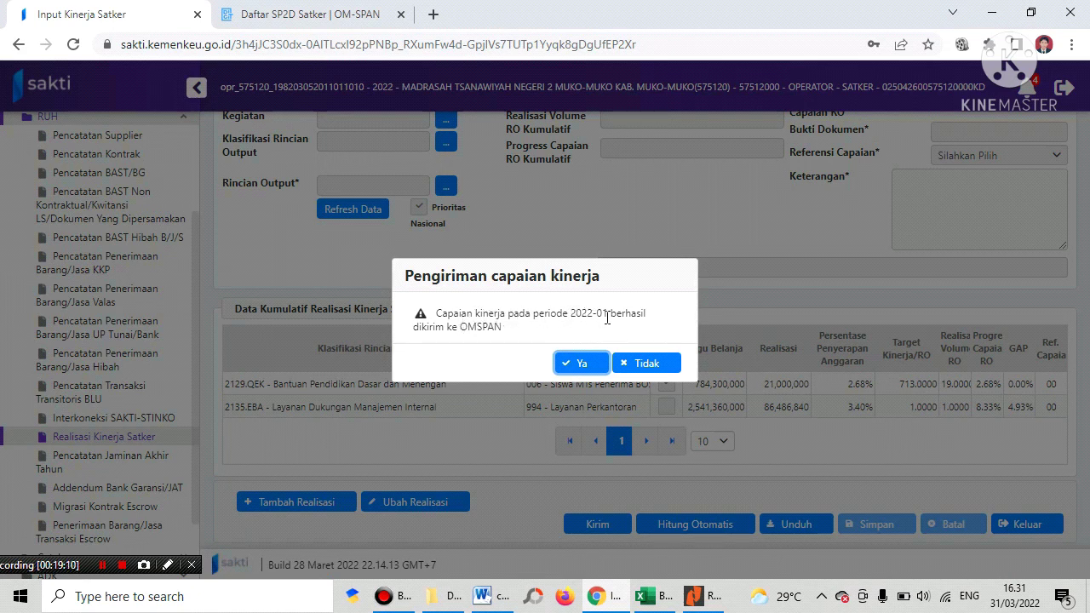
Close the January submission message, then switch the period to FEB 2022 and send its data to OMSPAN, confirming the submission.
{"action": "left_click", "coordinate": [576, 363]}
{"action": "scroll", "coordinate": [584, 258], "scroll_direction": "up", "scroll_amount": 2}
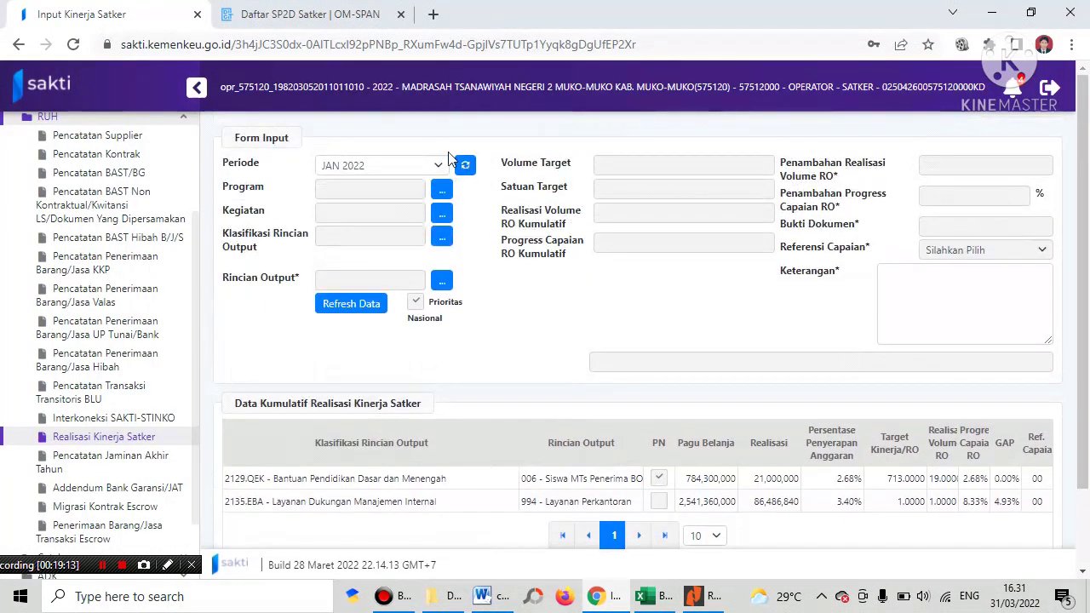
{"action": "left_click", "coordinate": [426, 171]}
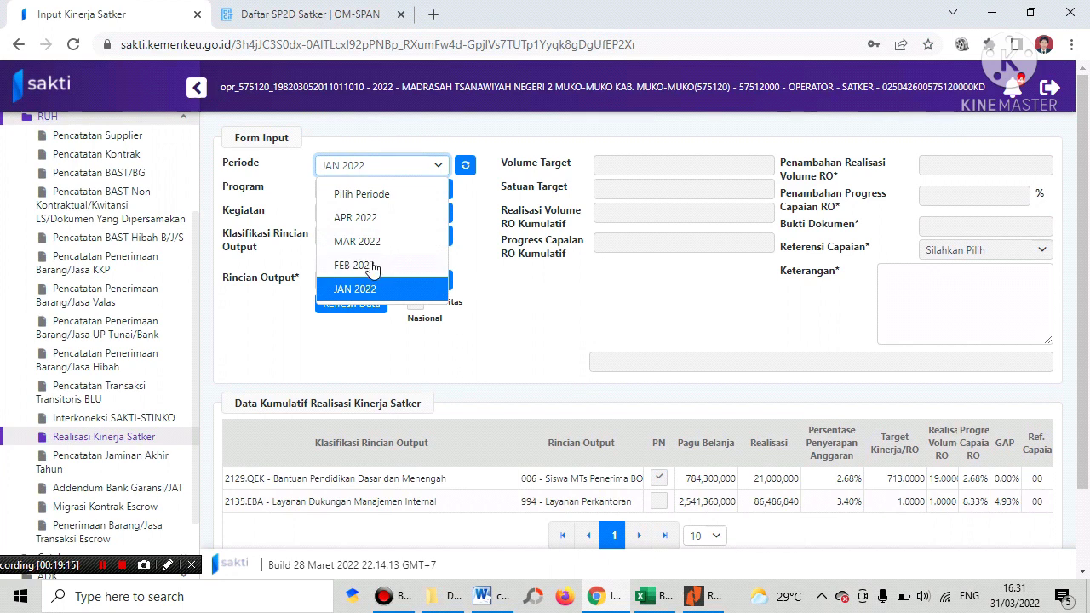
{"action": "left_click", "coordinate": [372, 267]}
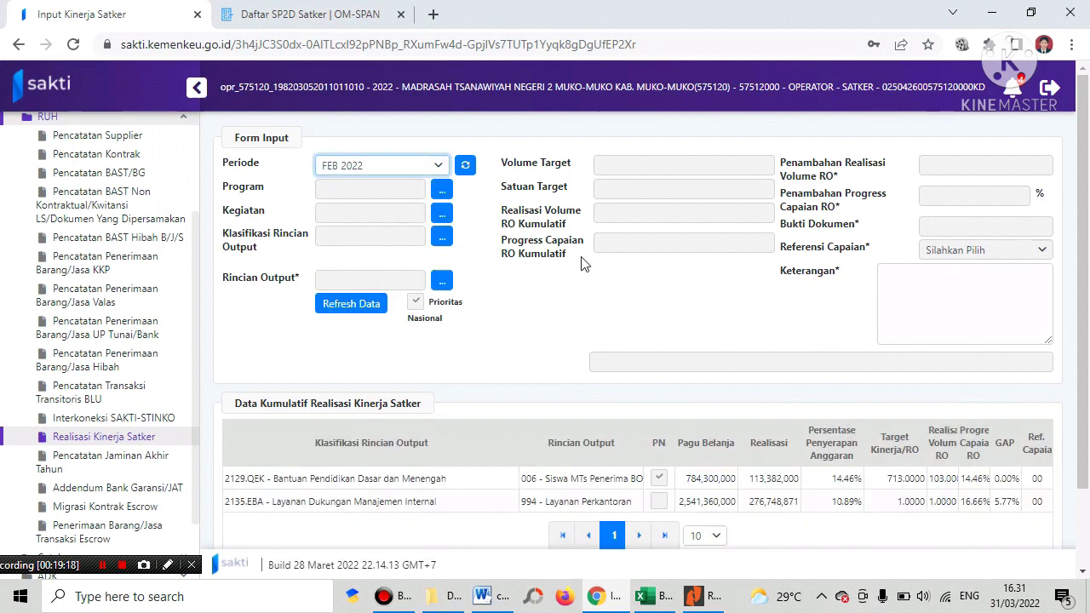
{"action": "scroll", "coordinate": [584, 264], "scroll_direction": "down", "scroll_amount": 1}
{"action": "scroll", "coordinate": [584, 264], "scroll_direction": "down", "scroll_amount": 1}
{"action": "left_click", "coordinate": [595, 524]}
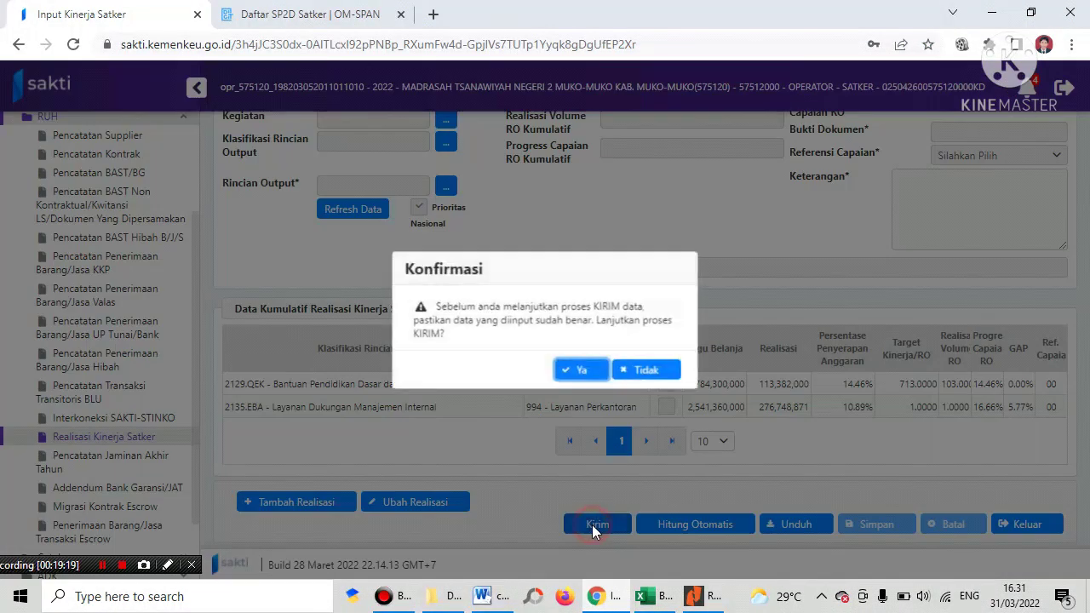
{"action": "left_click", "coordinate": [581, 368]}
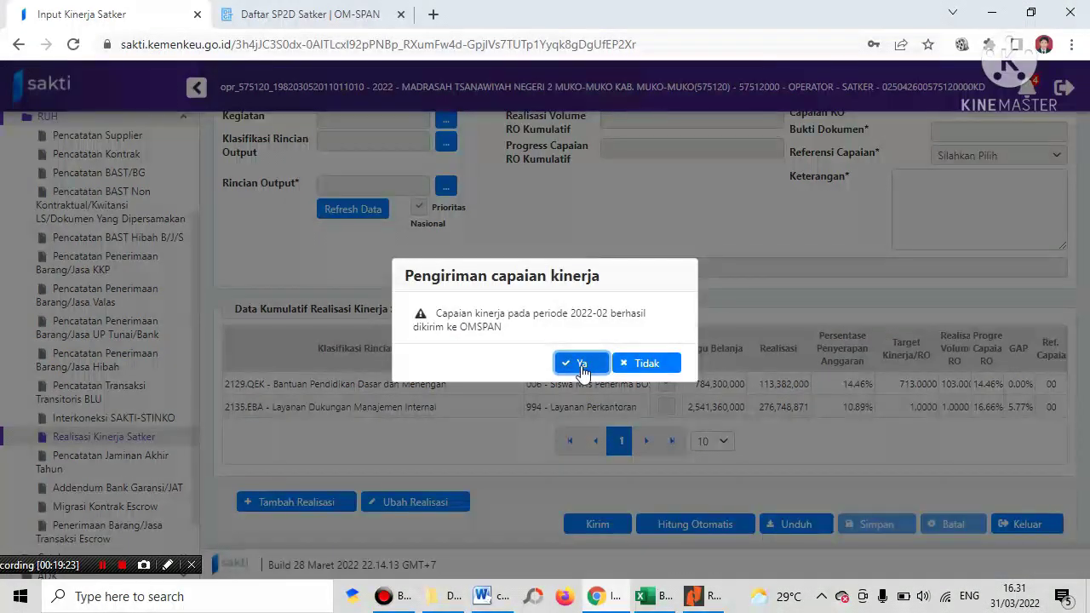
{"action": "left_click", "coordinate": [583, 368]}
Switch the period to MAR 2022, check its realization rows and send the data to OMSPAN, confirming the submission.
{"action": "scroll", "coordinate": [594, 343], "scroll_direction": "up", "scroll_amount": 2}
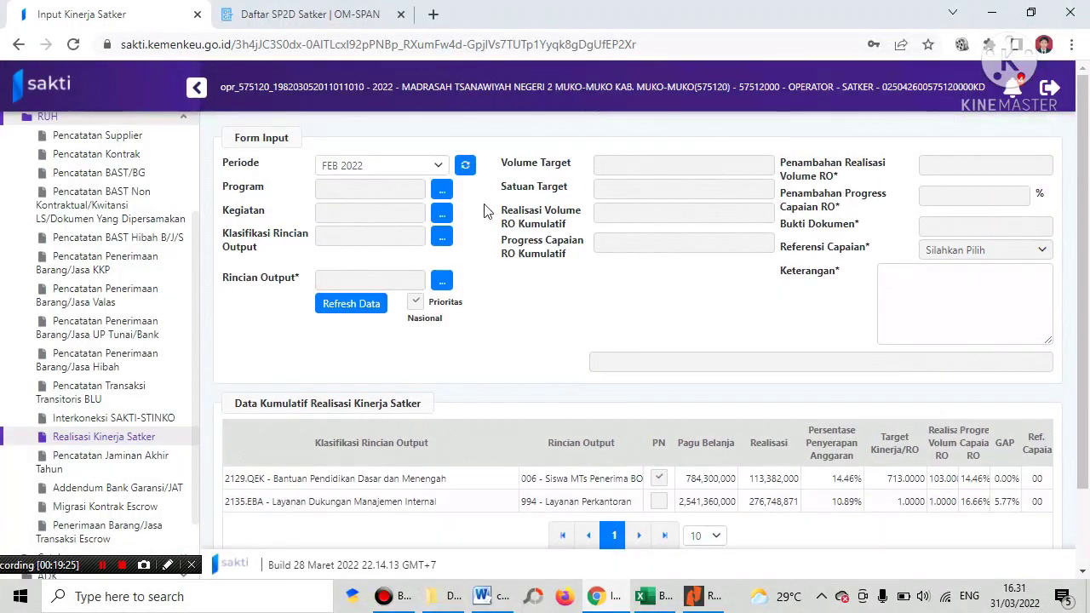
{"action": "left_click", "coordinate": [440, 167]}
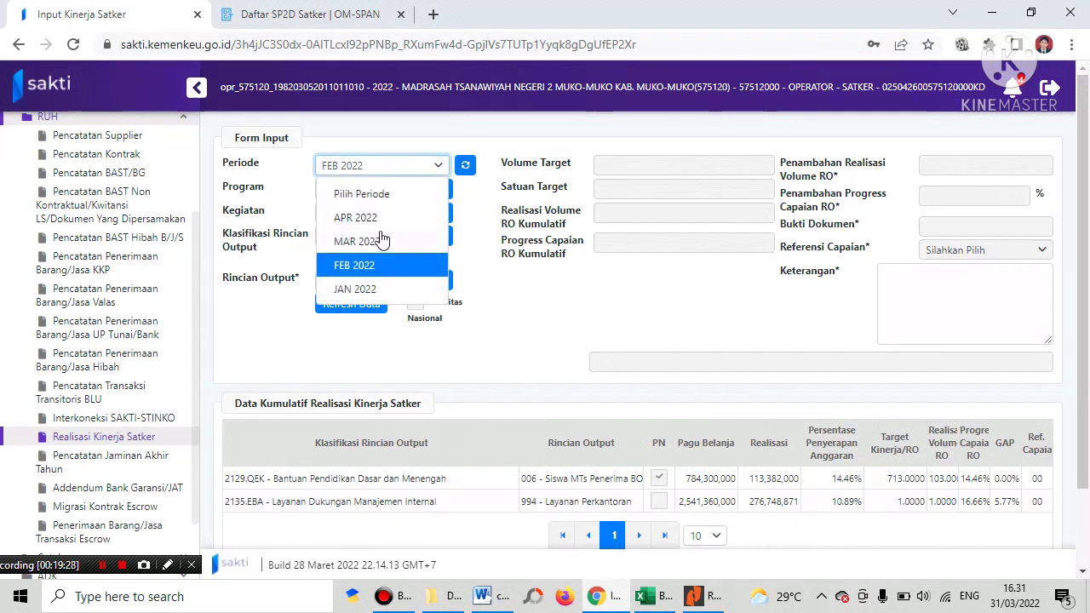
{"action": "left_click", "coordinate": [374, 241]}
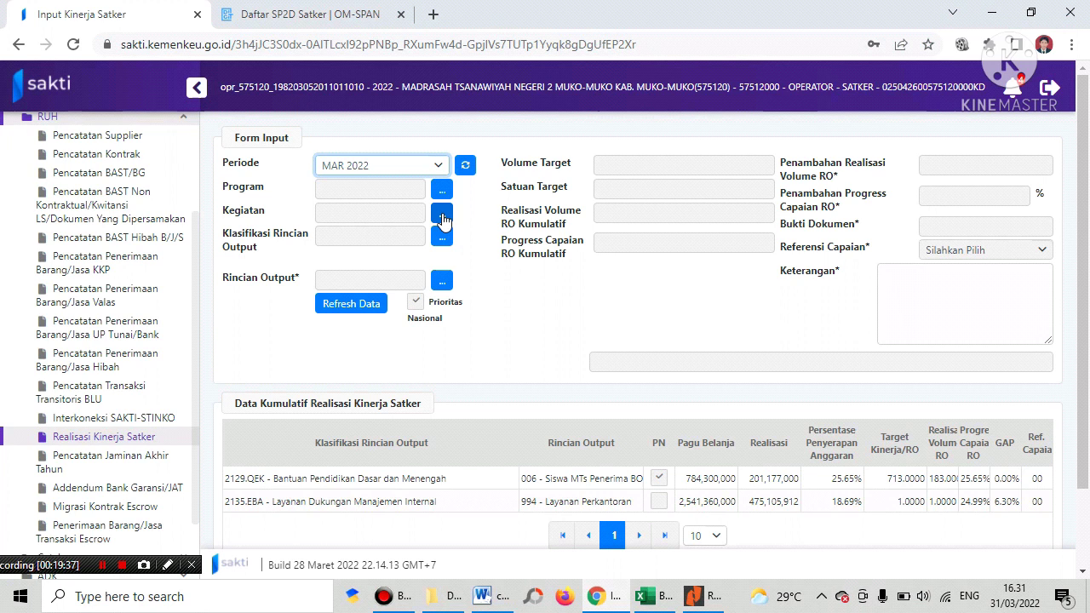
{"action": "scroll", "coordinate": [442, 219], "scroll_direction": "down", "scroll_amount": 3}
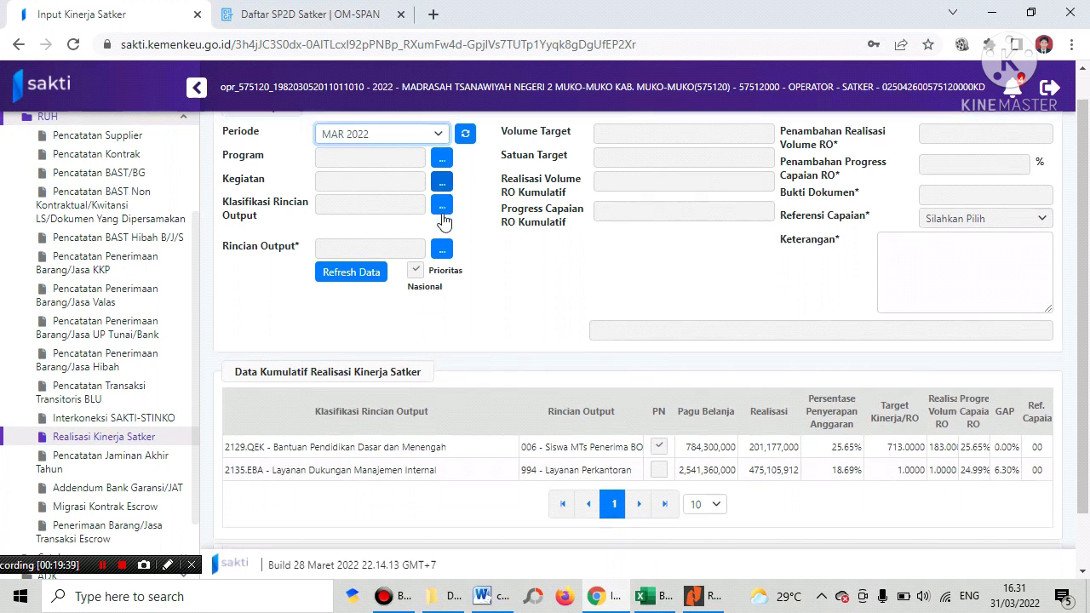
{"action": "scroll", "coordinate": [442, 219], "scroll_direction": "up", "scroll_amount": 3}
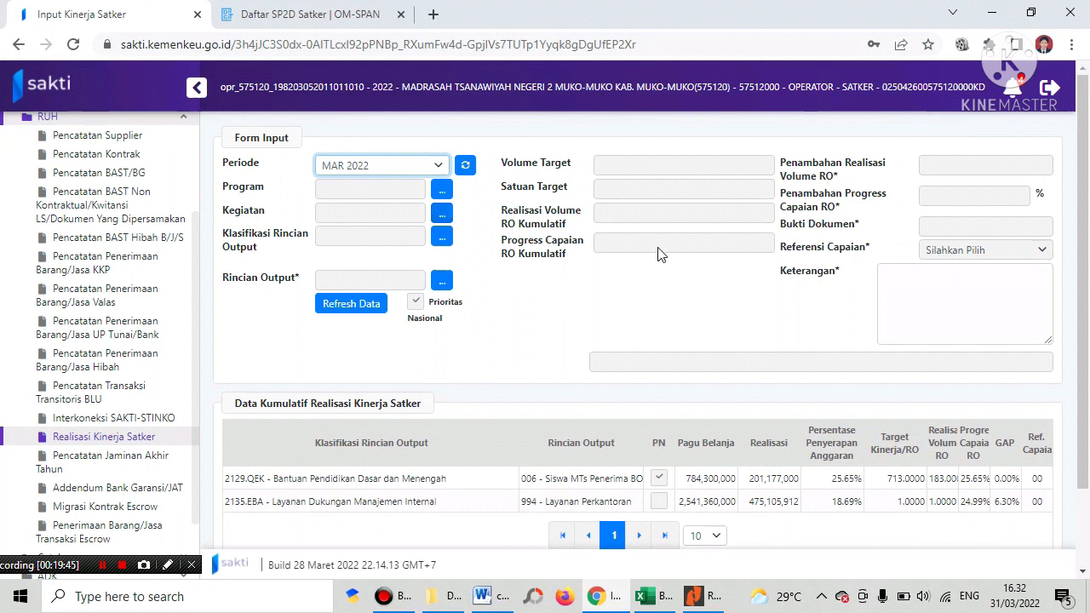
{"action": "scroll", "coordinate": [663, 254], "scroll_direction": "down", "scroll_amount": 2}
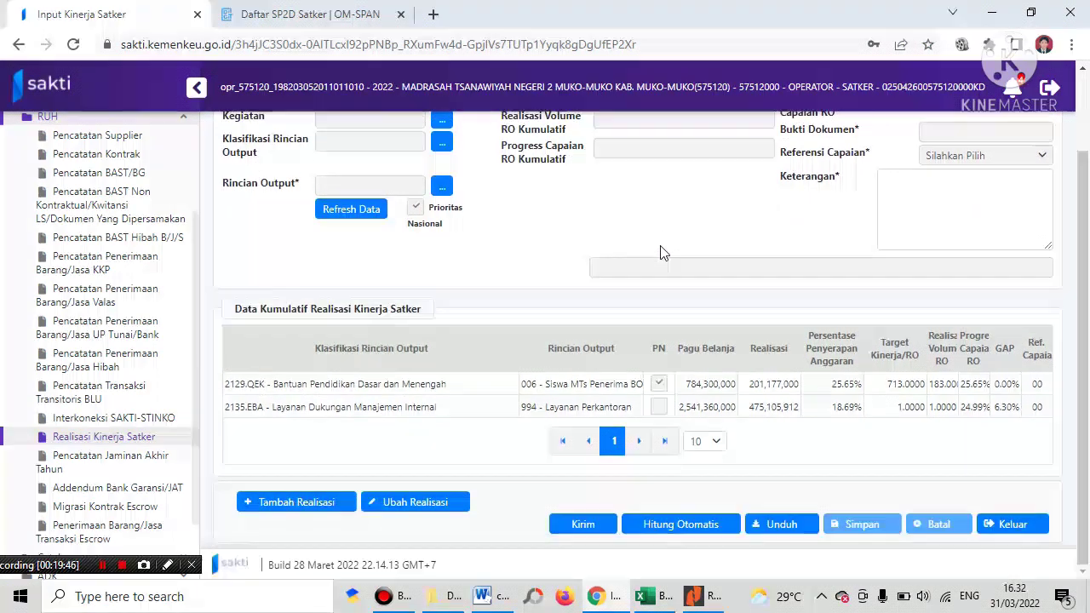
{"action": "left_click", "coordinate": [585, 524]}
{"action": "left_click", "coordinate": [575, 370]}
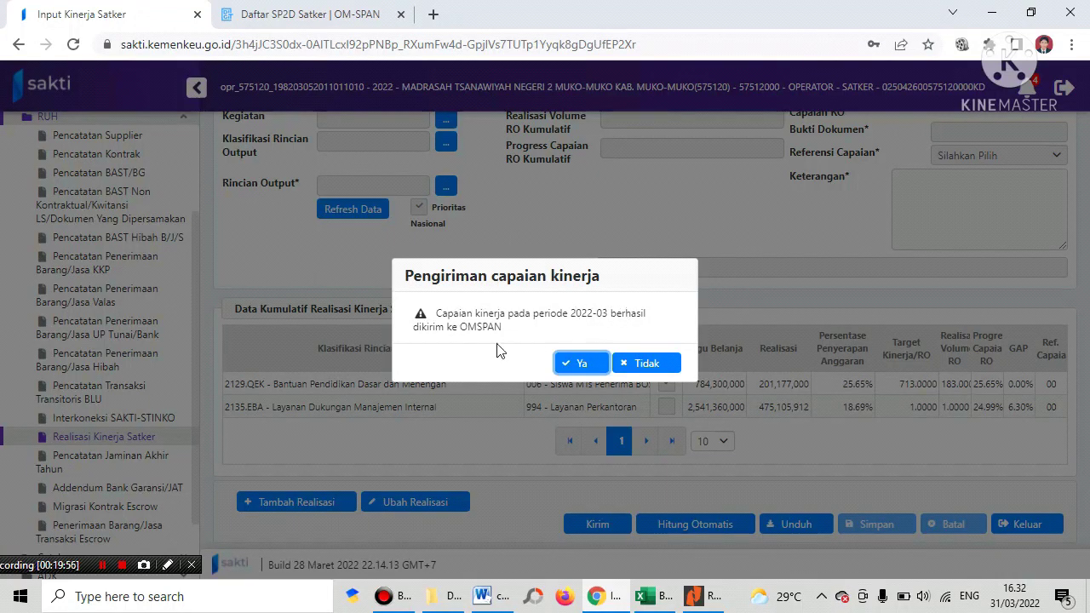
{"action": "left_click", "coordinate": [581, 363]}
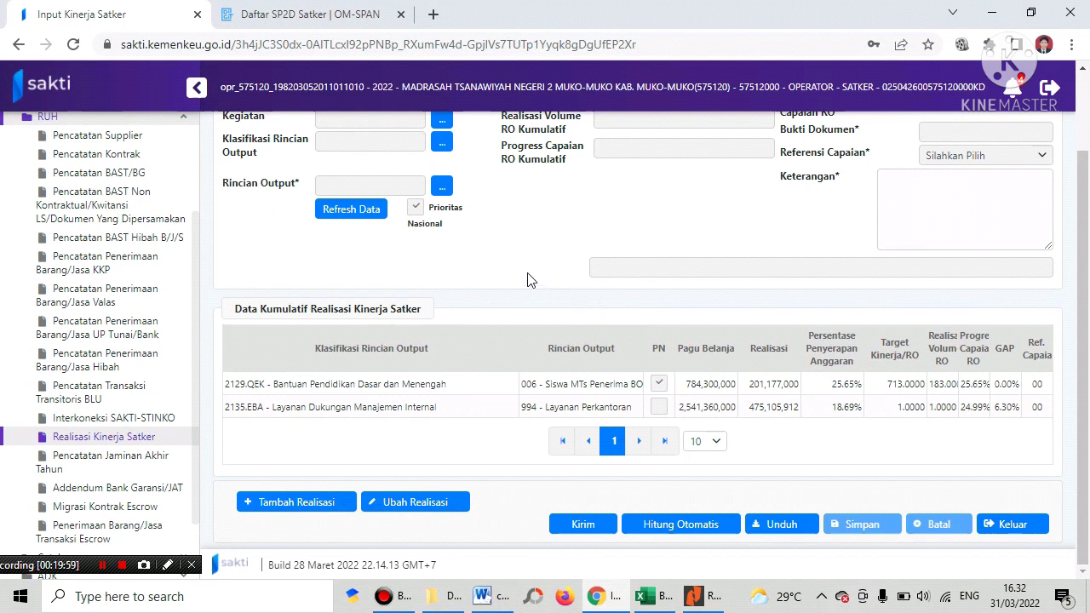
{"action": "scroll", "coordinate": [527, 279], "scroll_direction": "up", "scroll_amount": 1}
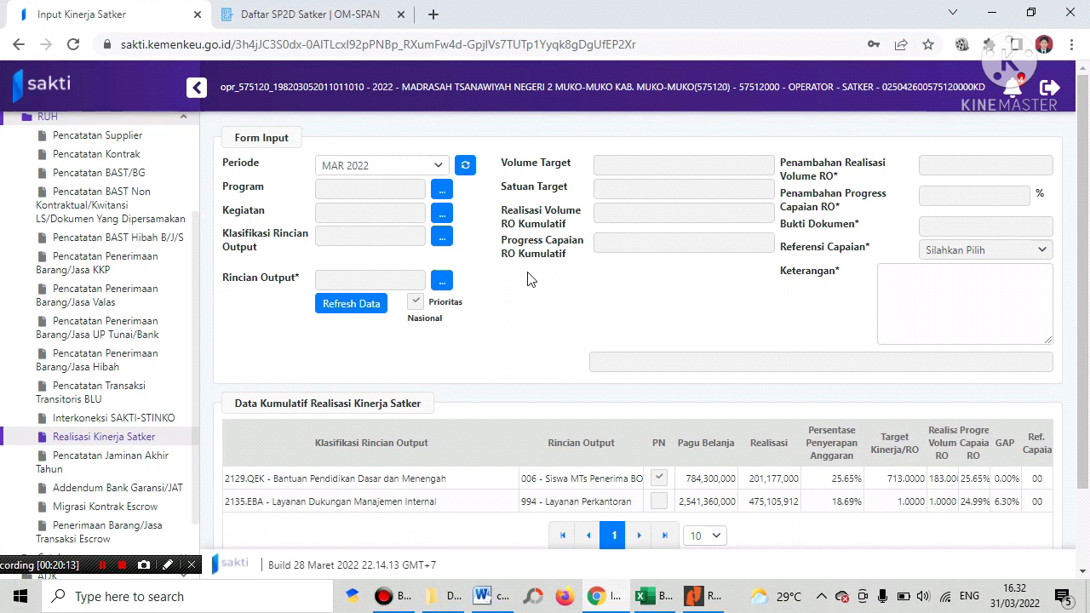
{"action": "scroll", "coordinate": [590, 303], "scroll_direction": "down", "scroll_amount": 1}
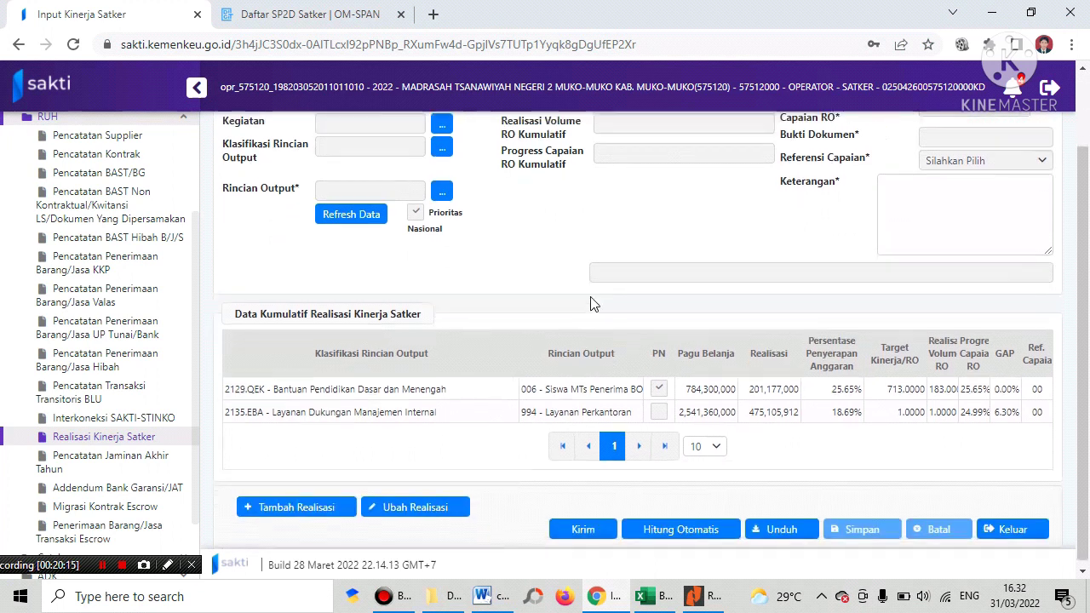